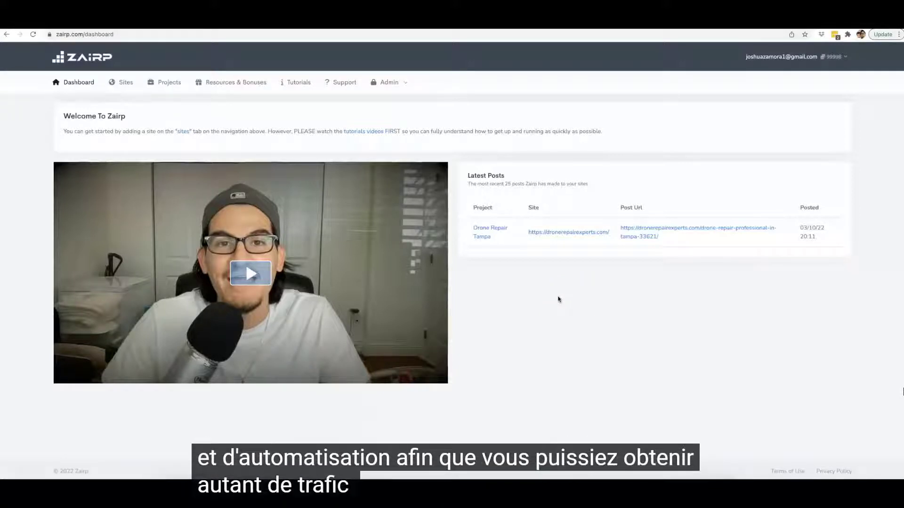
- Switch to the Google Chrome window and check the "drone repair miami" results for the dronerepairexperts.com listings
left_click(559, 298)
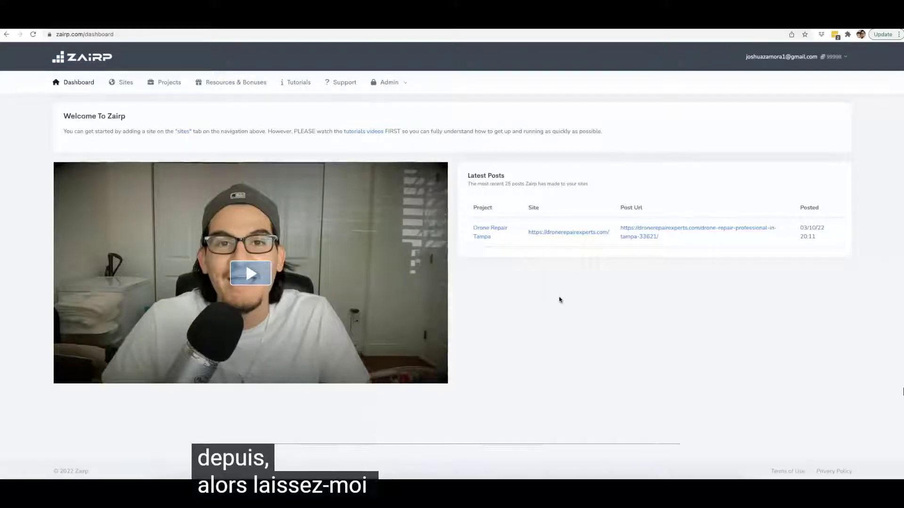
key("ctrl+Up")
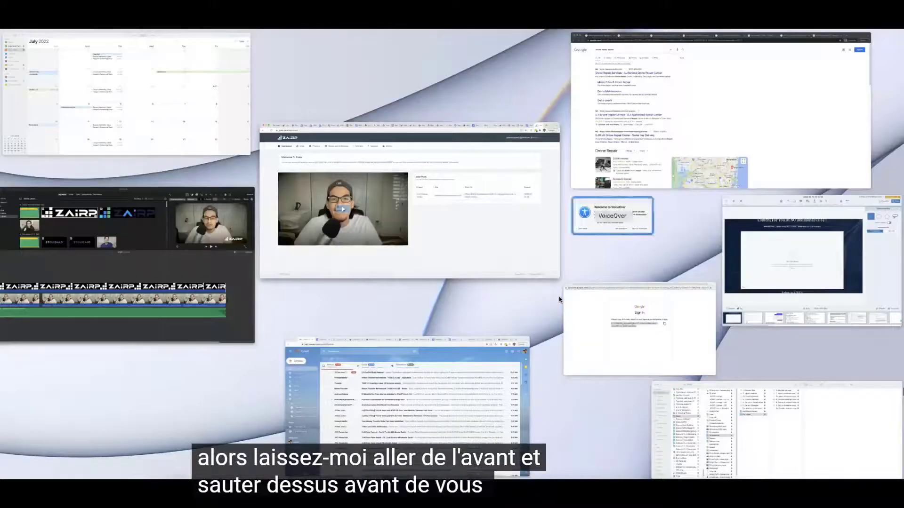
left_click(649, 150)
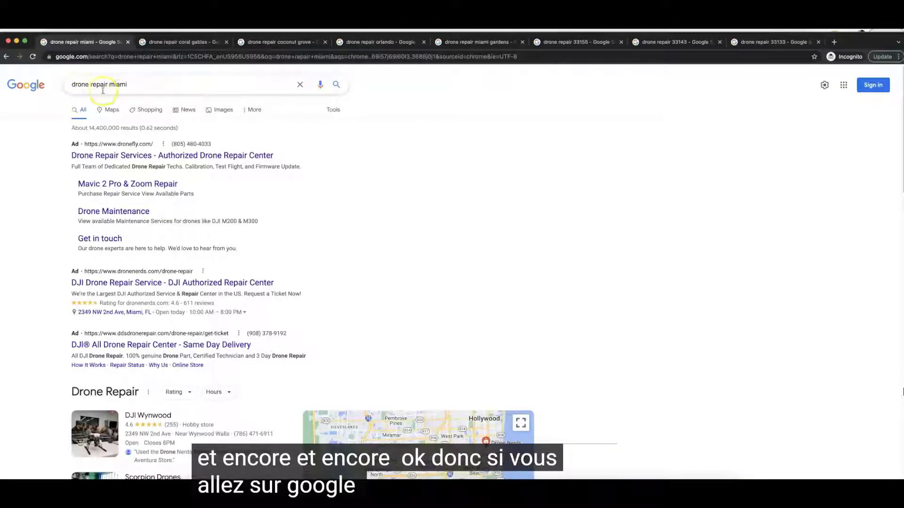
scroll(56, 182, "down", 10)
scroll(54, 184, "down", 5)
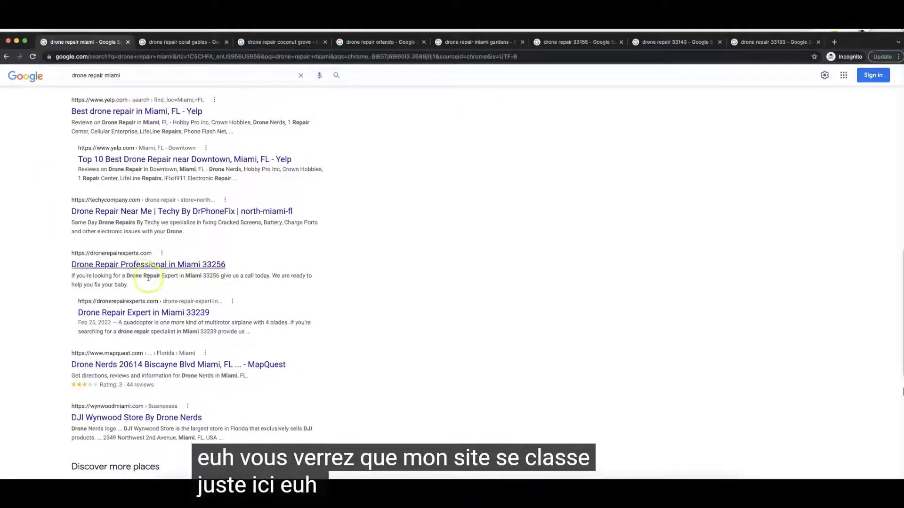
scroll(264, 230, "up", 6)
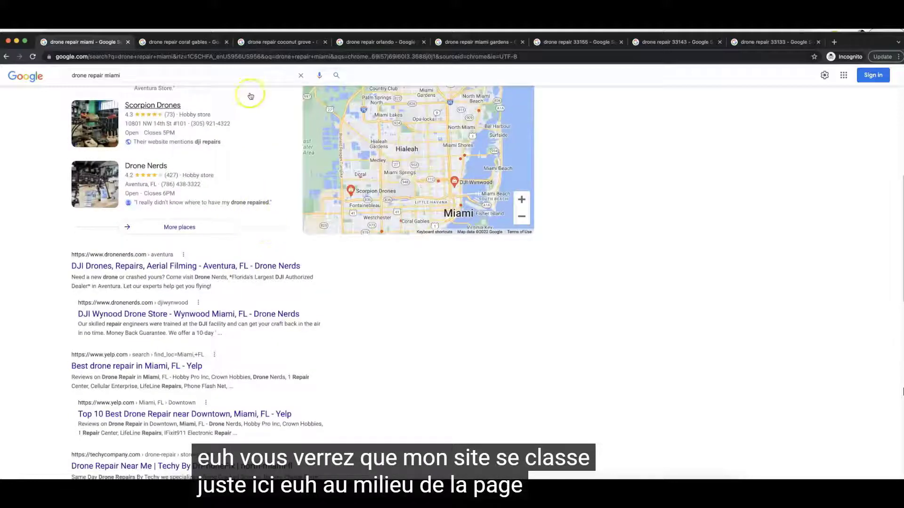
- Check the "drone repair coral gables" and "drone repair coconut grove" results for the dronerepairexperts.com listings
left_click(184, 44)
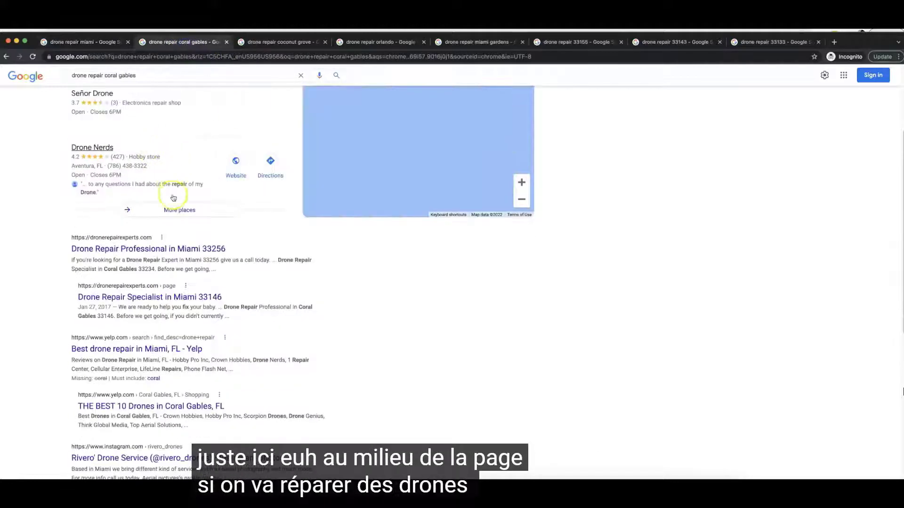
scroll(136, 244, "up", 3)
scroll(158, 342, "down", 2)
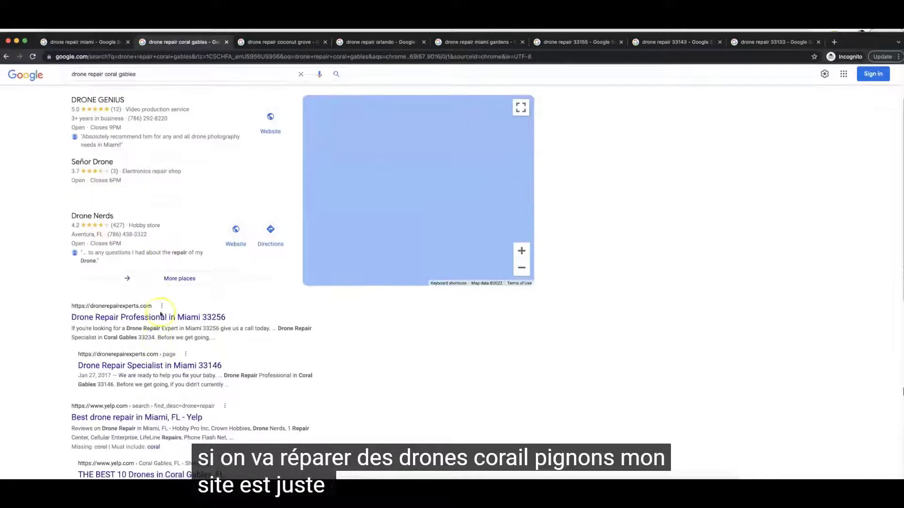
left_click(292, 45)
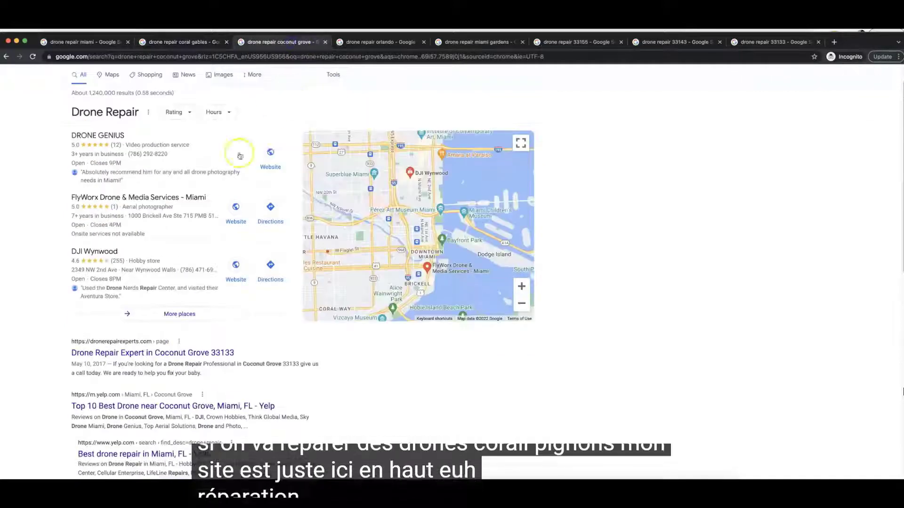
scroll(155, 103, "up", 2)
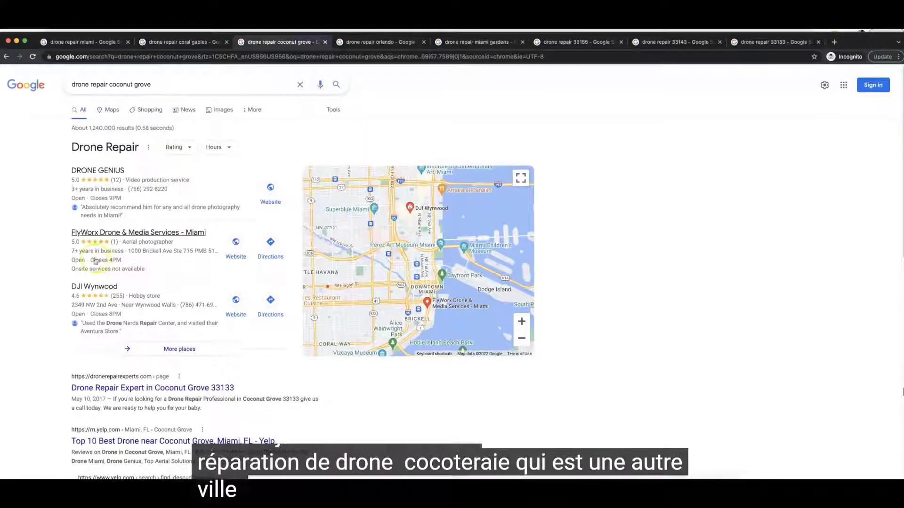
scroll(53, 300, "down", 2)
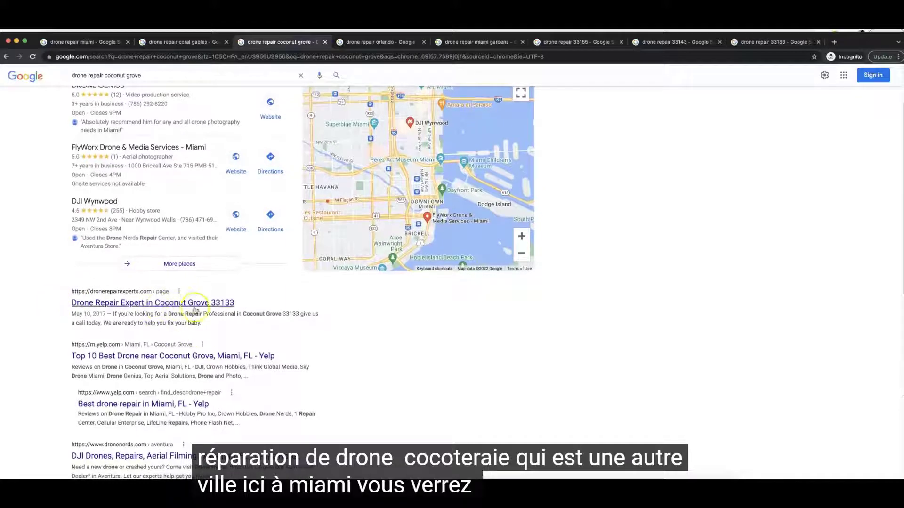
- Look through the "drone repair orlando" results for the dronerepairexperts.com listing
left_click(377, 42)
scroll(208, 141, "up", 10)
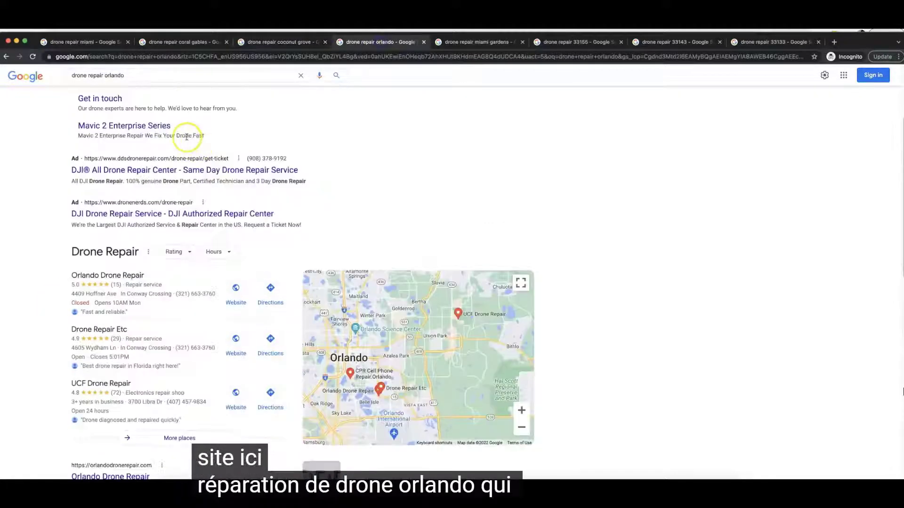
scroll(186, 137, "up", 5)
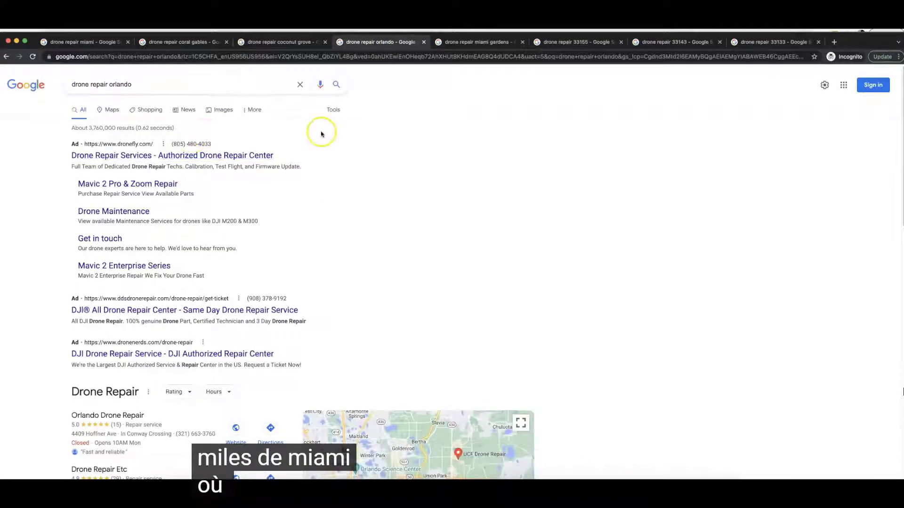
scroll(238, 172, "down", 9)
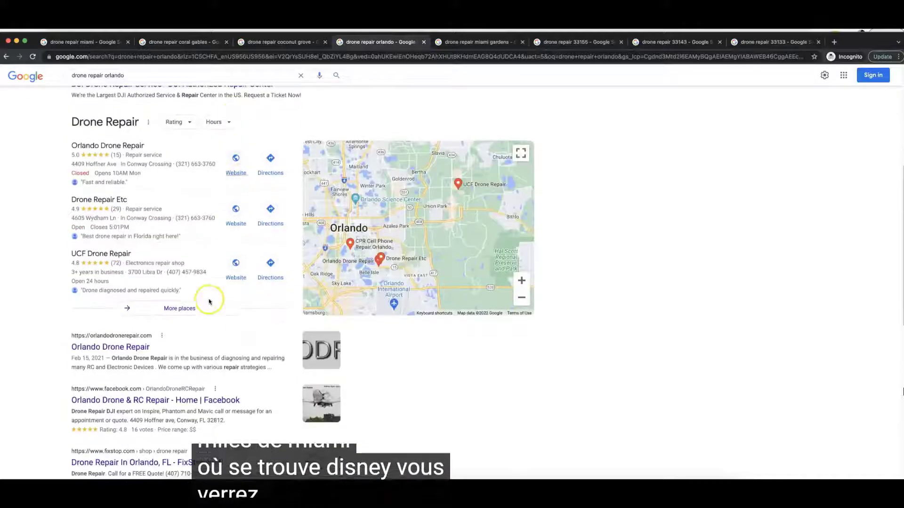
scroll(150, 343, "down", 3)
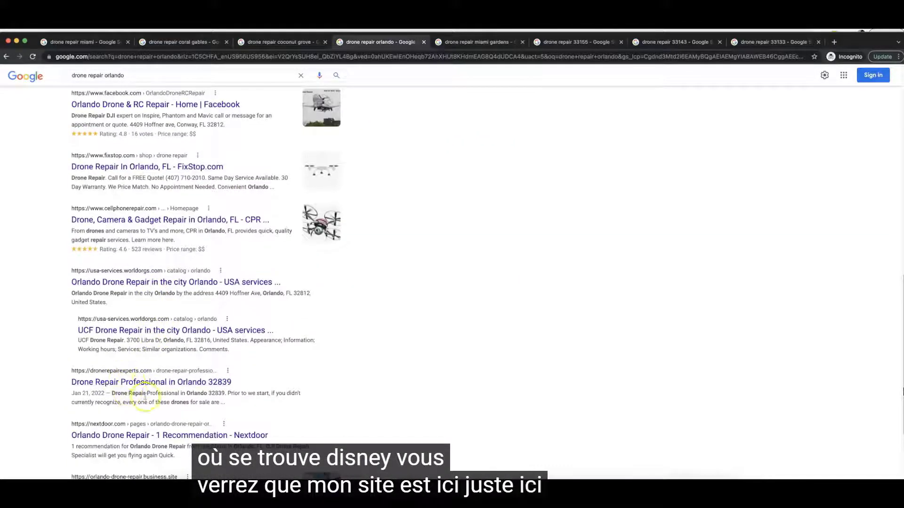
- Look through the "drone repair miami gardens" results for the dronerepairexperts.com listings
left_click(482, 43)
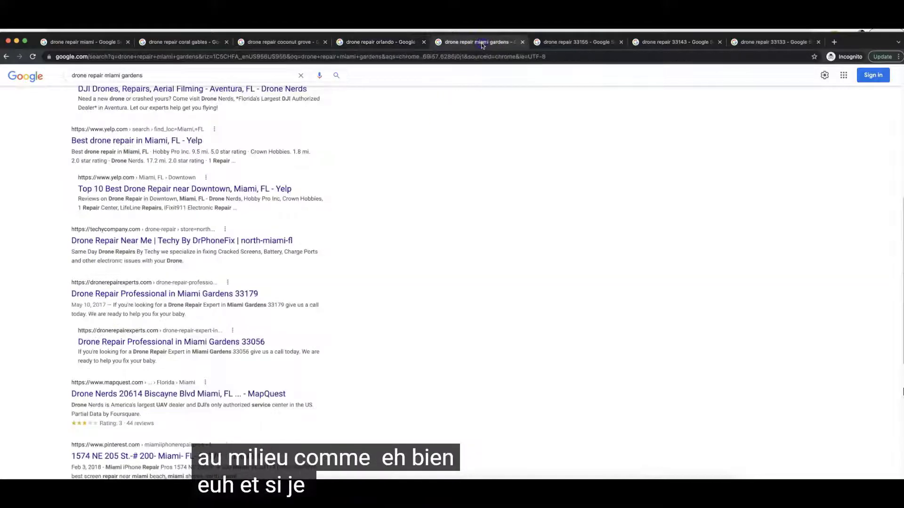
scroll(217, 229, "up", 7)
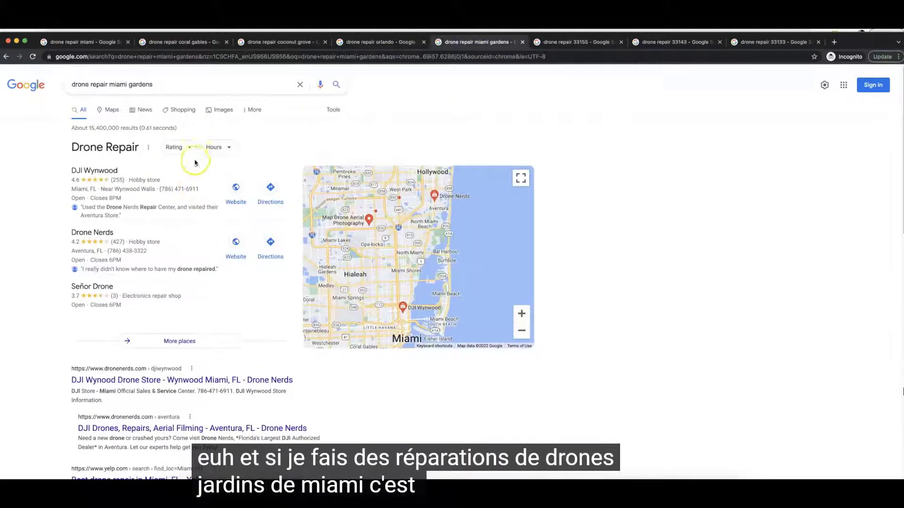
scroll(179, 226, "down", 2)
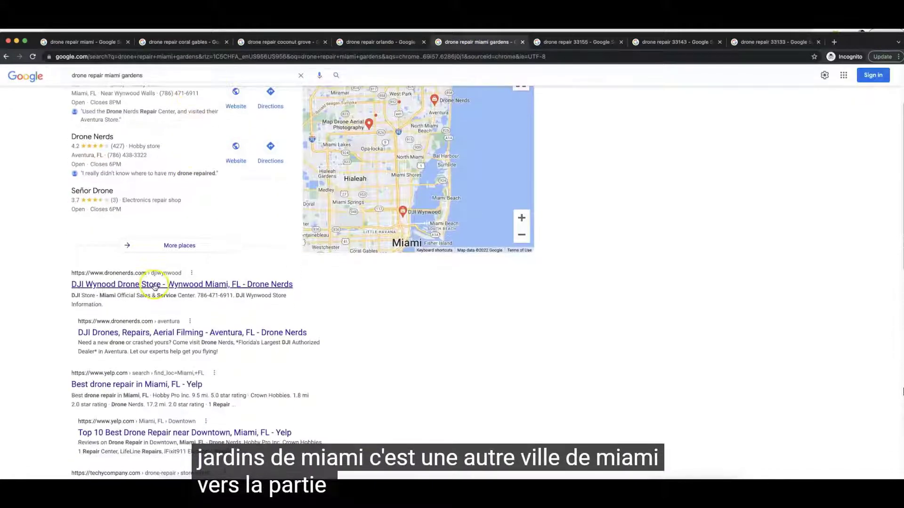
scroll(142, 304, "down", 3)
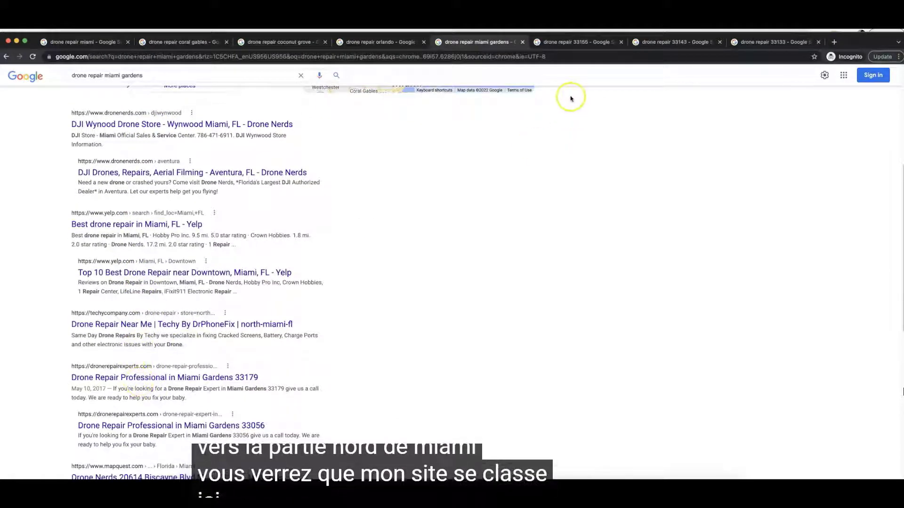
left_click(579, 168)
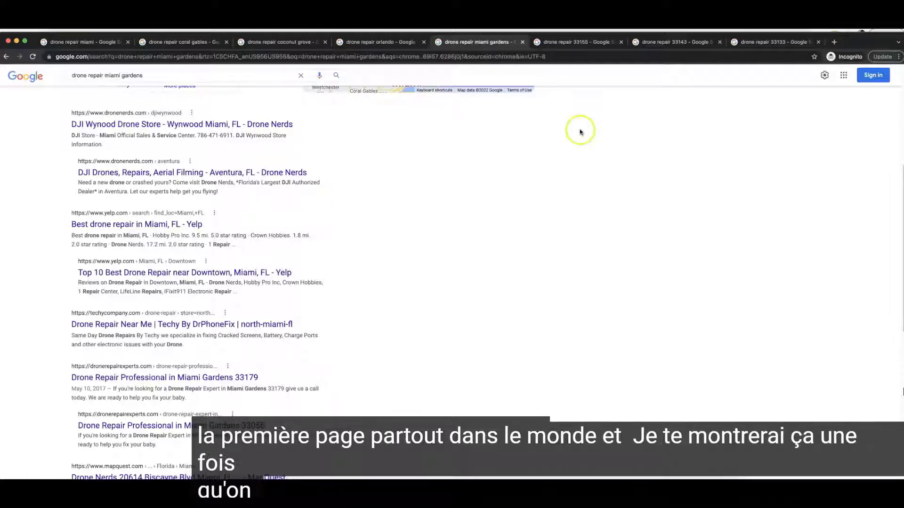
- Look through the "drone repair 33155" ZIP code results for the dronerepairexperts.com listing
left_click(579, 42)
scroll(223, 203, "up", 3)
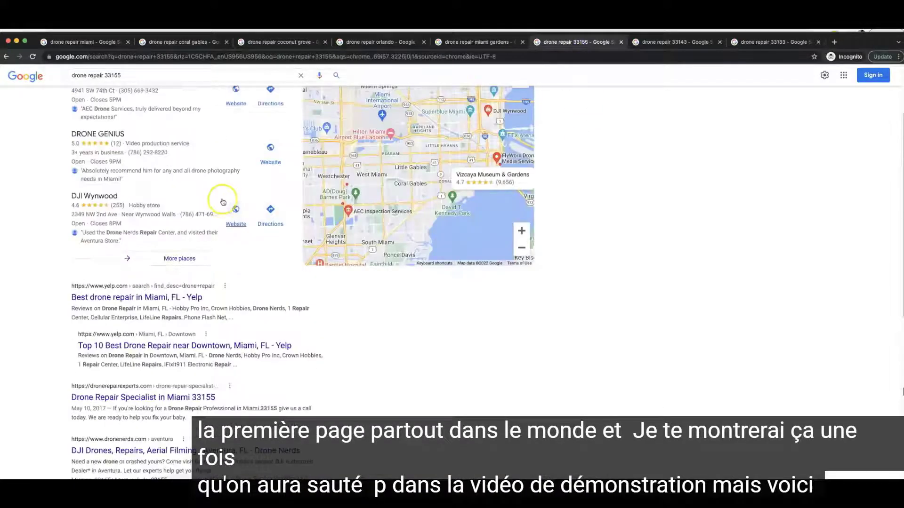
scroll(223, 203, "up", 3)
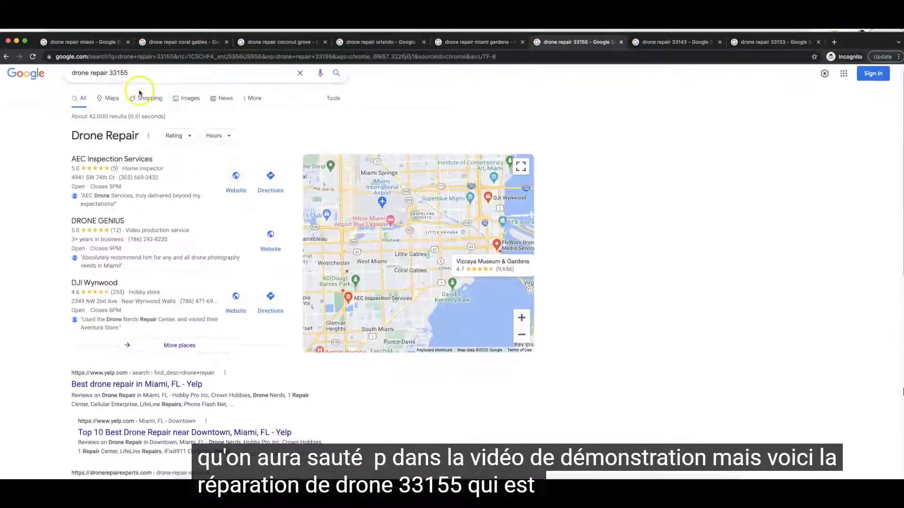
scroll(176, 249, "down", 5)
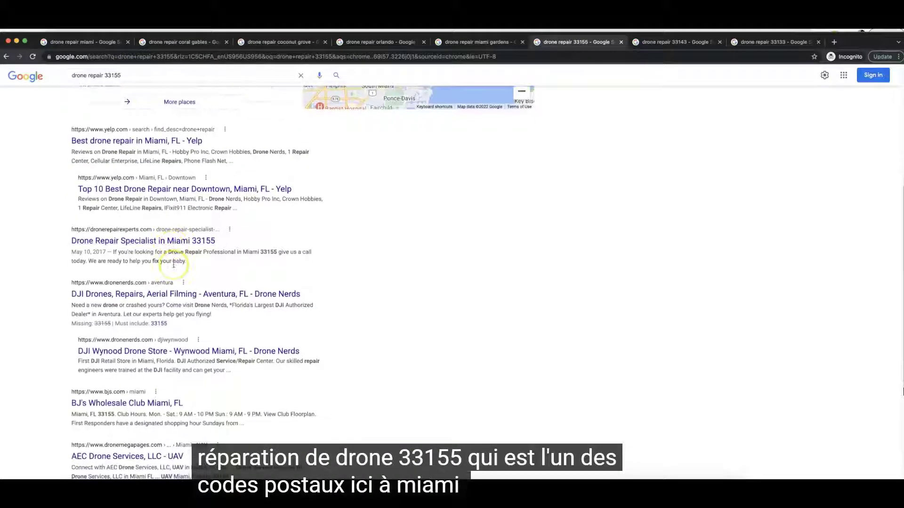
- Check the "drone repair 33143" and "drone repair 33133" ZIP code results for the dronerepairexperts.com listings
left_click(668, 42)
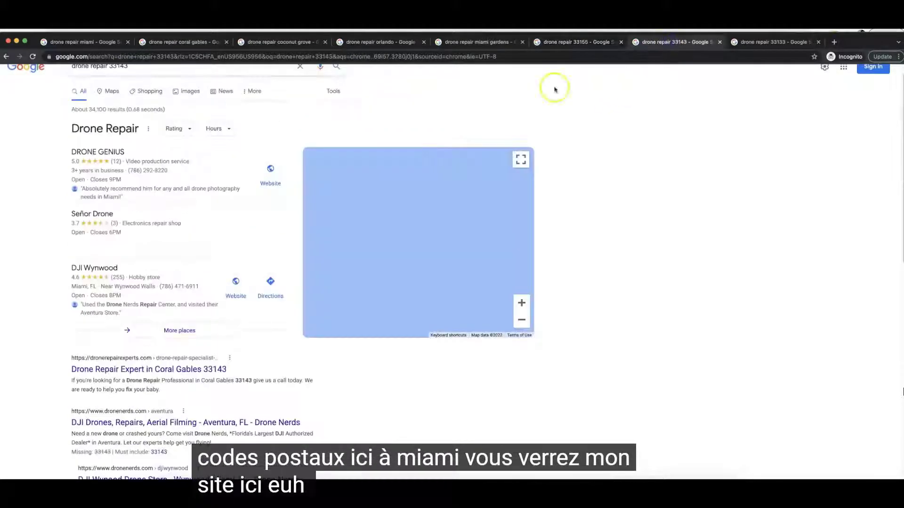
scroll(135, 104, "up", 1)
scroll(162, 288, "down", 3)
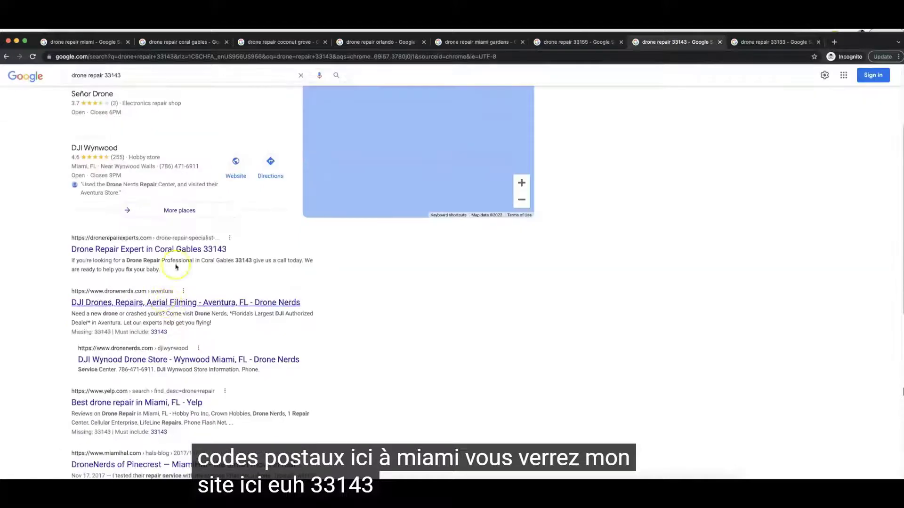
left_click(756, 42)
scroll(147, 293, "down", 1)
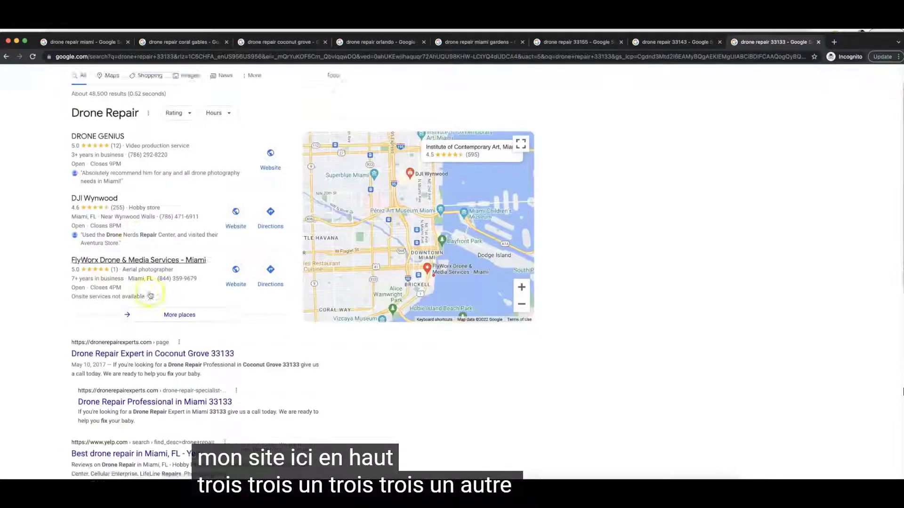
scroll(147, 292, "down", 1)
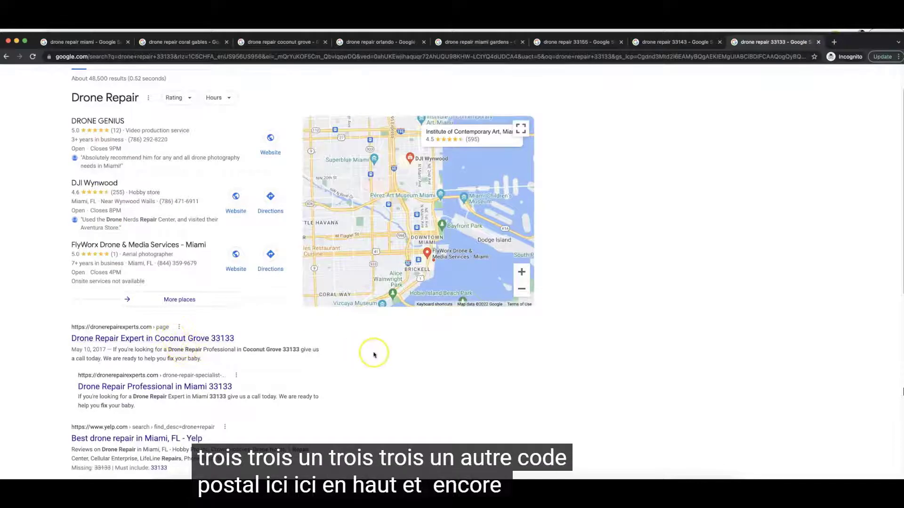
scroll(582, 322, "up", 1)
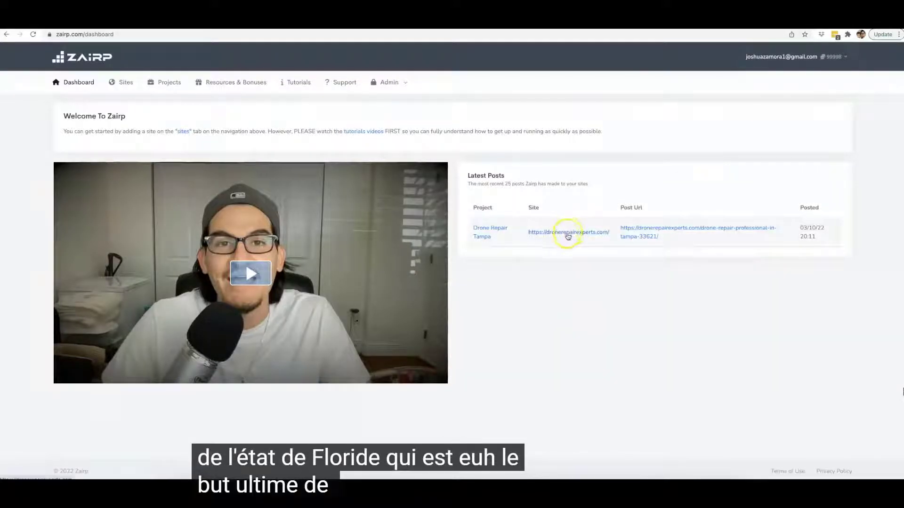
- Return to Zairp and view the form for adding a WordPress site
left_click(582, 295)
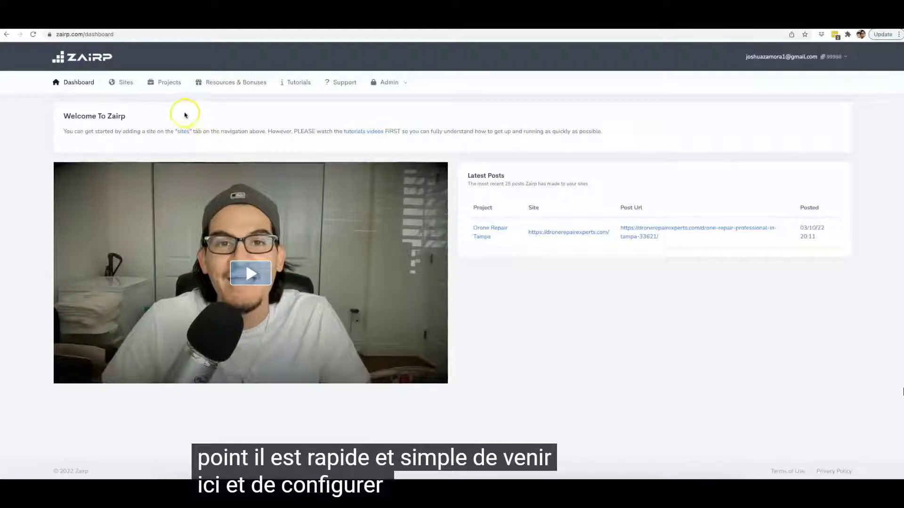
left_click(127, 83)
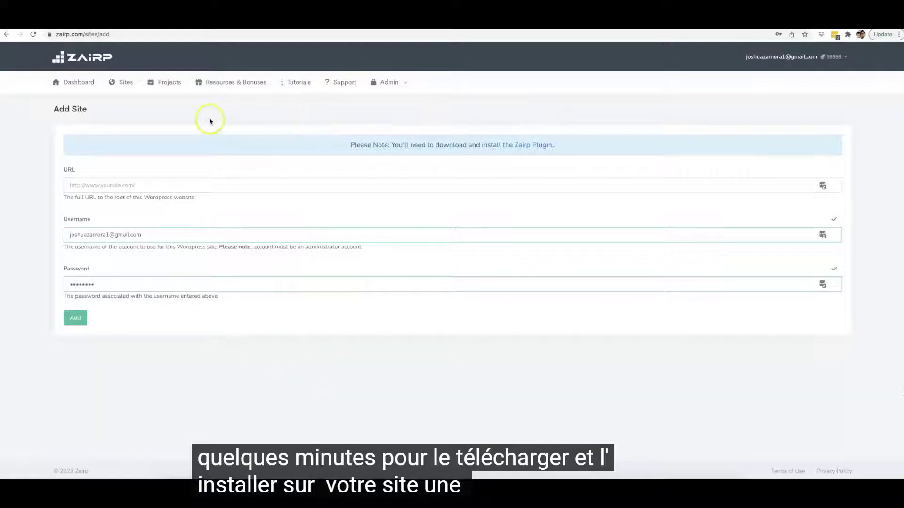
- Start a new project named "Drone Repair Naples" and proceed to its site selection
left_click(173, 84)
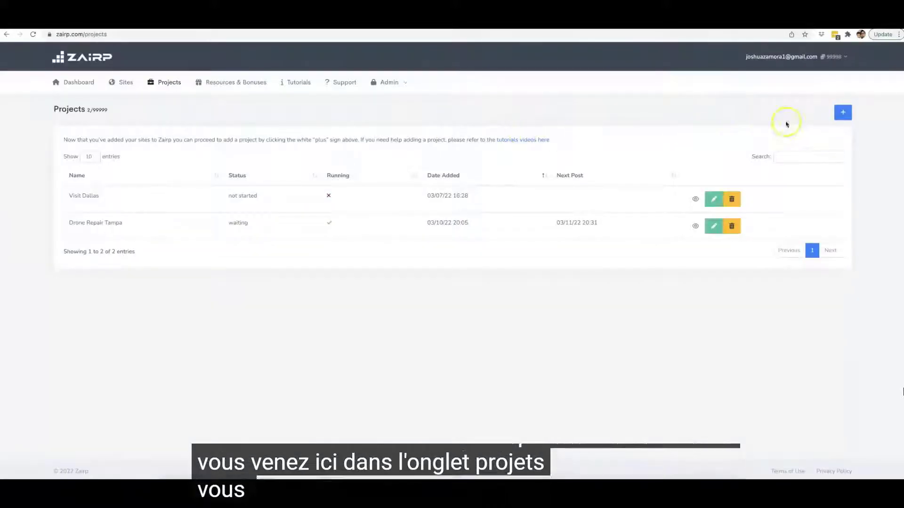
left_click(843, 113)
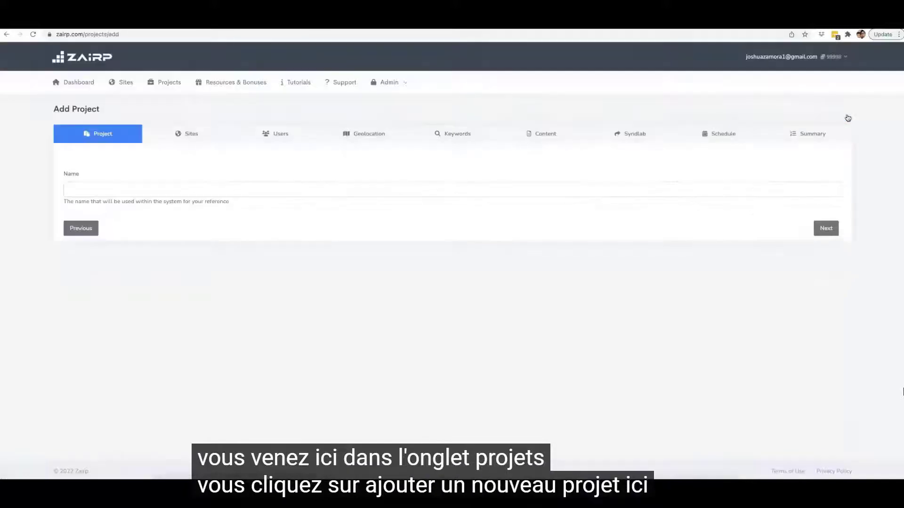
left_click(126, 187)
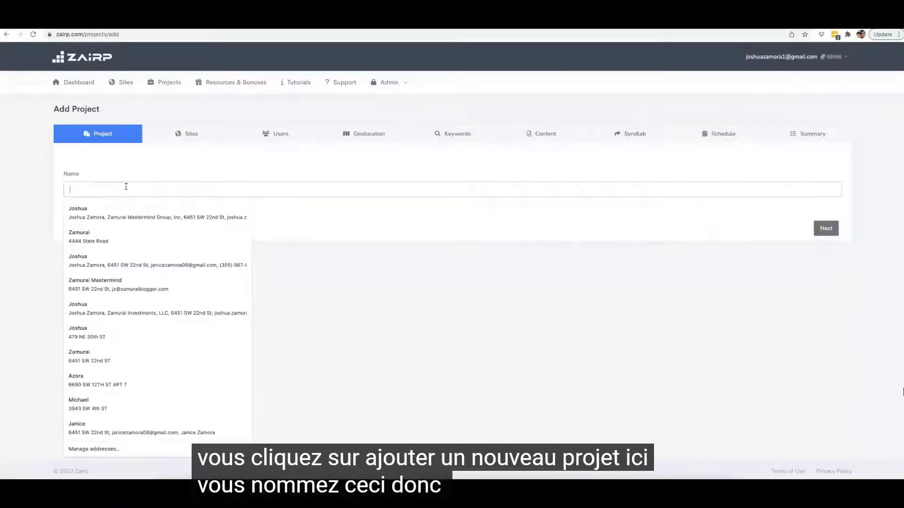
type("Drone Repair Naples")
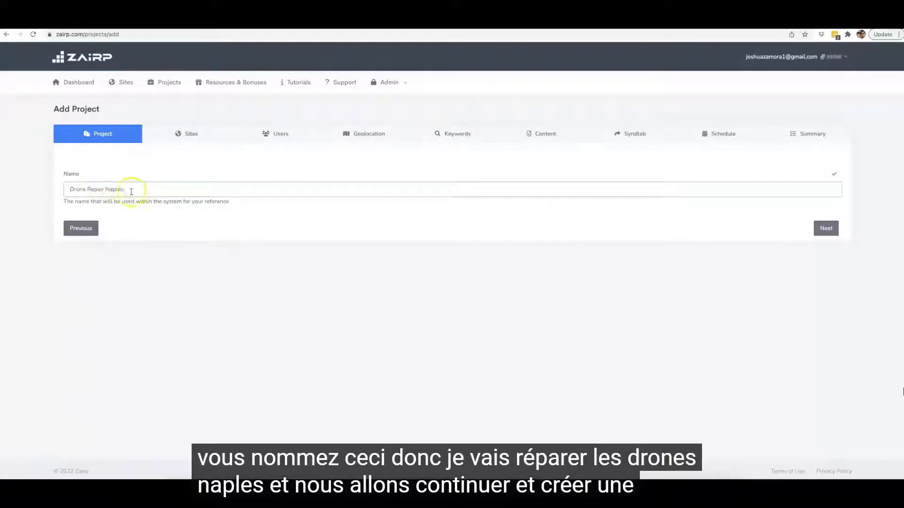
left_click(825, 229)
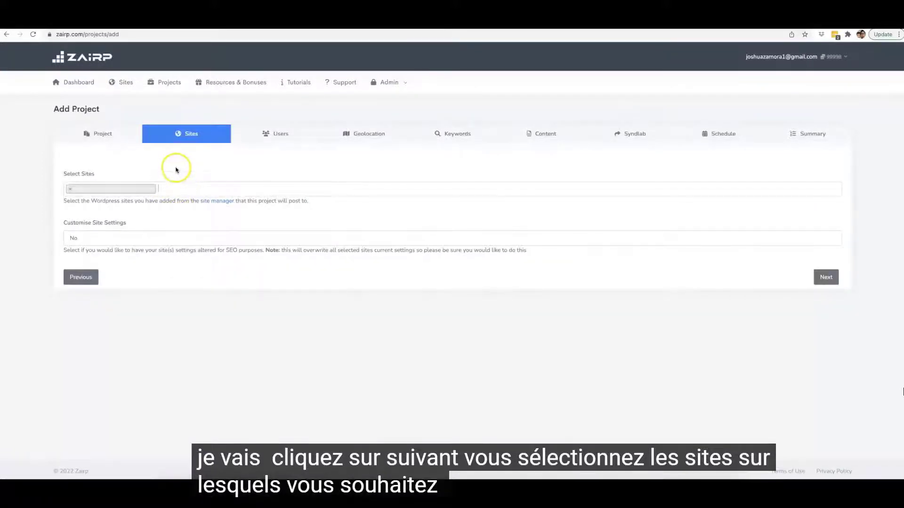
- Keep Customise Site Settings at No for the project's selected site
left_click(123, 237)
left_click(121, 230)
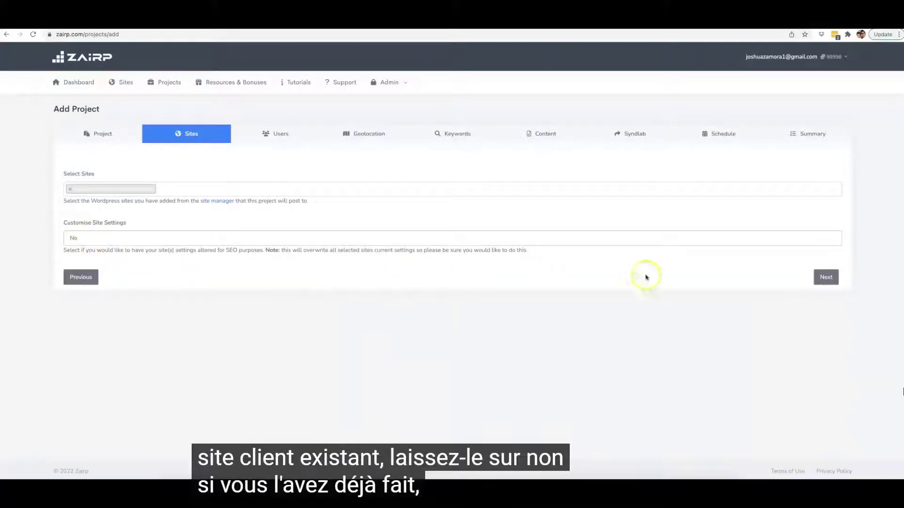
- Proceed to the project's user settings, keep Create Users at No, and continue to the geolocation settings
left_click(837, 279)
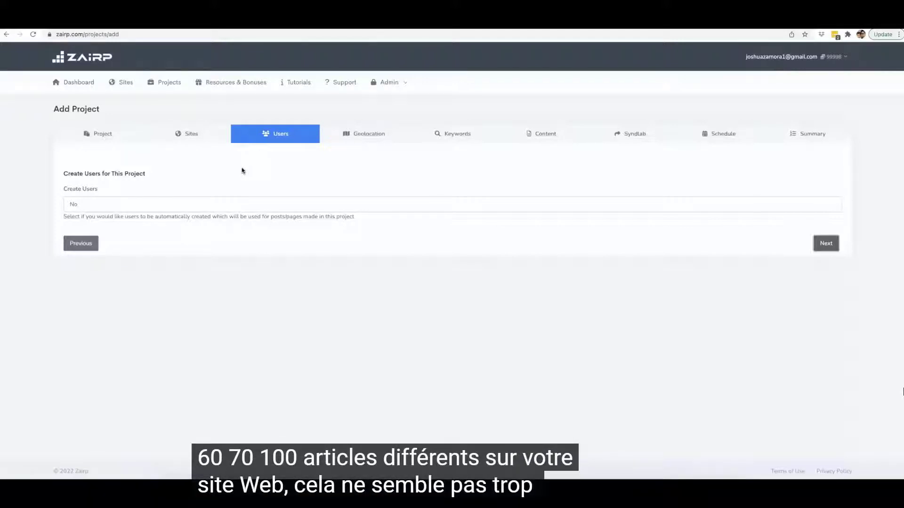
left_click(163, 217)
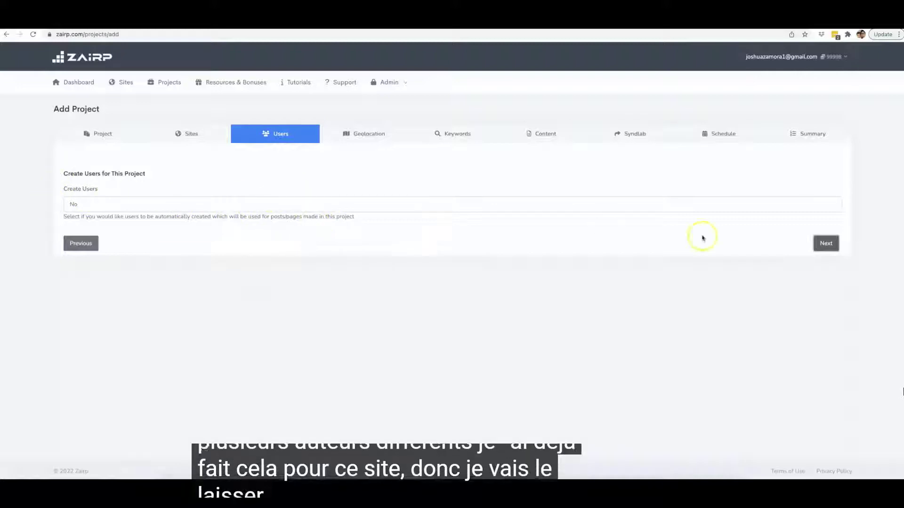
left_click(819, 244)
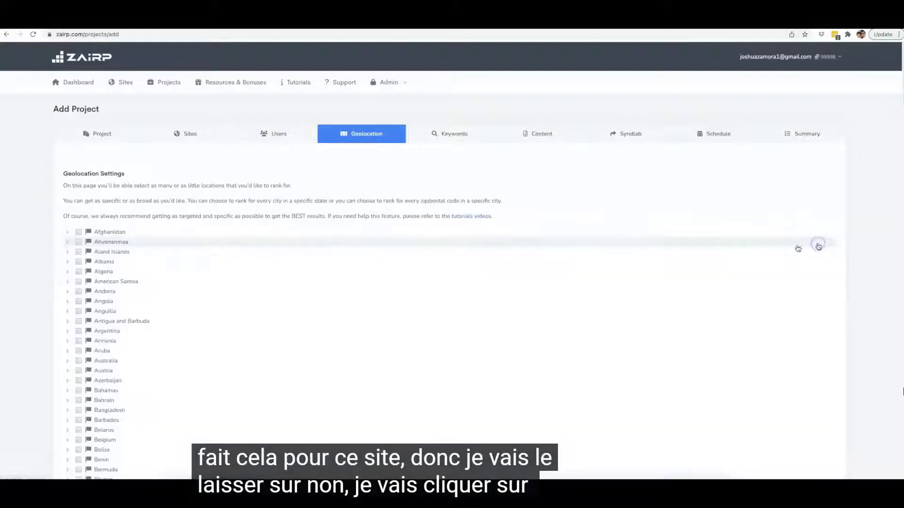
- Look through the full country list in the geolocation settings, from Afghanistan to Zimbabwe
scroll(226, 229, "down", 1)
left_click(229, 231)
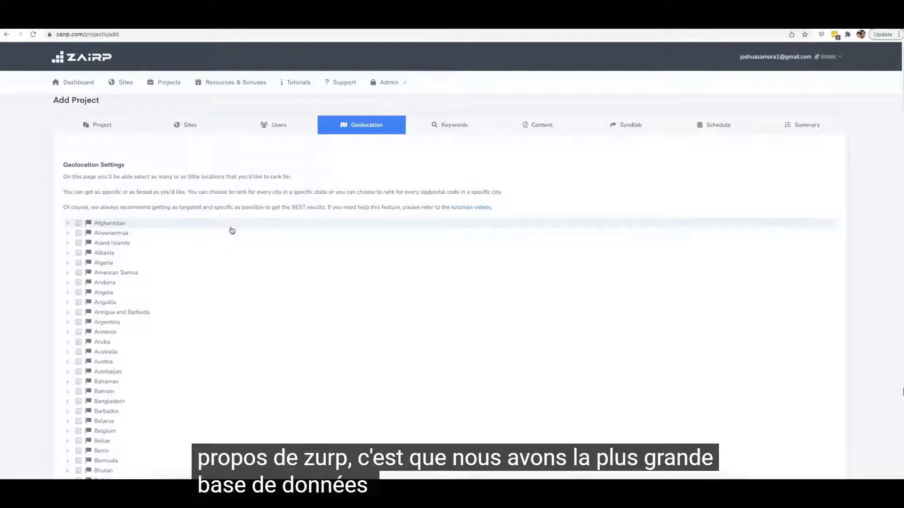
scroll(232, 231, "down", 1)
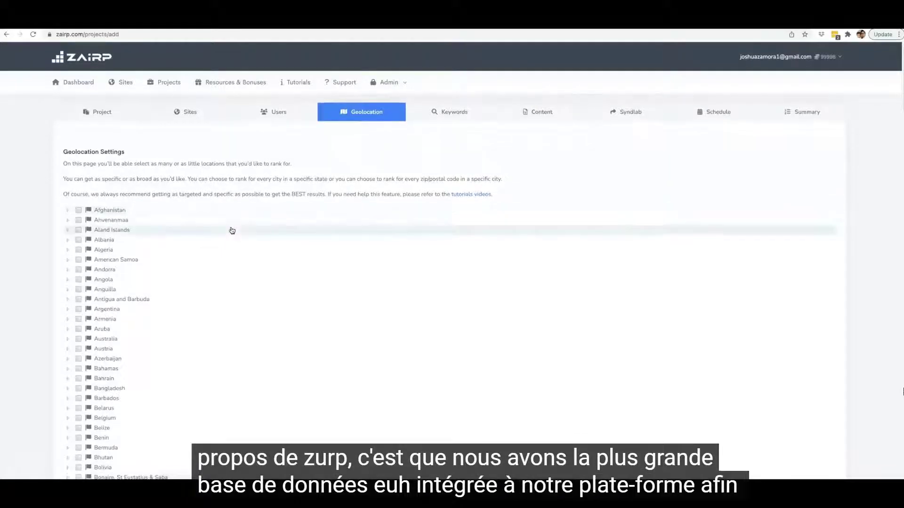
scroll(232, 230, "down", 2)
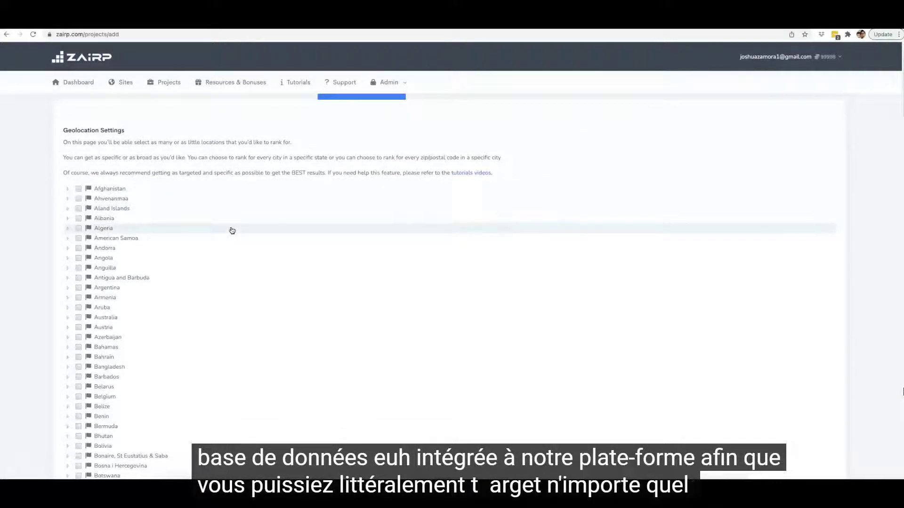
scroll(232, 230, "down", 2)
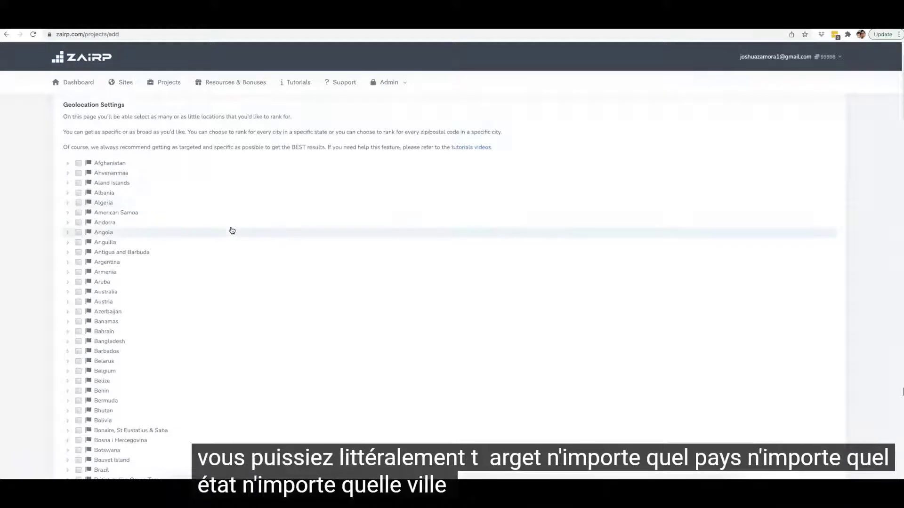
scroll(232, 230, "down", 3)
scroll(232, 230, "up", 4)
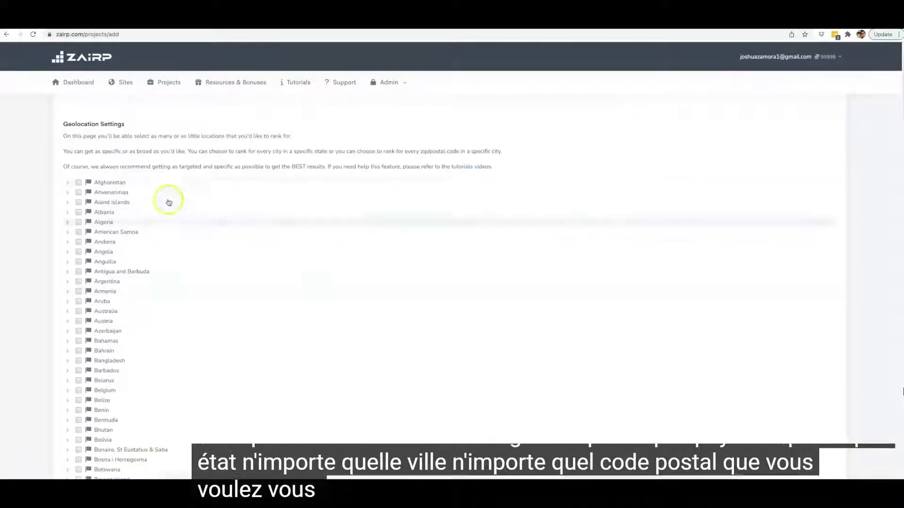
scroll(146, 210, "down", 7)
scroll(155, 212, "down", 20)
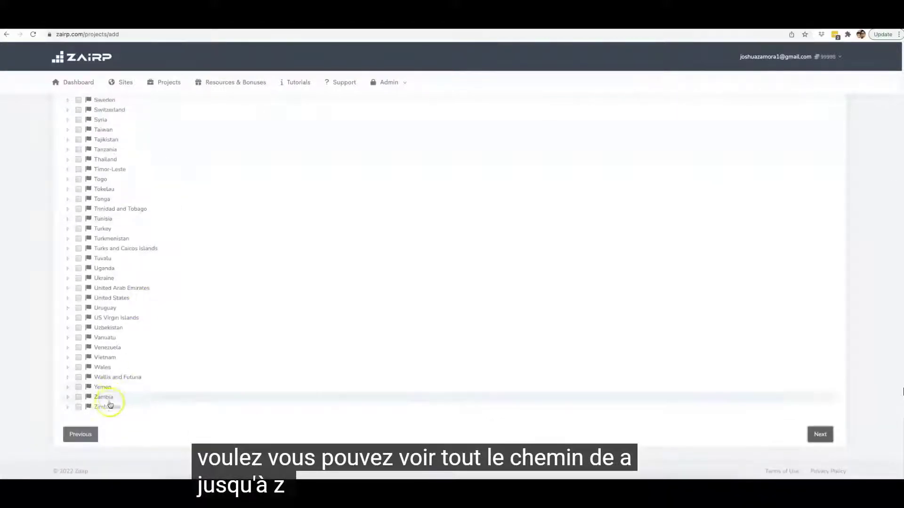
scroll(147, 353, "up", 5)
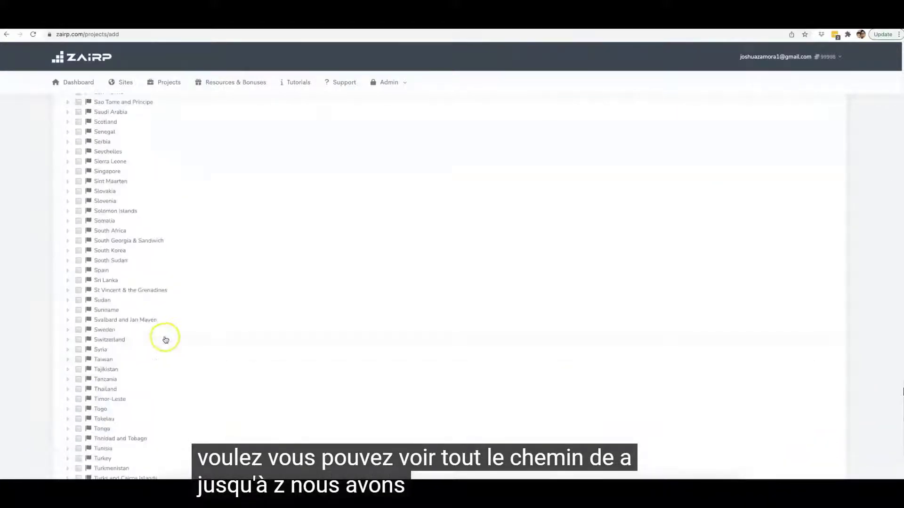
scroll(167, 340, "up", 5)
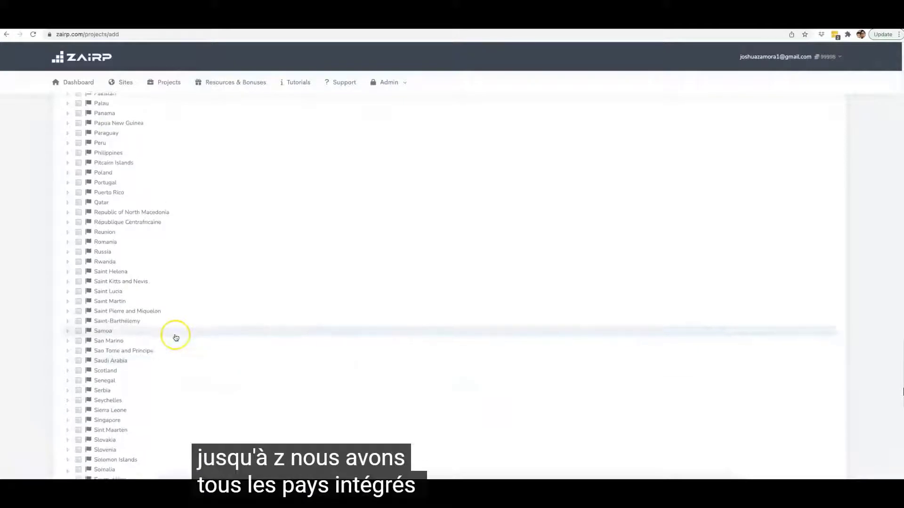
scroll(175, 334, "down", 10)
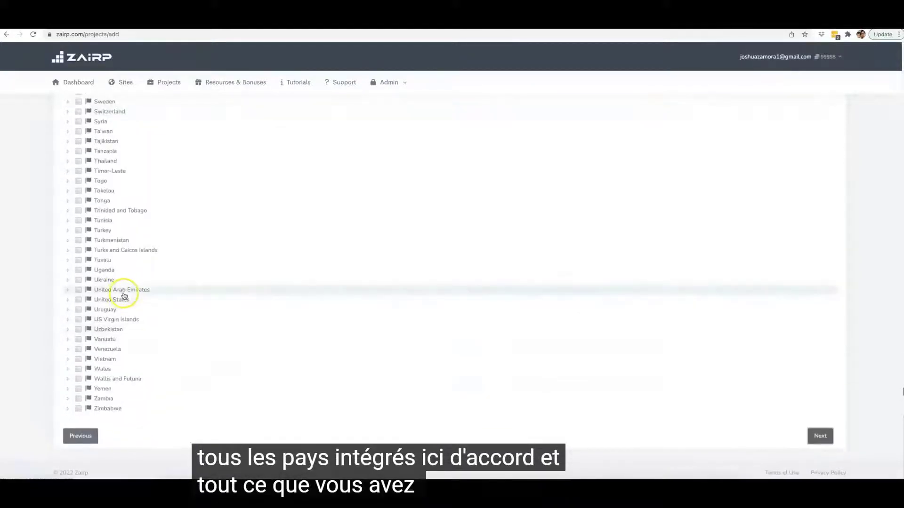
- Expand United States in the location tree and open Florida to list its cities
left_click(68, 301)
scroll(140, 314, "down", 1)
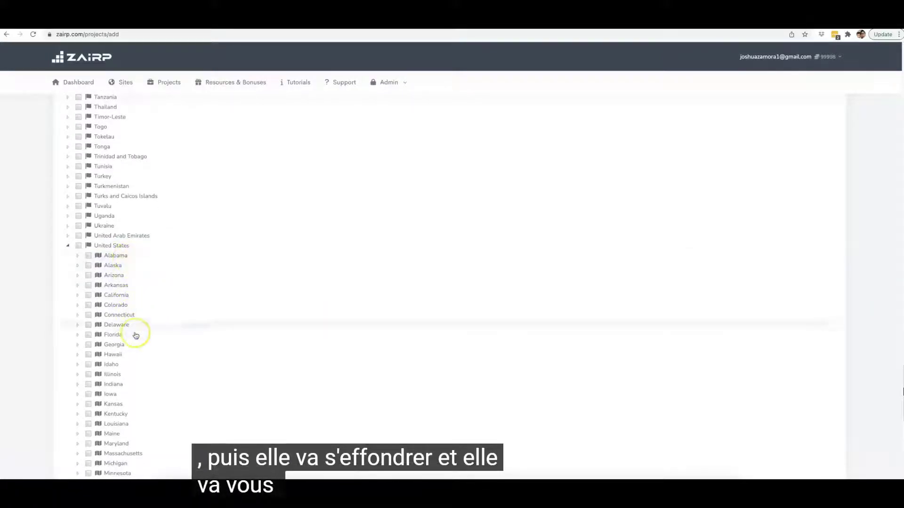
scroll(134, 330, "down", 1)
scroll(136, 330, "down", 2)
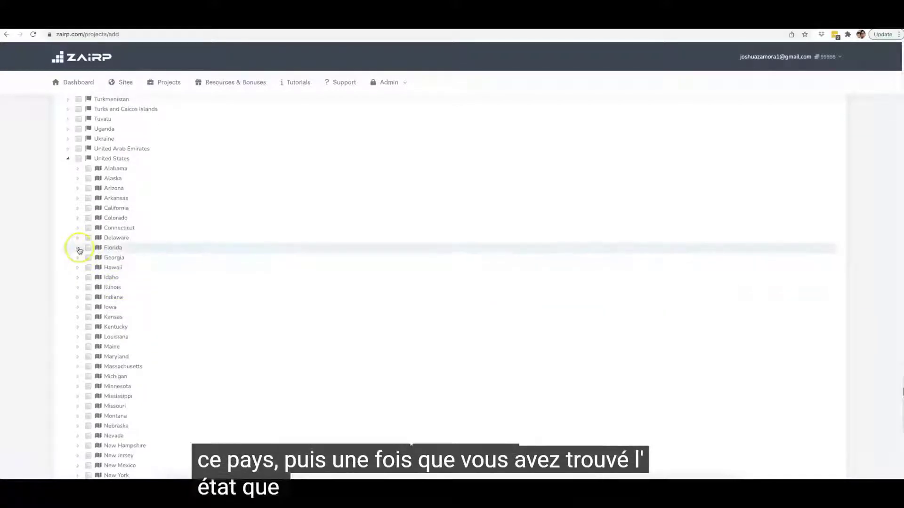
left_click(78, 249)
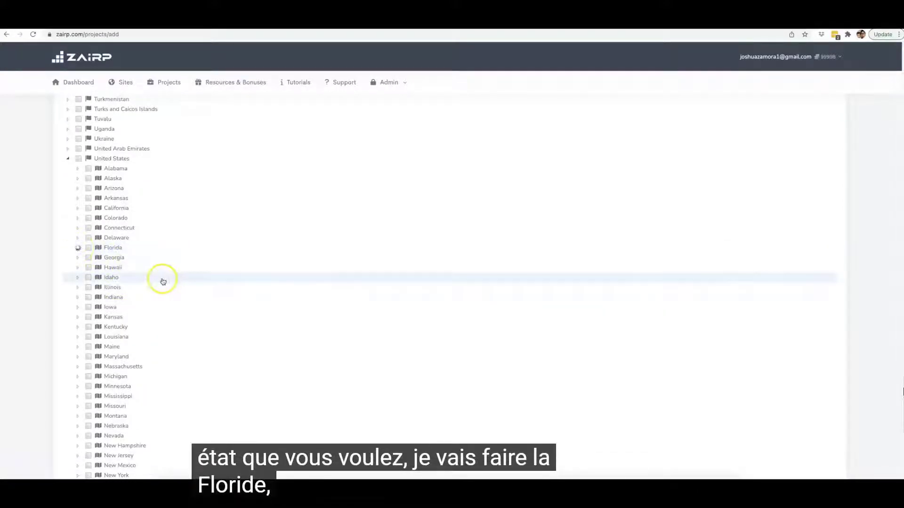
- Select Naples, Florida with all of its ZIP codes as the target location and proceed to the keyword settings
scroll(181, 326, "down", 1)
scroll(182, 328, "down", 10)
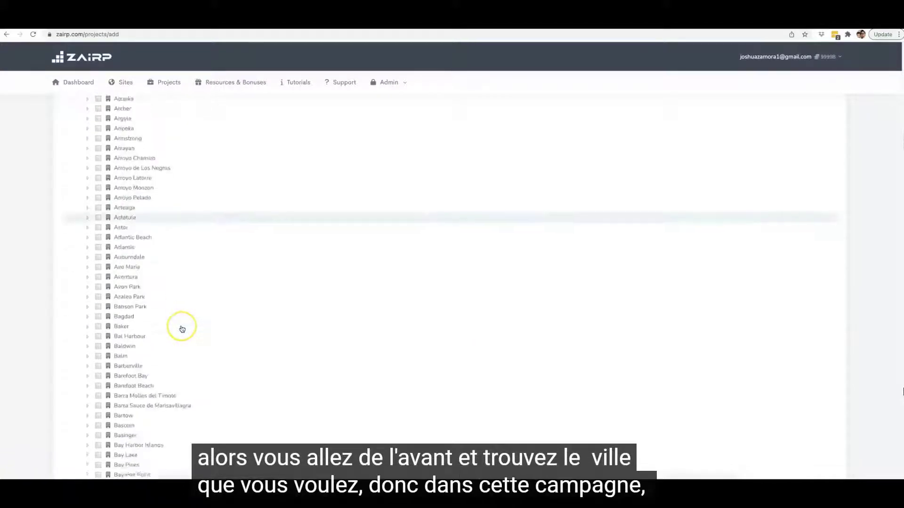
scroll(183, 328, "down", 20)
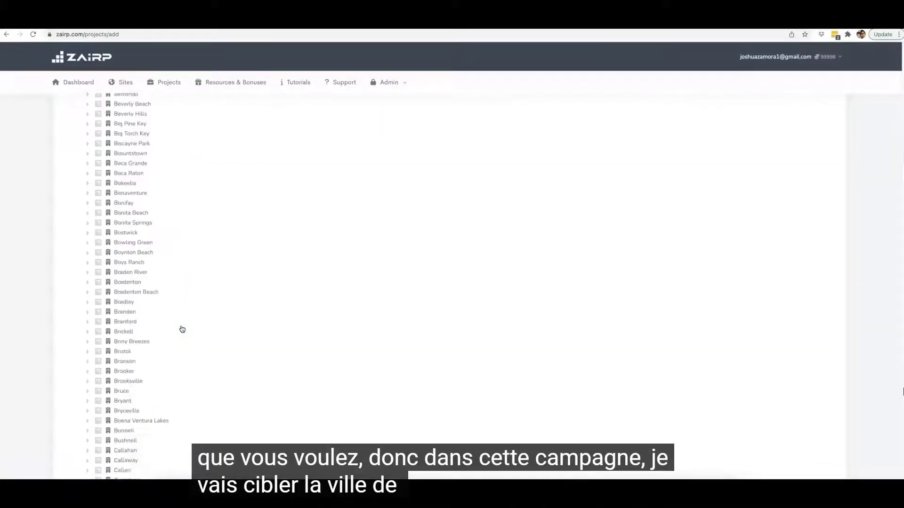
left_click(87, 242)
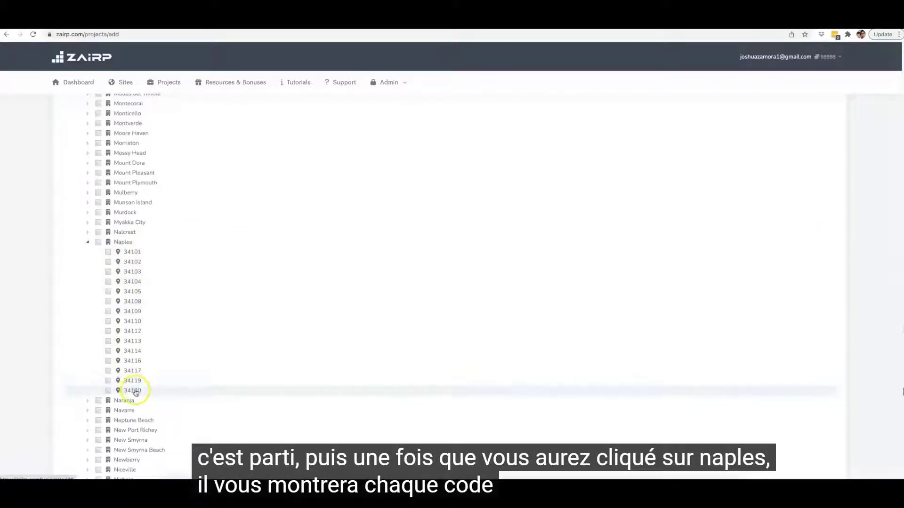
left_click(99, 243)
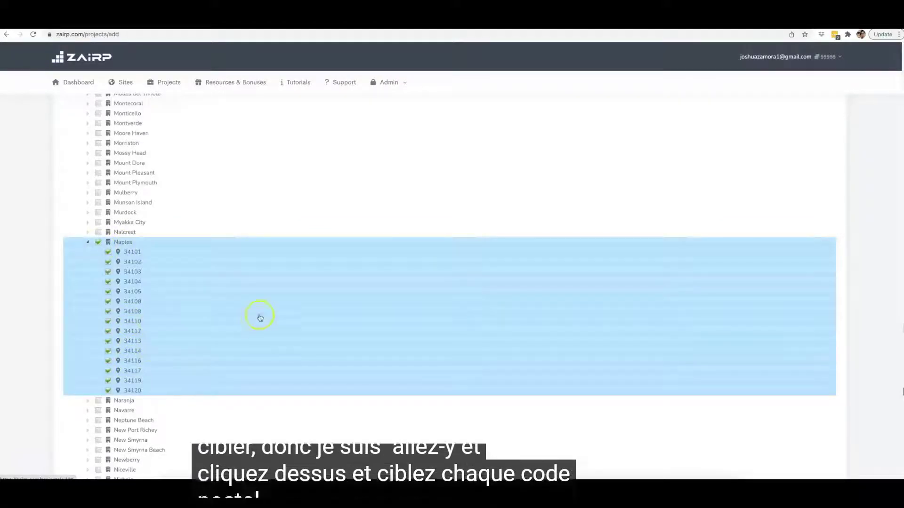
scroll(301, 299, "down", 20)
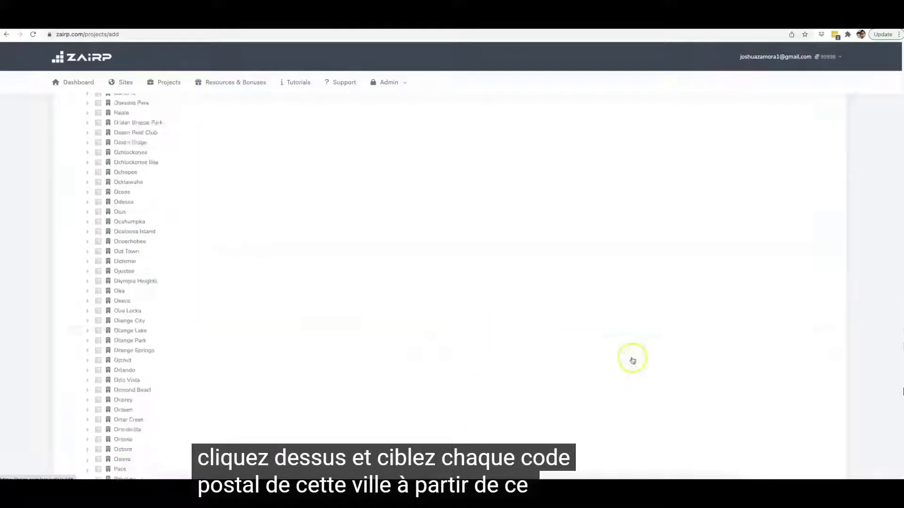
scroll(779, 387, "down", 5)
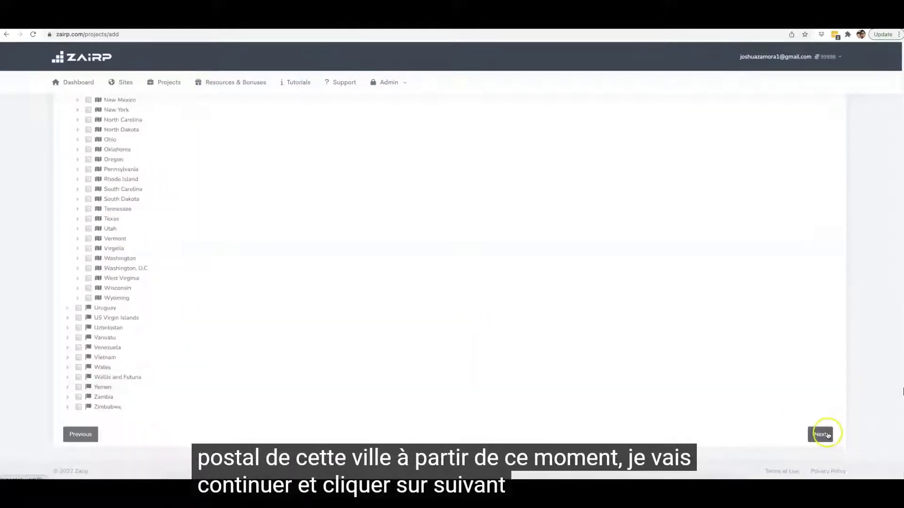
left_click(822, 431)
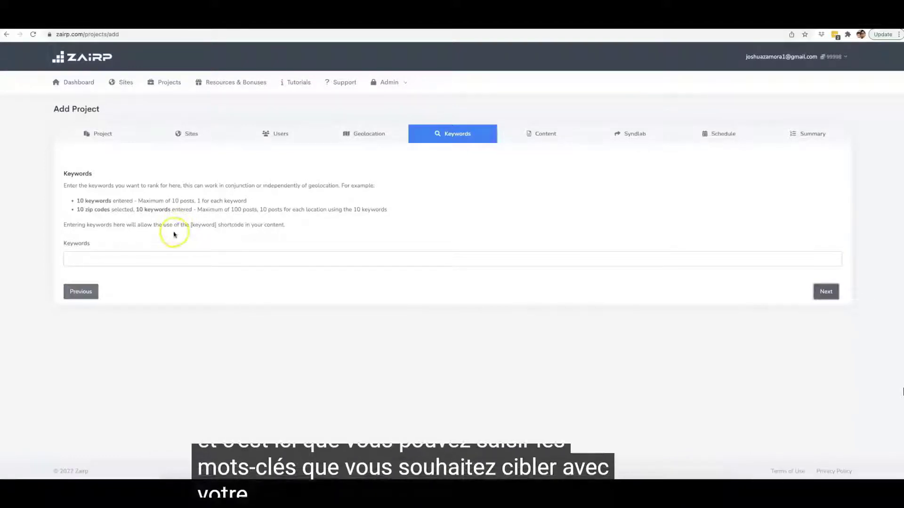
- Add the keywords "Drone Repair" and "Drone Repair Expert" to the project
left_click(159, 256)
type("Drone RE")
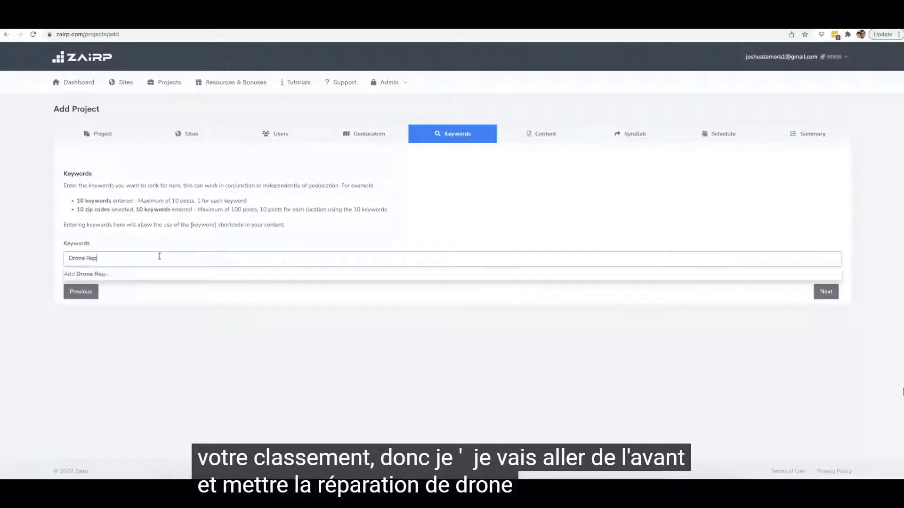
type("pair")
key("Return")
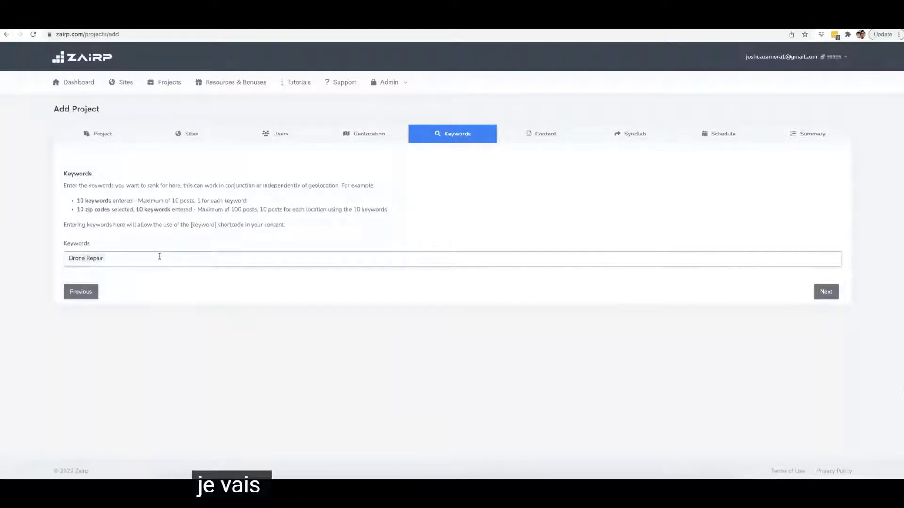
type("Drone Re")
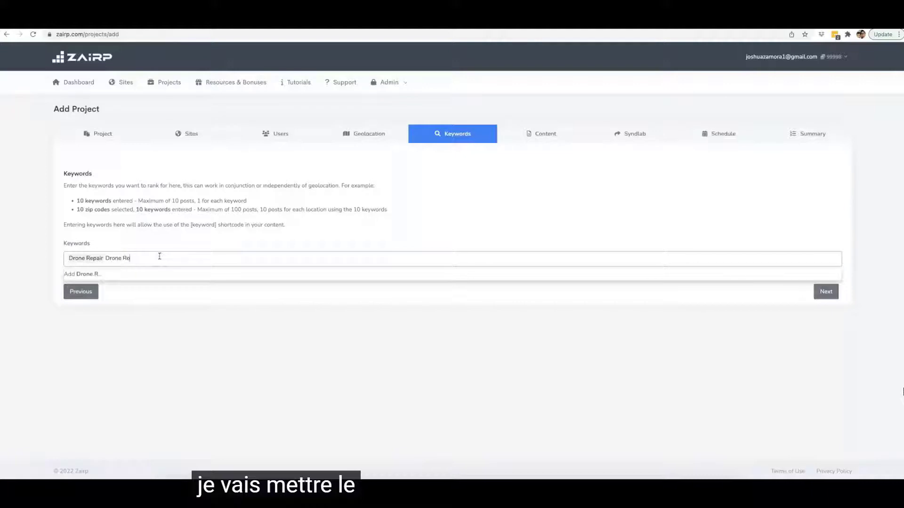
type("pai")
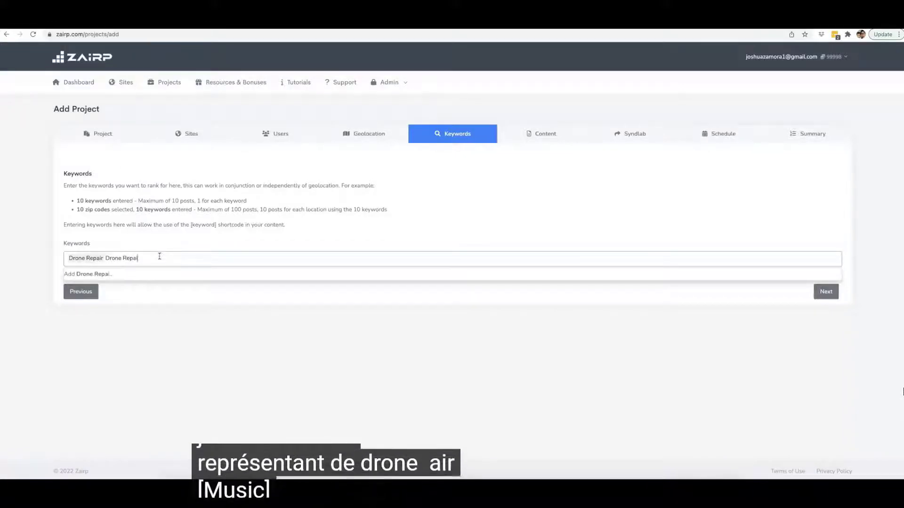
type("r Expert")
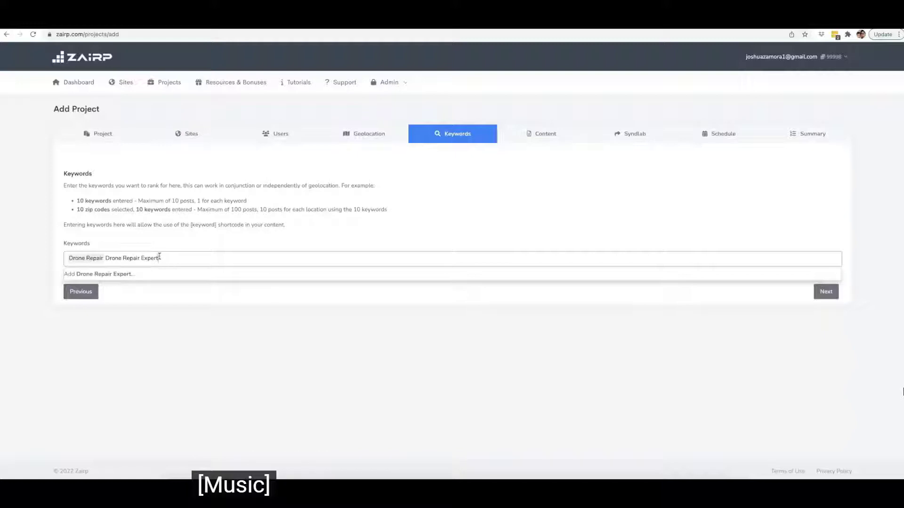
key("Return")
- Add the keywords "Drone Repair Professional" and "Drone Repair Experts" to the project
type("Drone Re")
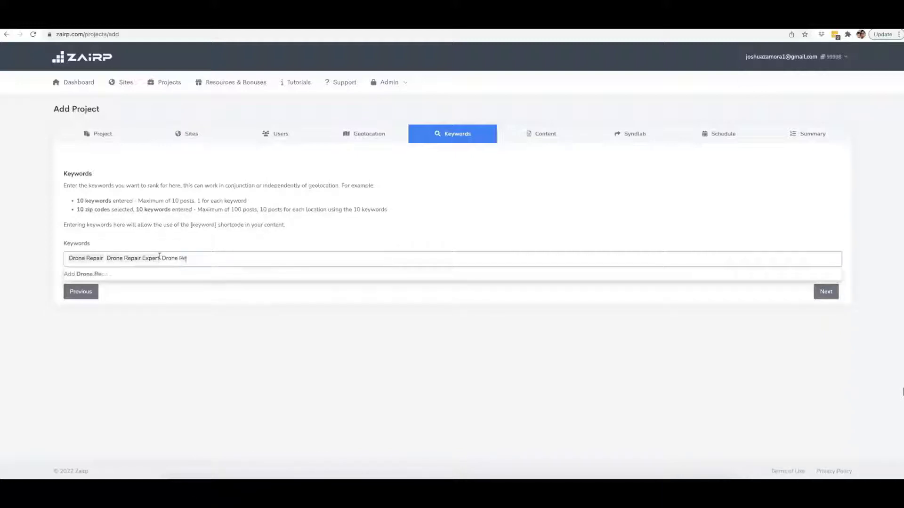
type("pair Professional")
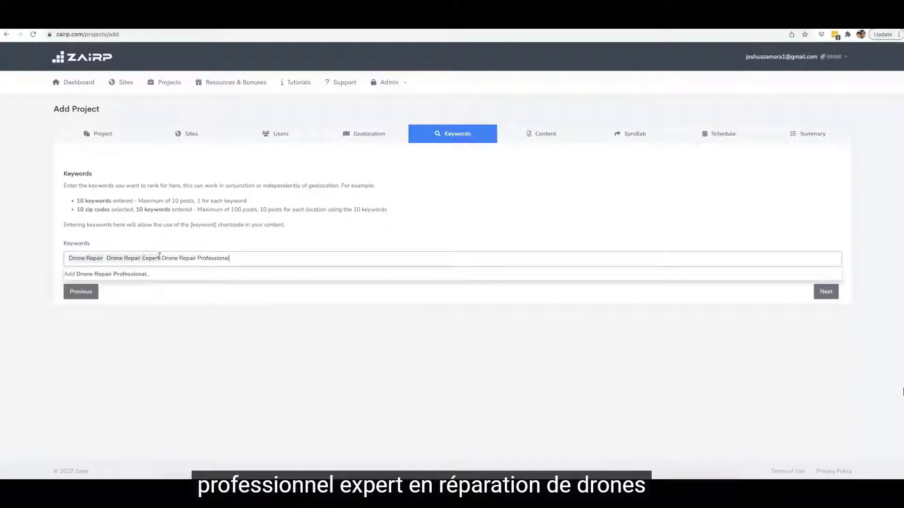
key("Return")
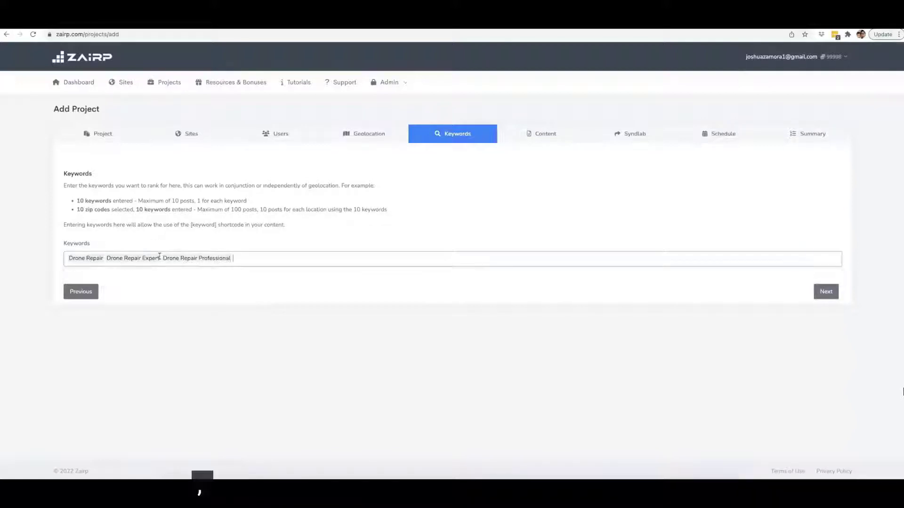
type("Drone")
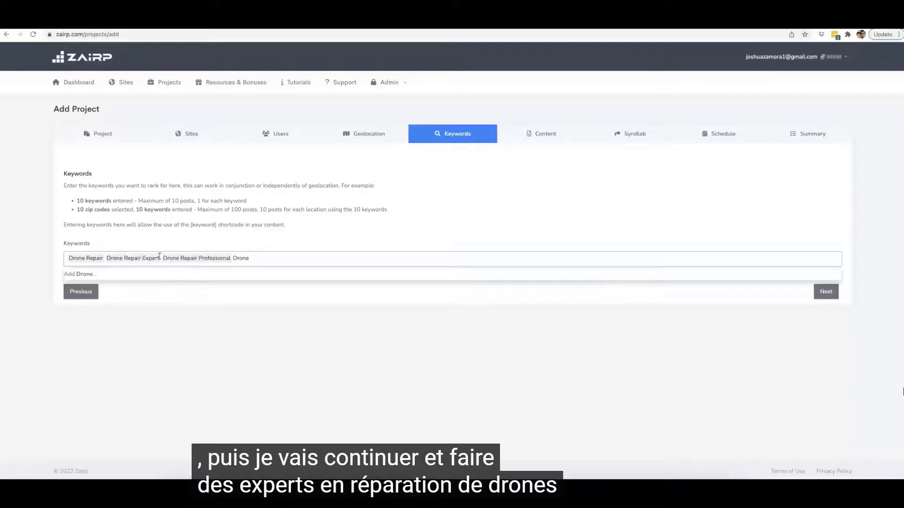
type(" Repair Experts")
key("Return")
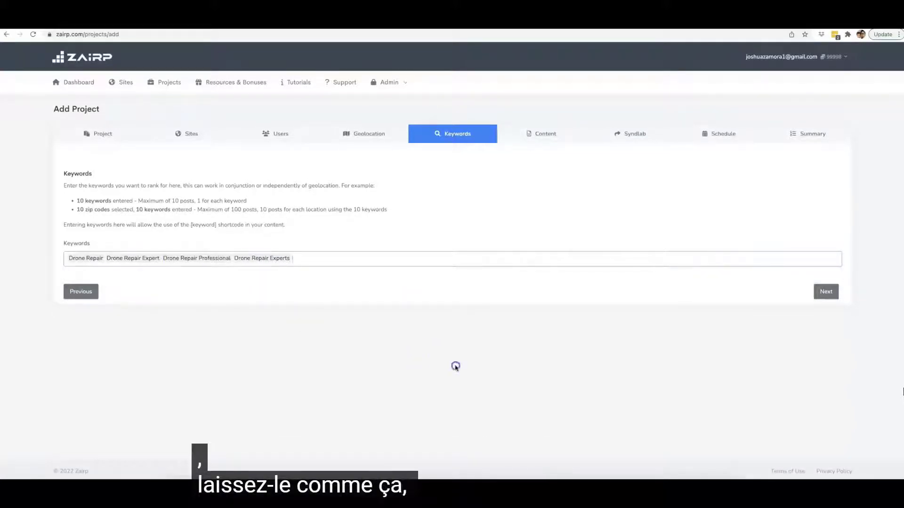
- Proceed to the project's content settings and view the Type, Title and Body fields
left_click(818, 293)
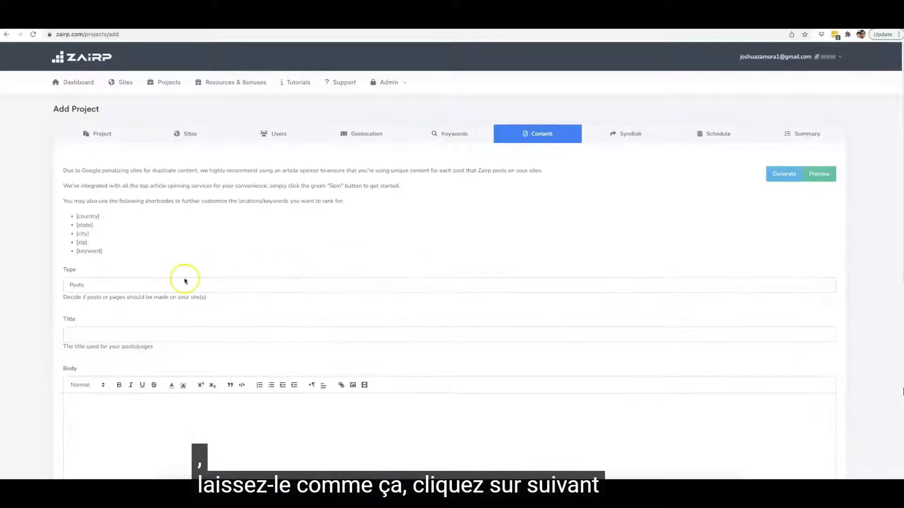
scroll(185, 281, "down", 1)
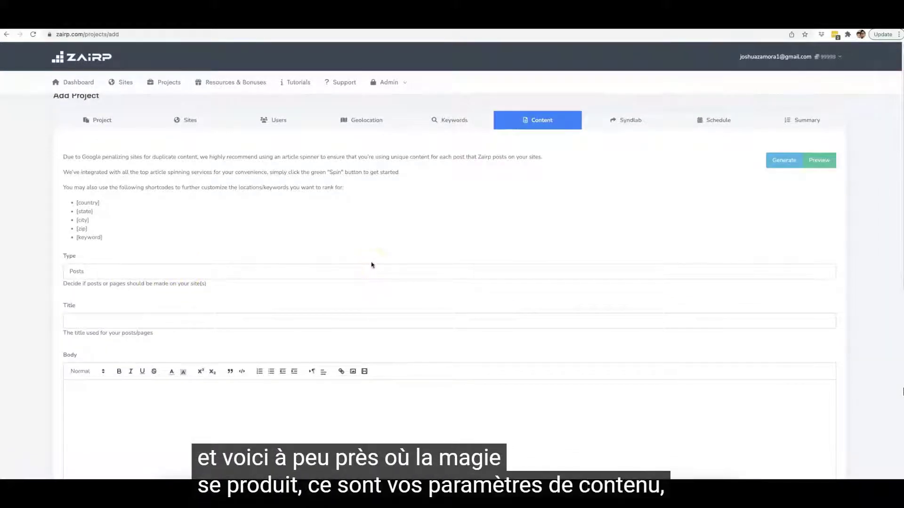
scroll(371, 265, "down", 2)
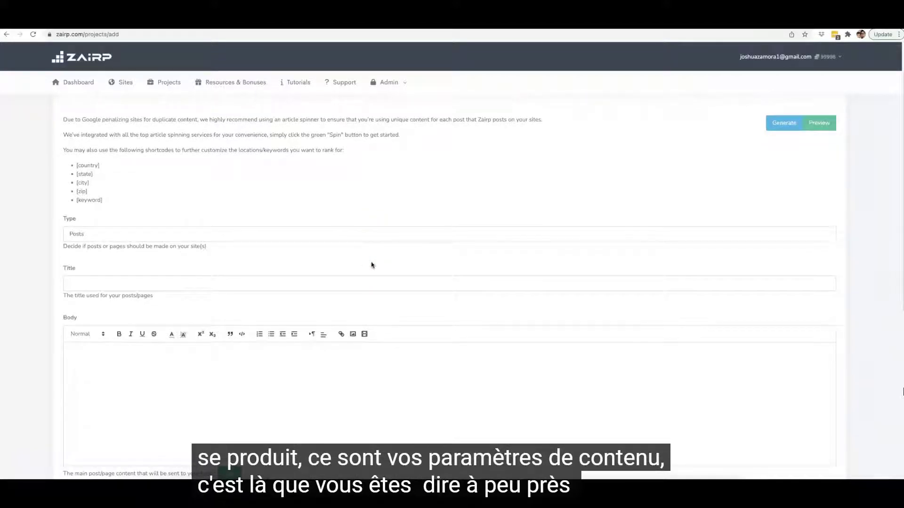
- Open the AI content generator for the project, select English as the language and set the niche to "Weight loss"
scroll(456, 253, "up", 2)
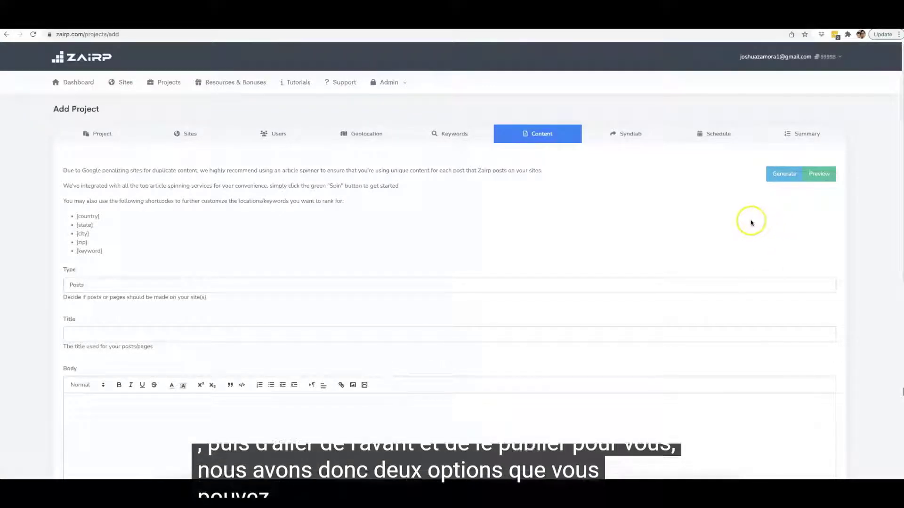
left_click(780, 175)
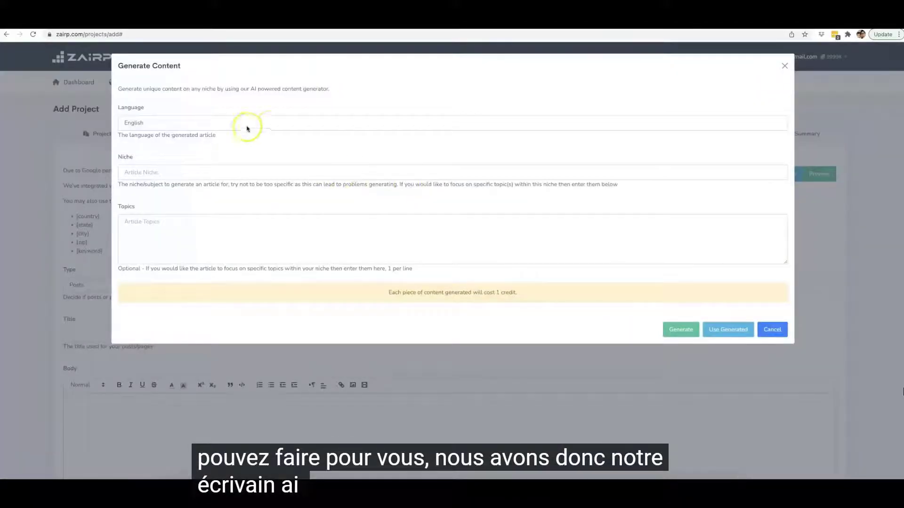
left_click(194, 123)
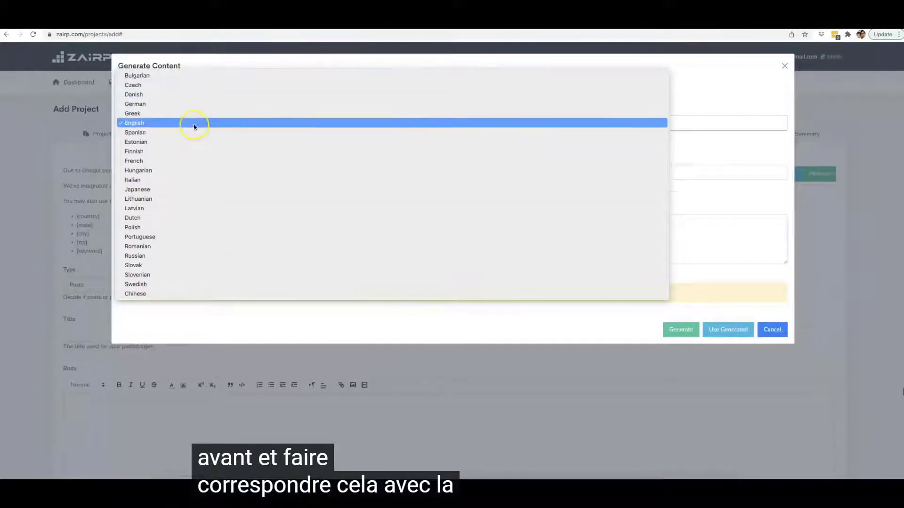
left_click(171, 124)
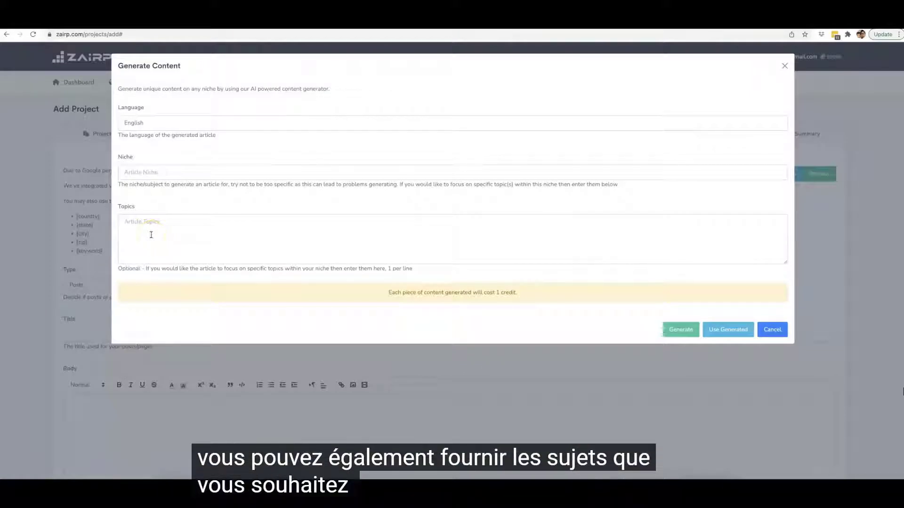
left_click(149, 172)
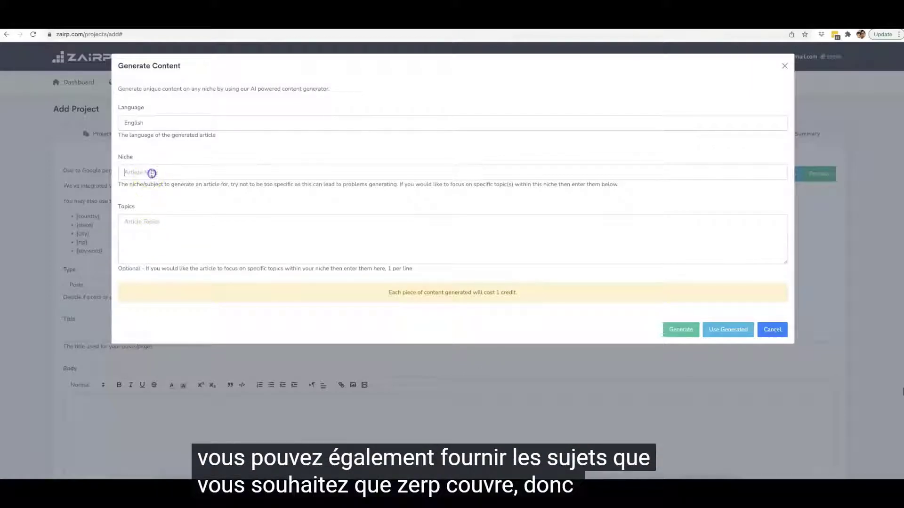
type("Weight loss")
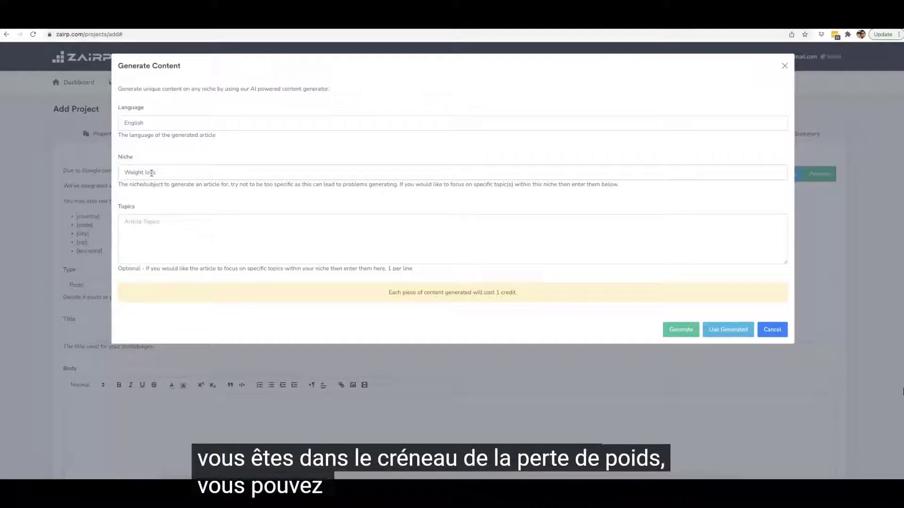
- Enter the topics "how to lose weight in your belly" and "what are the best excercises" on separate lines and generate the article
left_click(179, 234)
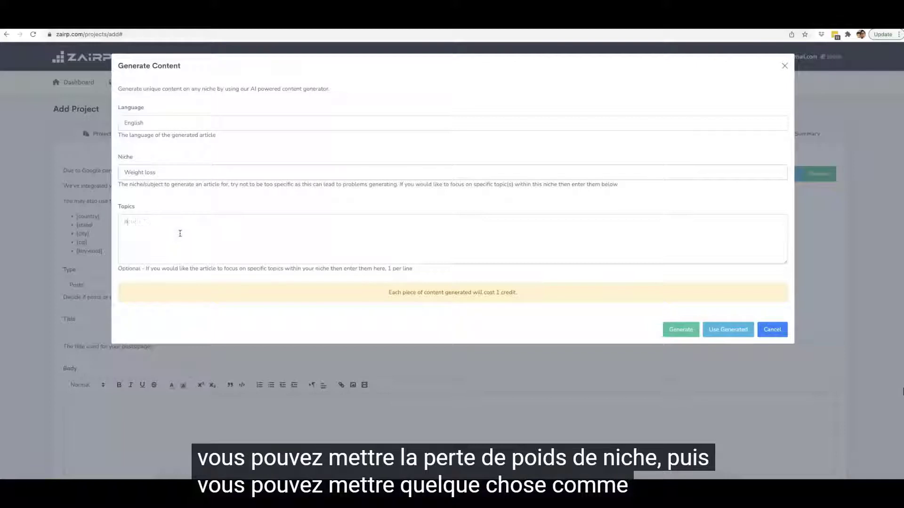
type("how to lose weight")
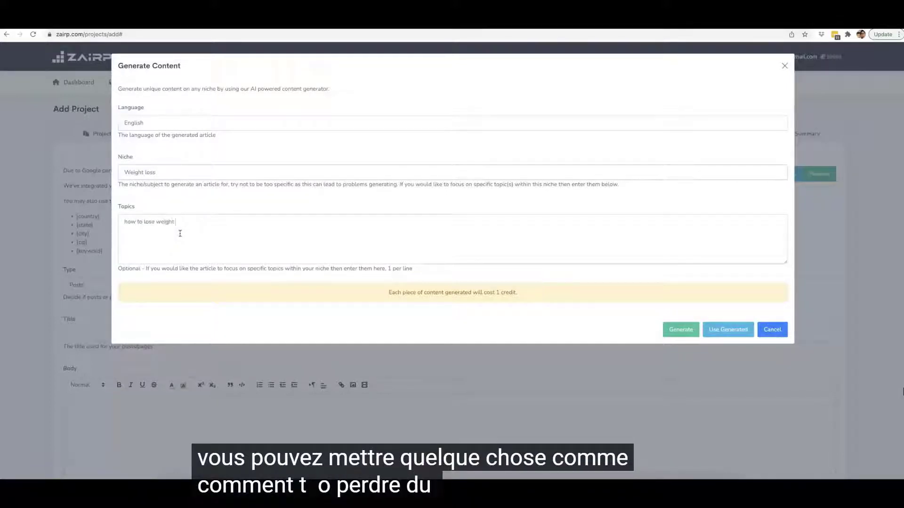
type(" in vaur belly")
key("Return")
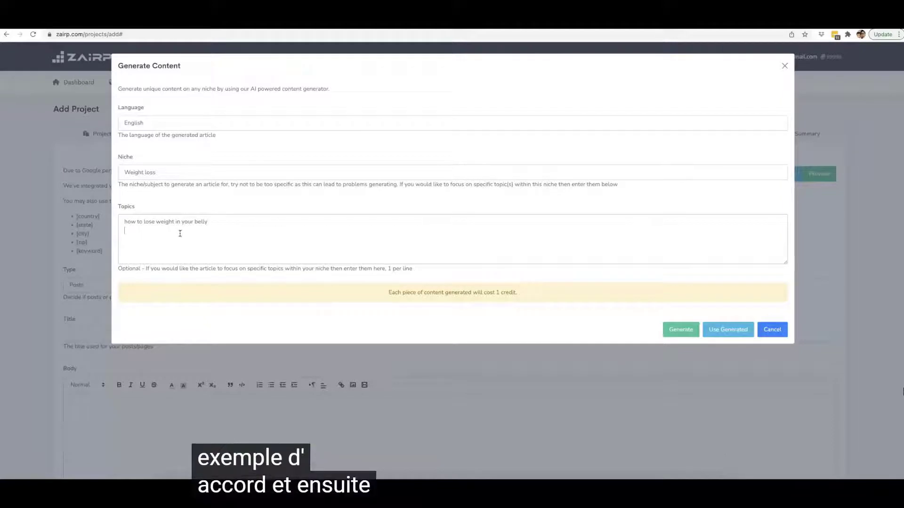
type("what are the best ex")
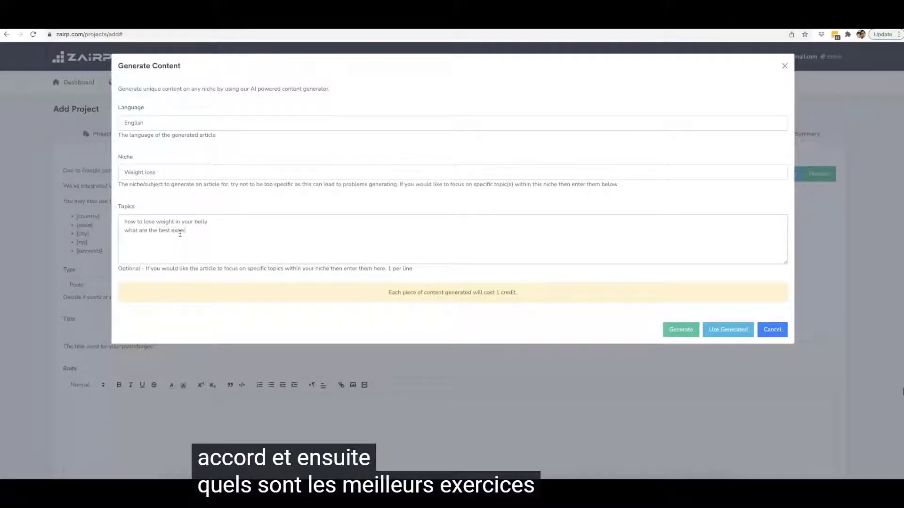
type("ercises")
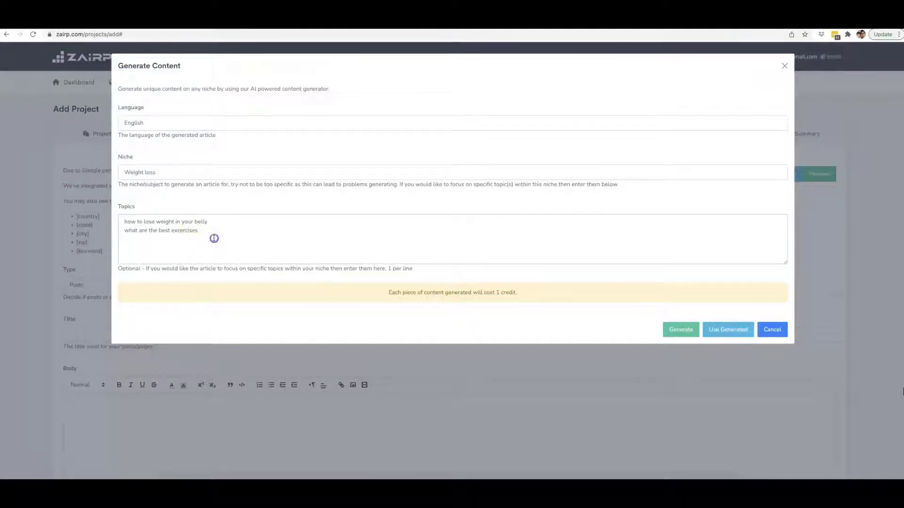
left_click(685, 329)
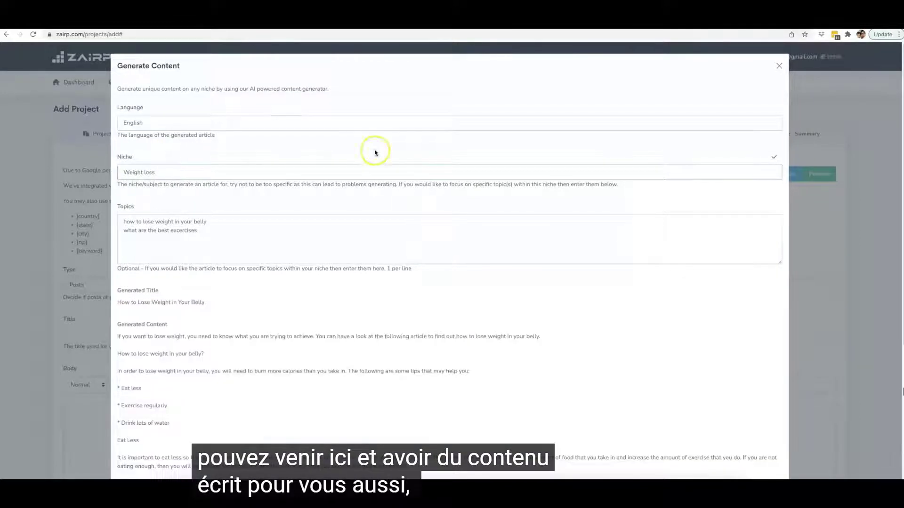
- Review the generated article's title, opening paragraph, first heading and tags to judge its readability
scroll(384, 196, "down", 5)
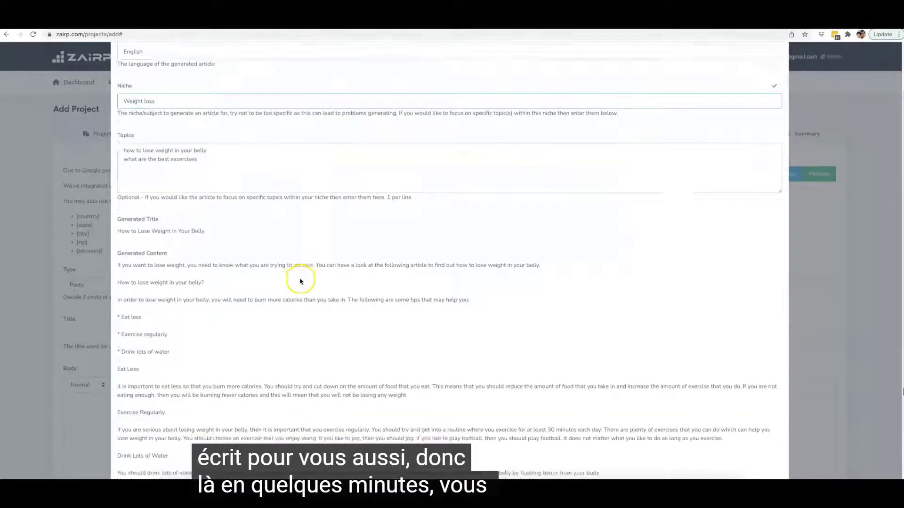
scroll(246, 218, "up", 2)
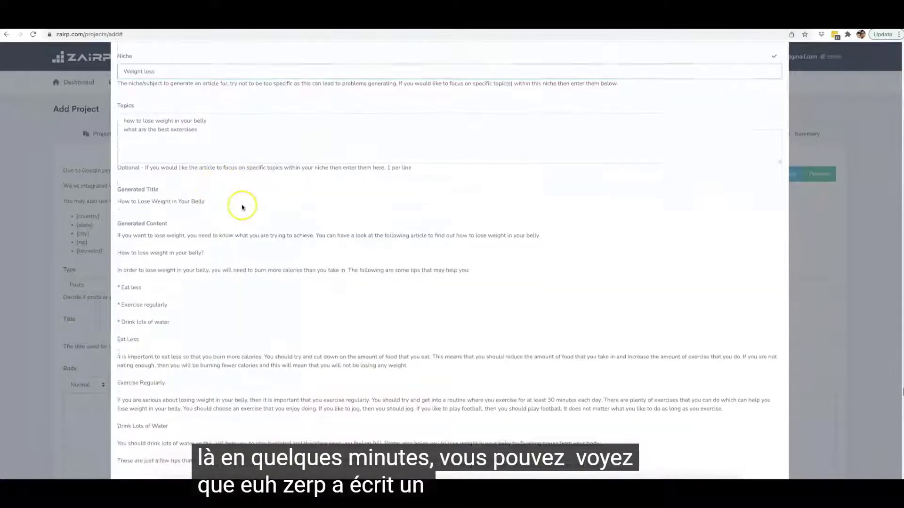
scroll(155, 199, "down", 1)
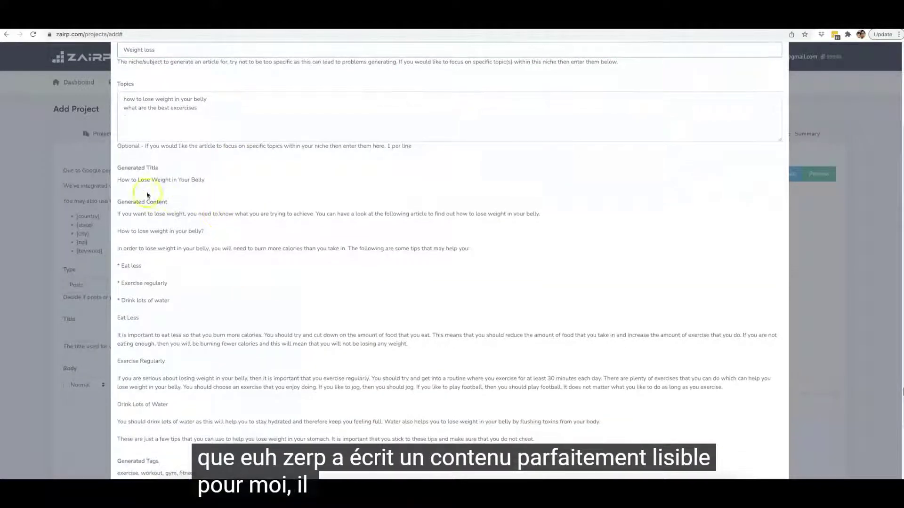
left_click_drag(118, 181, 144, 180)
left_click(205, 180)
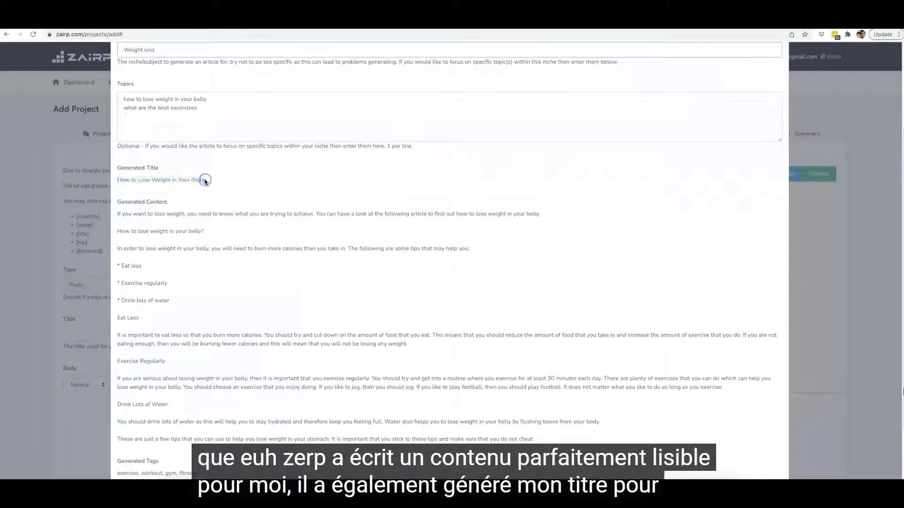
scroll(153, 207, "down", 1)
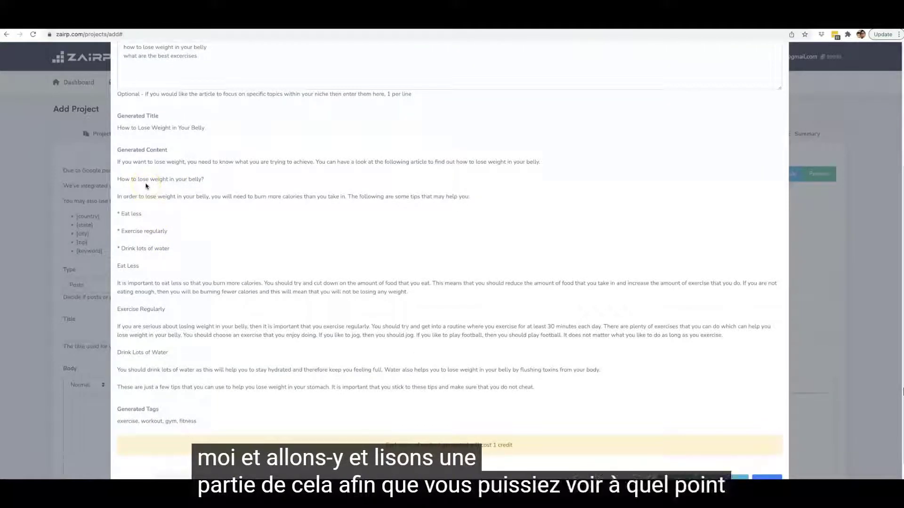
left_click(138, 175)
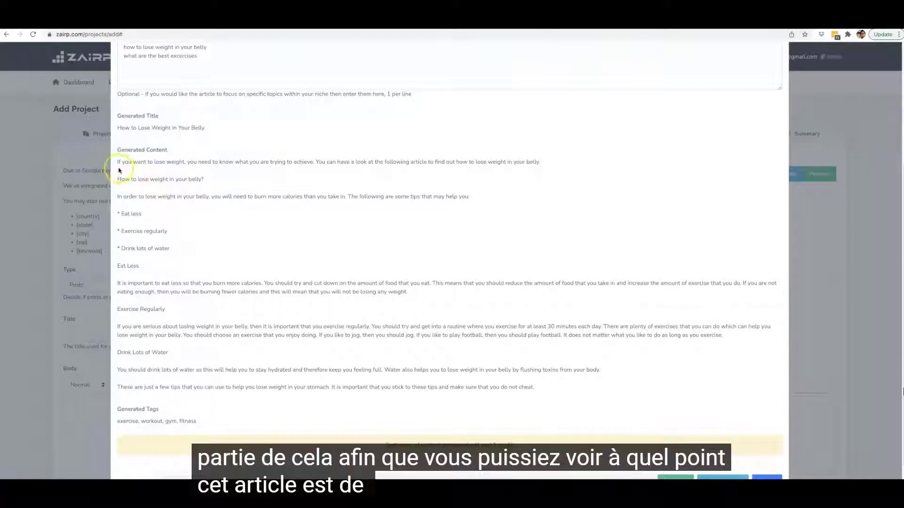
left_click_drag(117, 162, 175, 162)
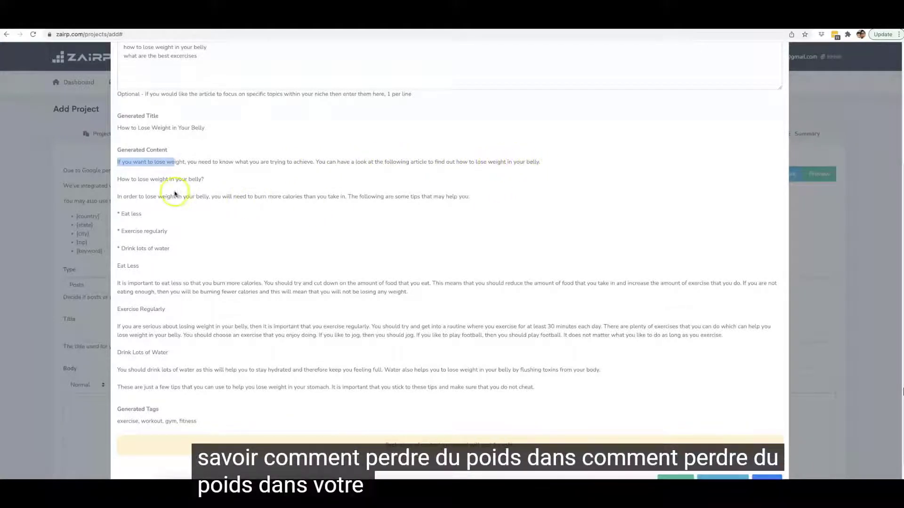
left_click_drag(118, 179, 204, 179)
left_click(205, 179)
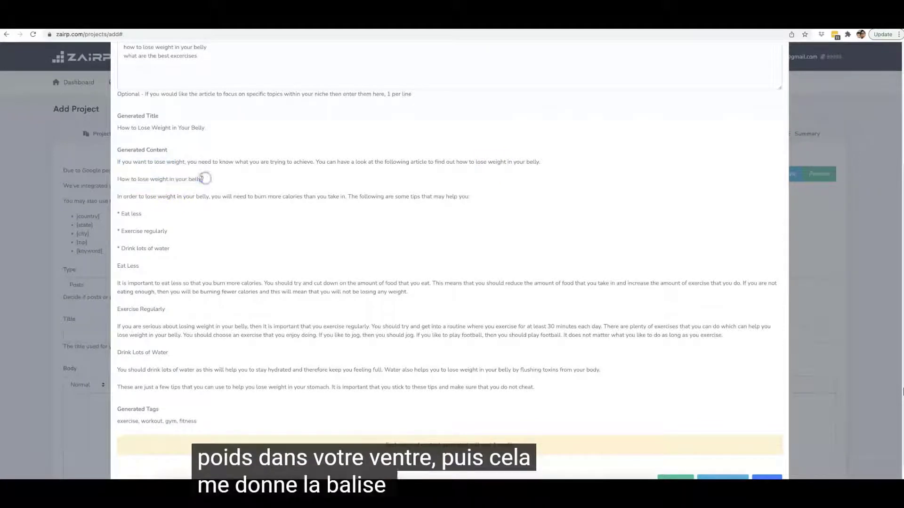
- Use the generated article to fill in the project's title, body and tags
scroll(638, 259, "down", 1)
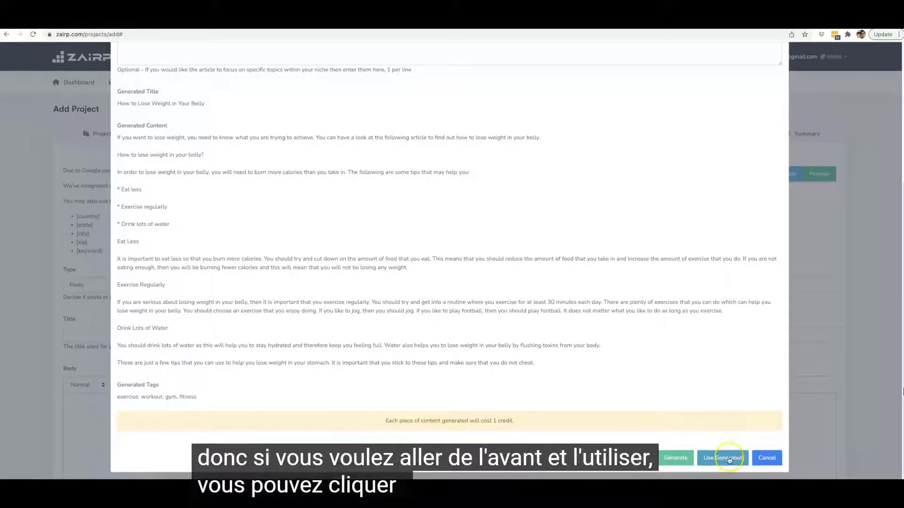
left_click(731, 458)
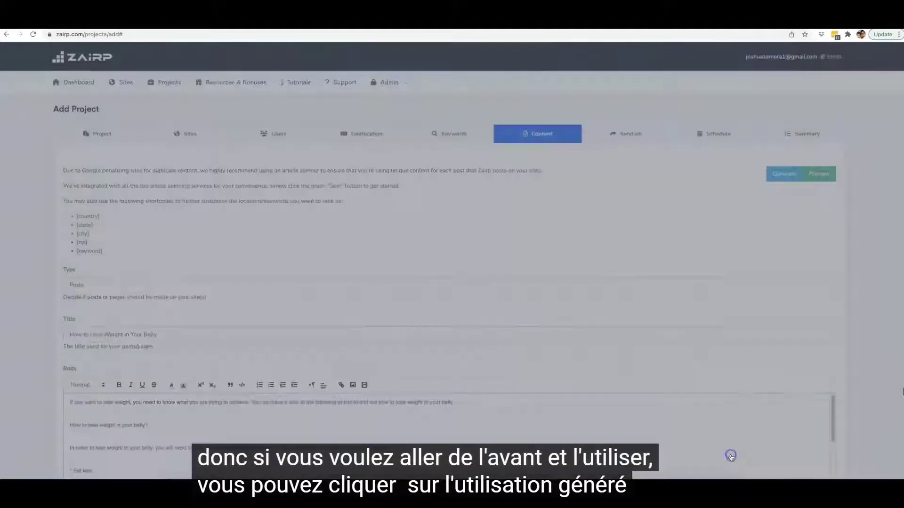
scroll(424, 279, "down", 3)
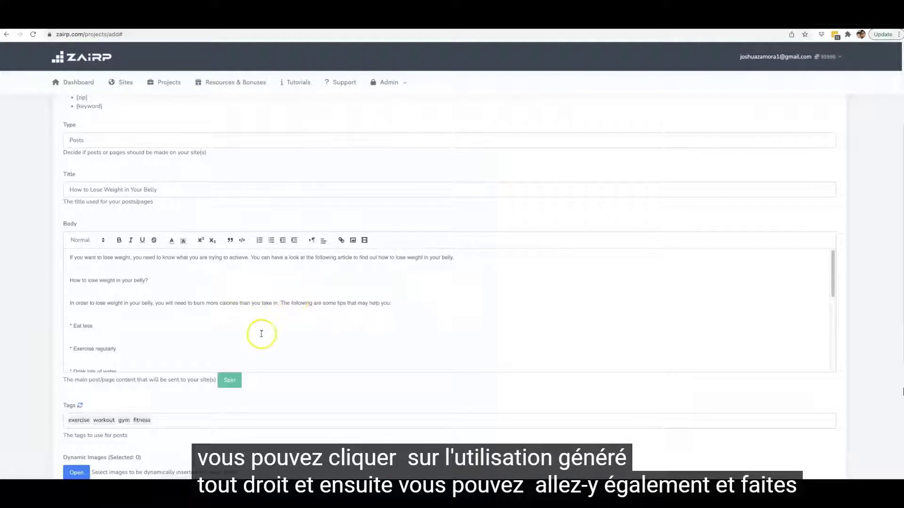
- Open the content spinner for the body text, review its spinning service and confidence settings, and close it without spinning
left_click(231, 382)
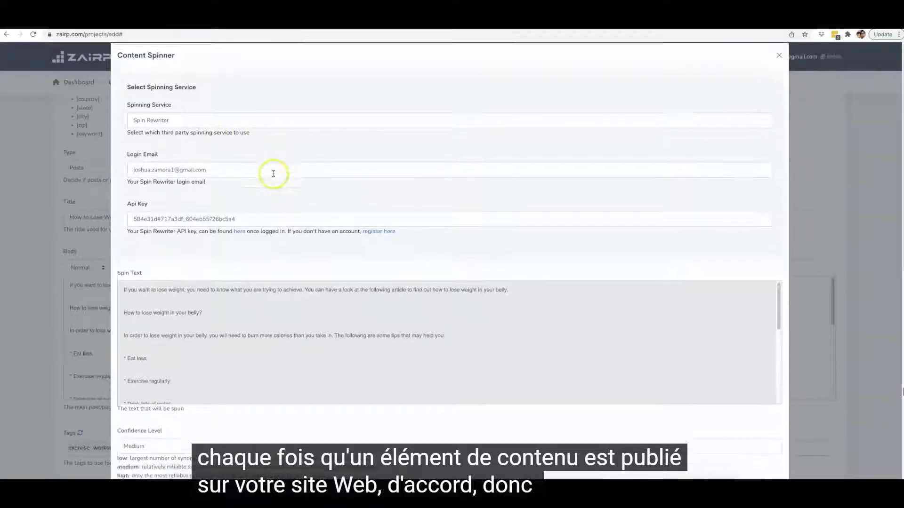
scroll(273, 174, "down", 4)
scroll(292, 172, "up", 4)
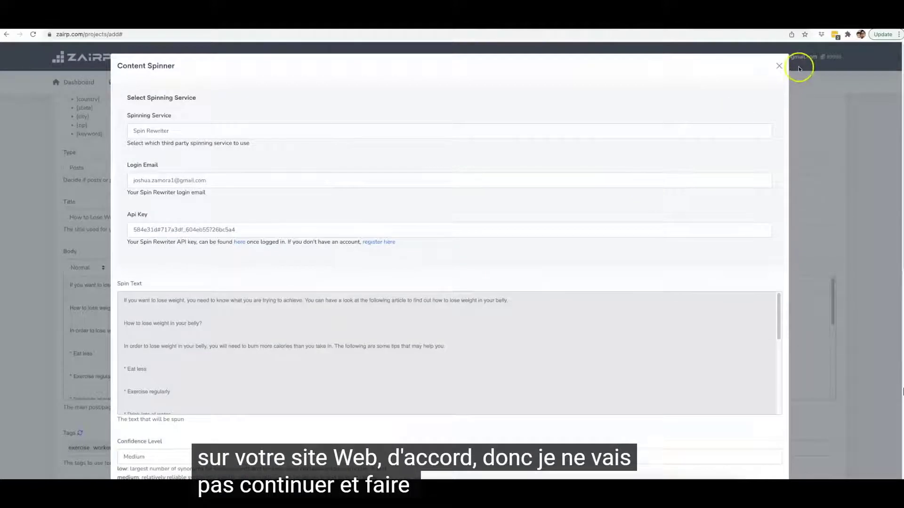
left_click(779, 65)
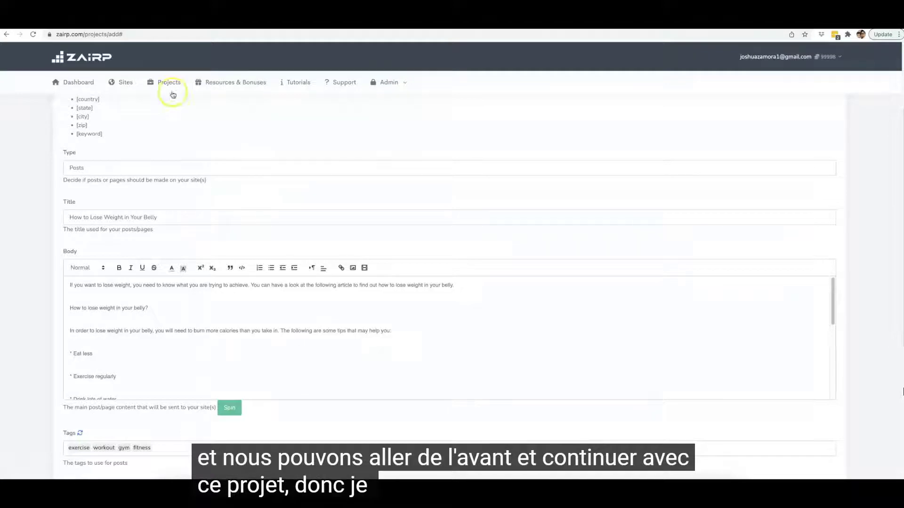
- Replace the whole body text with the copied spintax article about drones and drone repair
left_click(356, 353)
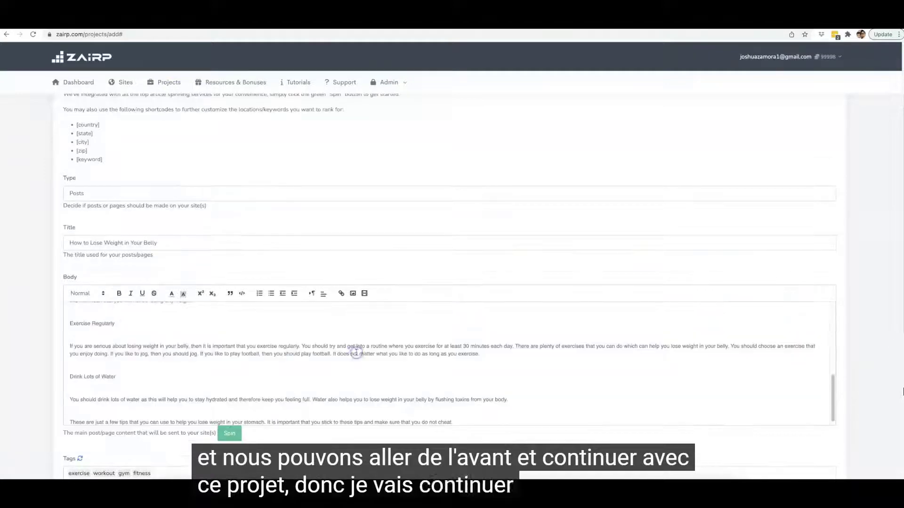
key("ctrl+a")
key("ctrl+v")
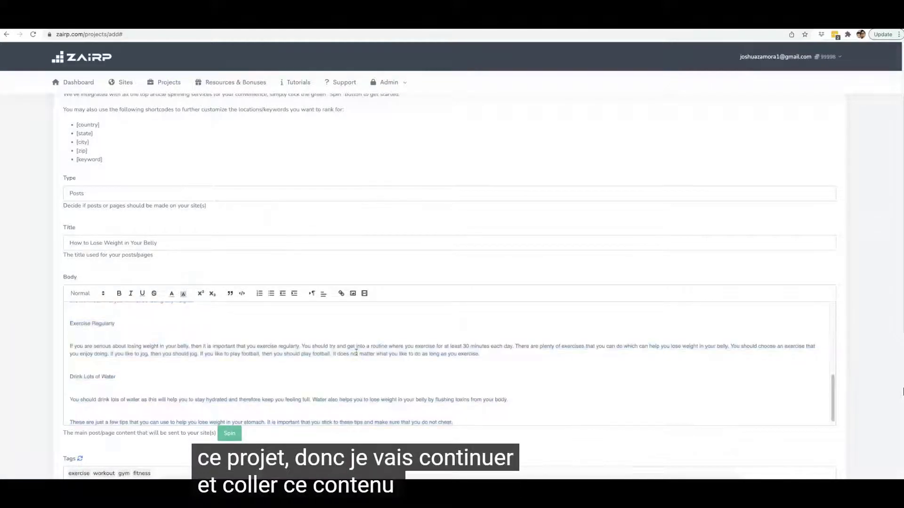
left_click(552, 264)
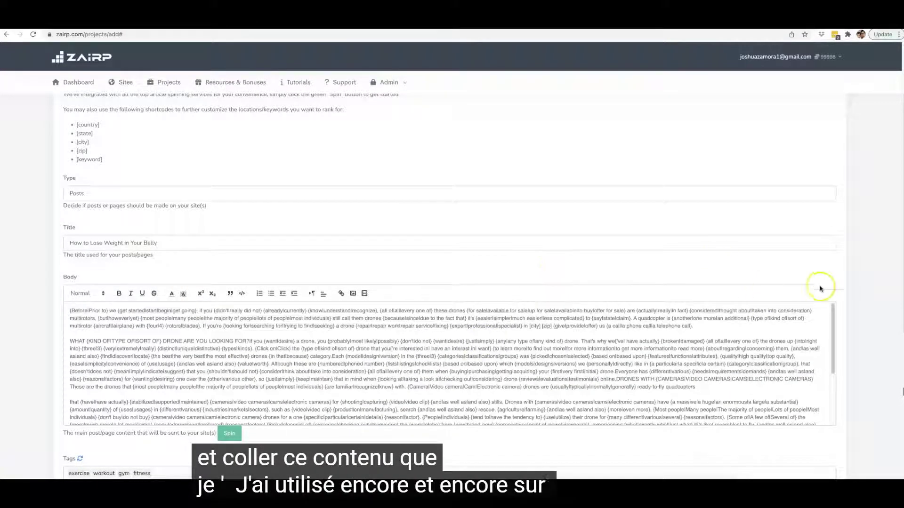
scroll(853, 262, "down", 3)
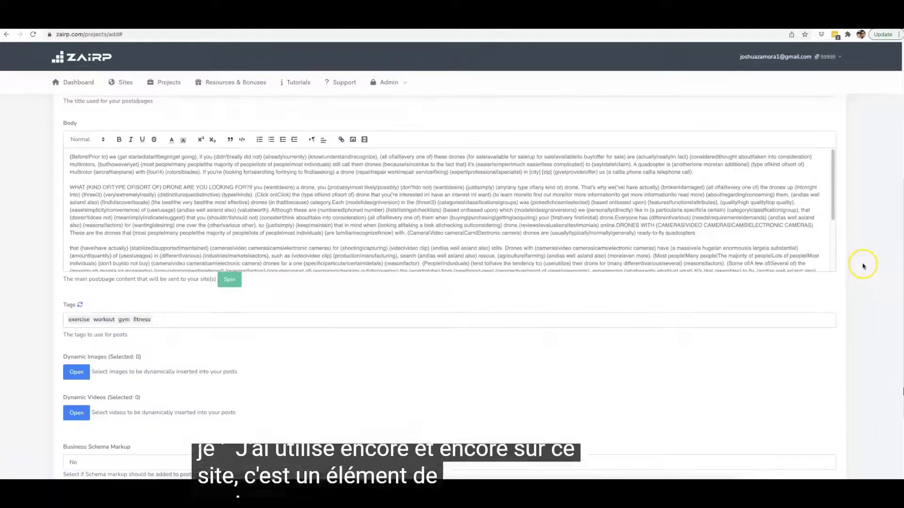
scroll(864, 263, "down", 3)
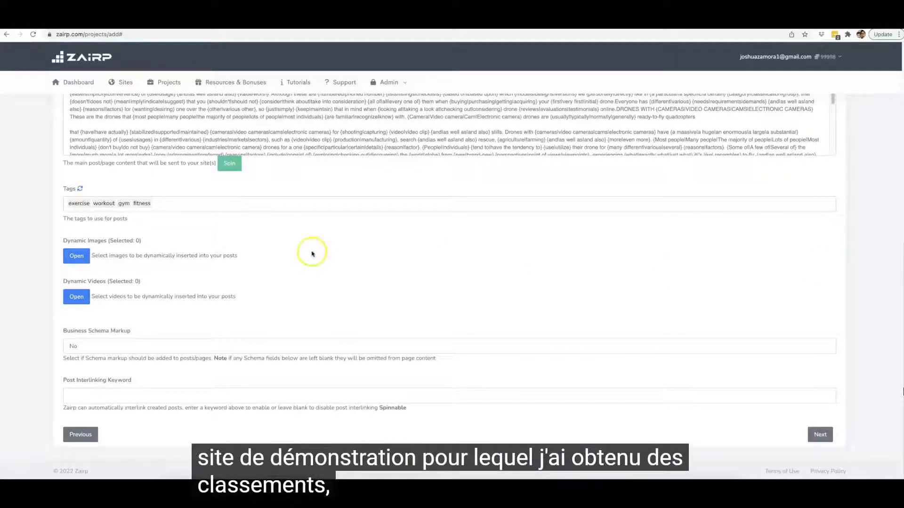
- Remove the tags "fitness", "gym", "workout" and "exercise" from the project's content
scroll(344, 250, "up", 3)
scroll(150, 346, "down", 1)
left_click(151, 343)
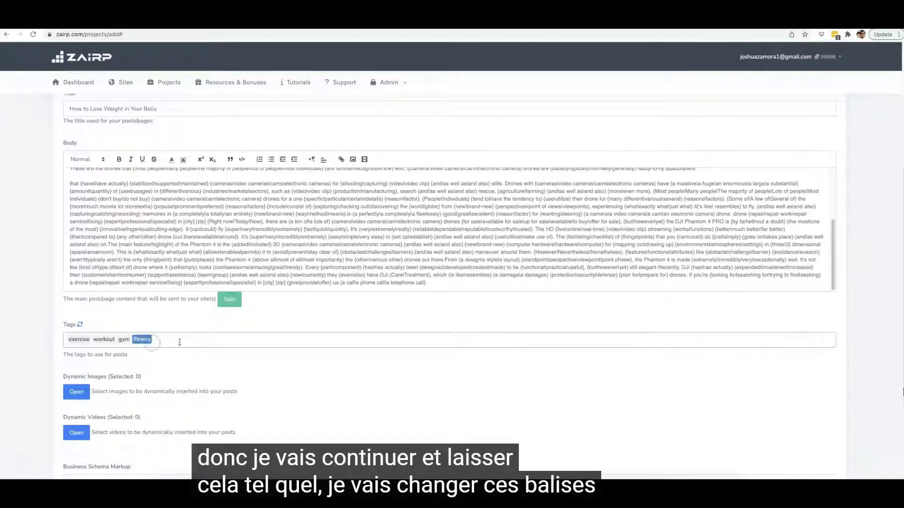
key("BackSpace")
key("BackSpace")
key("BackSpace")
key("BackSpace")
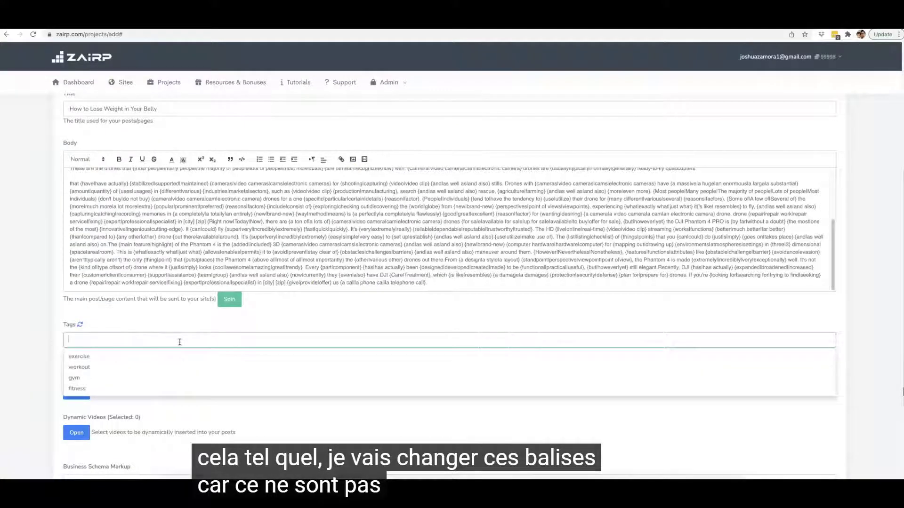
- Add the tags "drone repair", "drone repair exprt" and "drone repair experts" to the project's content
type("drone repair")
key("Return")
type("dr")
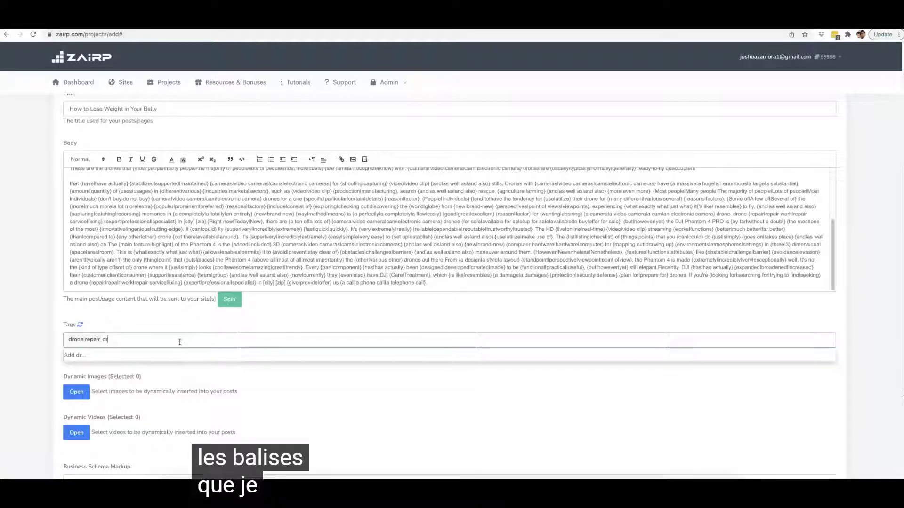
type("one repair expr")
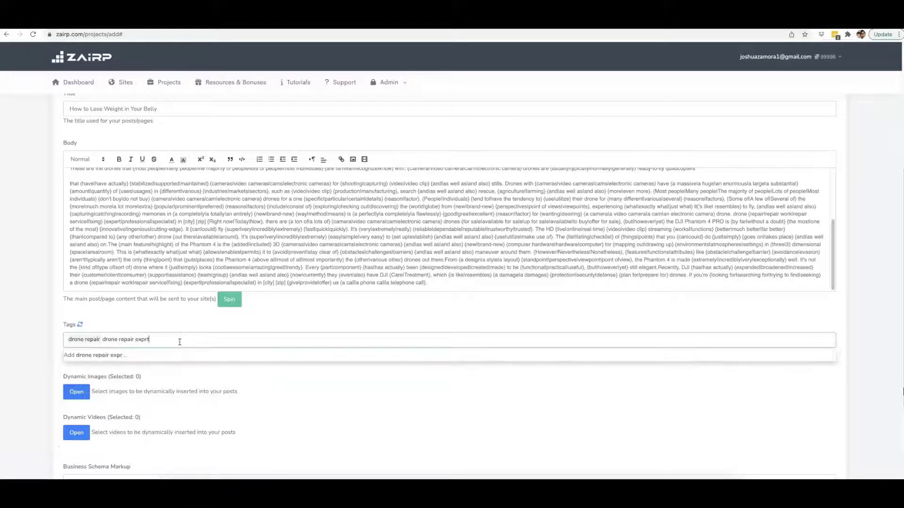
type("t")
key("Return")
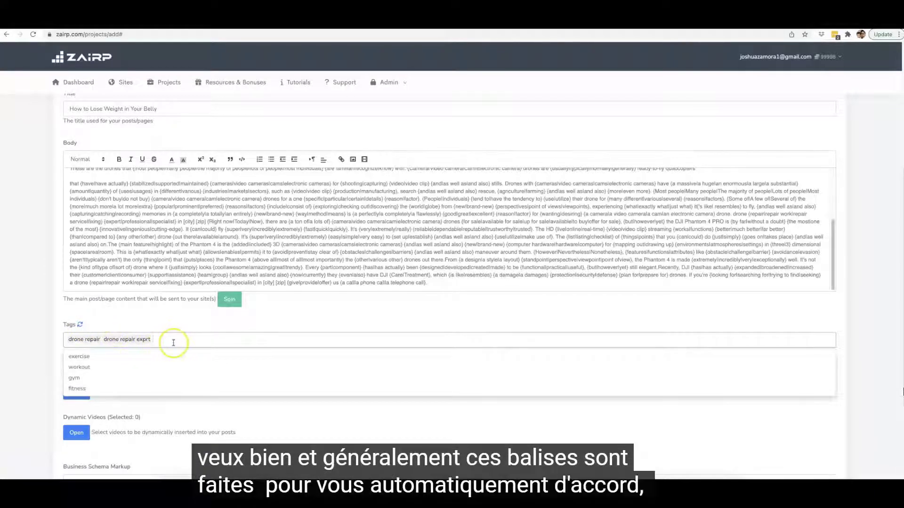
type("drone")
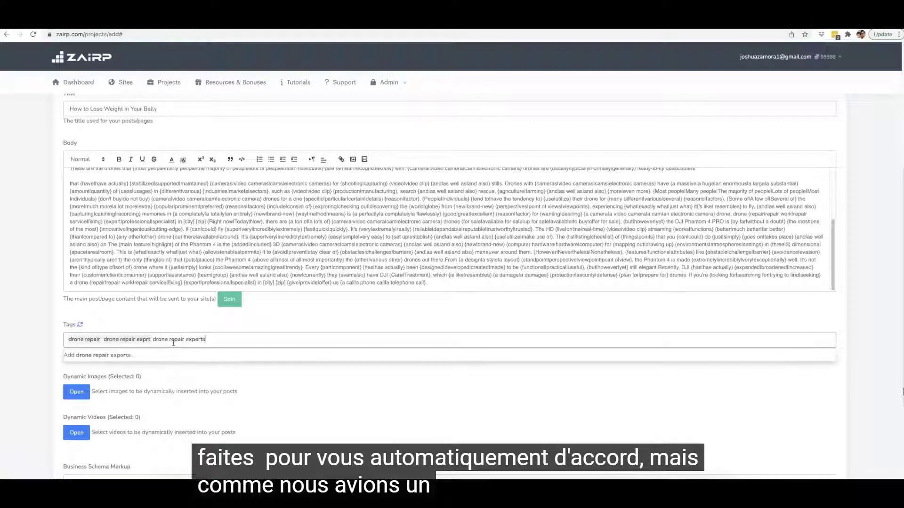
type(" repair experts")
key("Return")
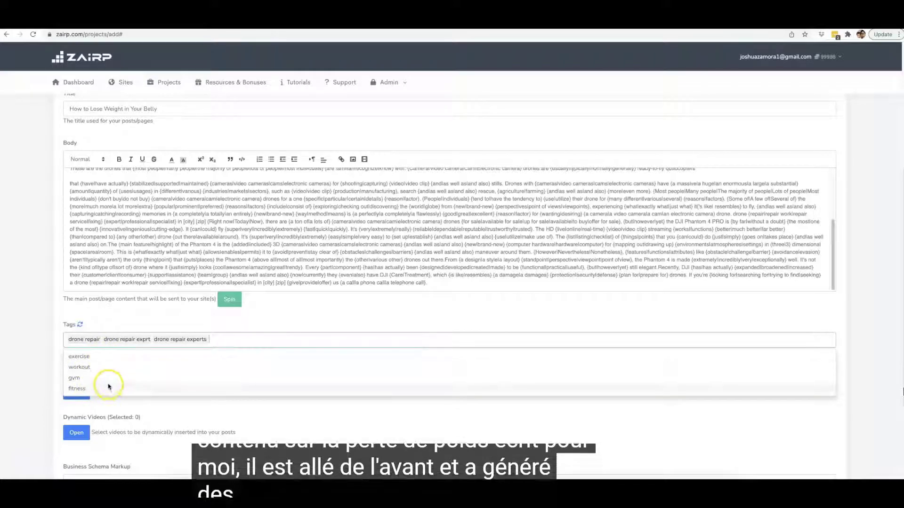
left_click(854, 315)
- Open the dynamic images selection and search the image library for "drone"
scroll(342, 408, "down", 3)
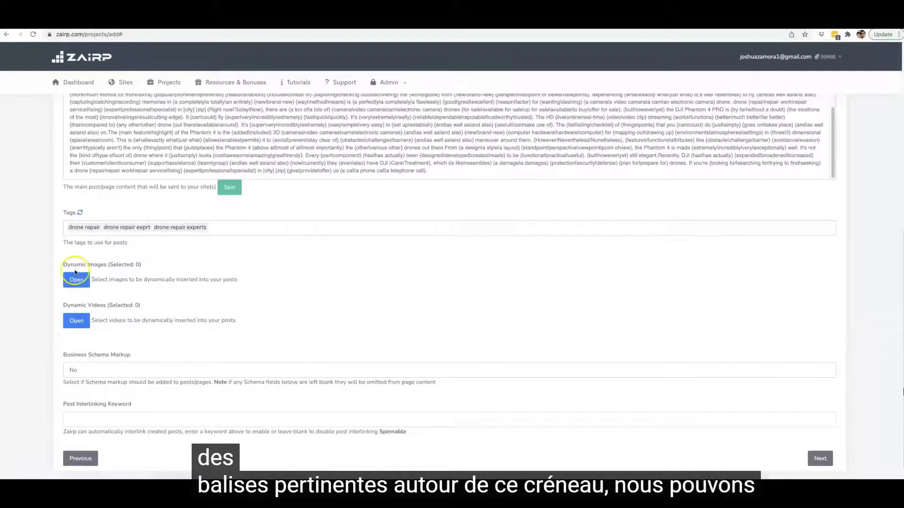
left_click(75, 283)
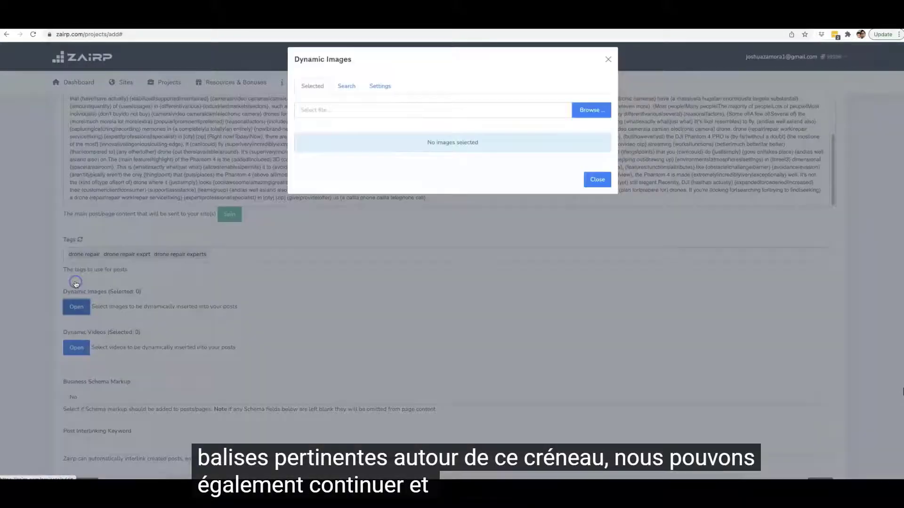
left_click(355, 98)
left_click(368, 114)
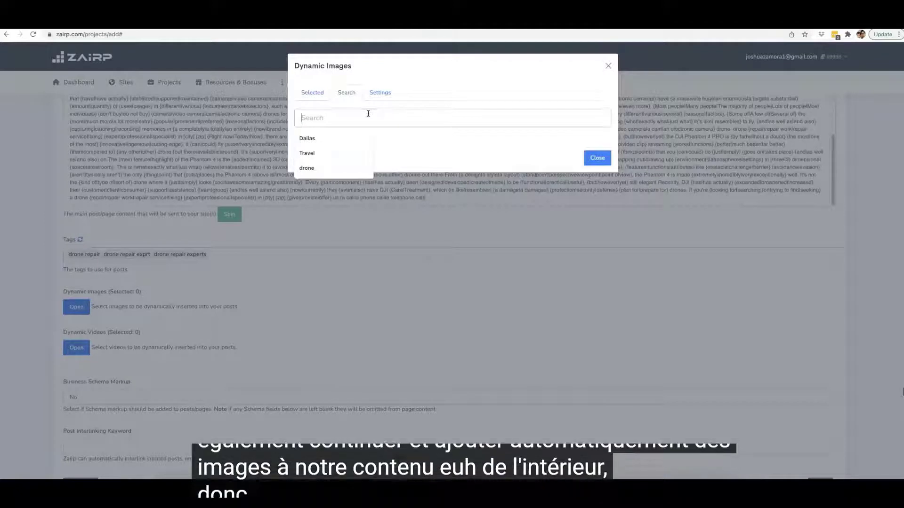
type("drone")
left_click(395, 135)
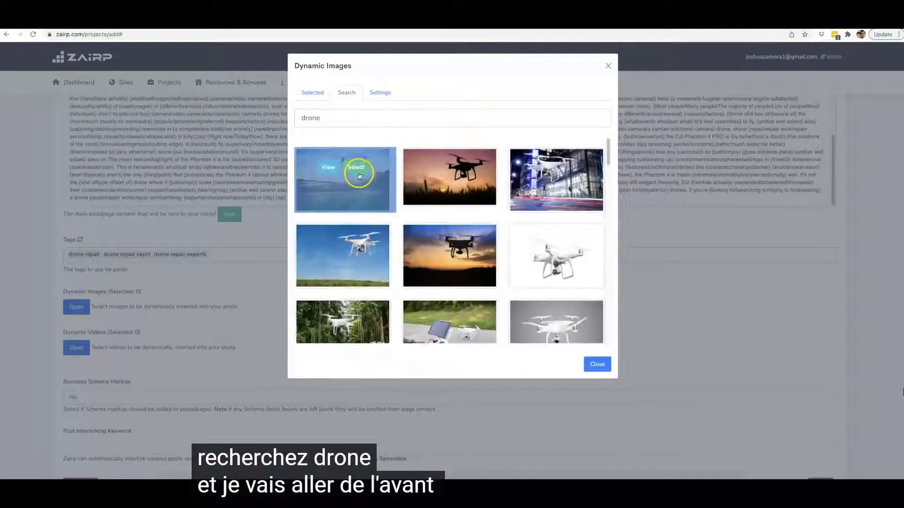
- Select 13 drone images from the search results for dynamic insertion into the posts, and close the image selection
left_click(357, 169)
left_click(455, 169)
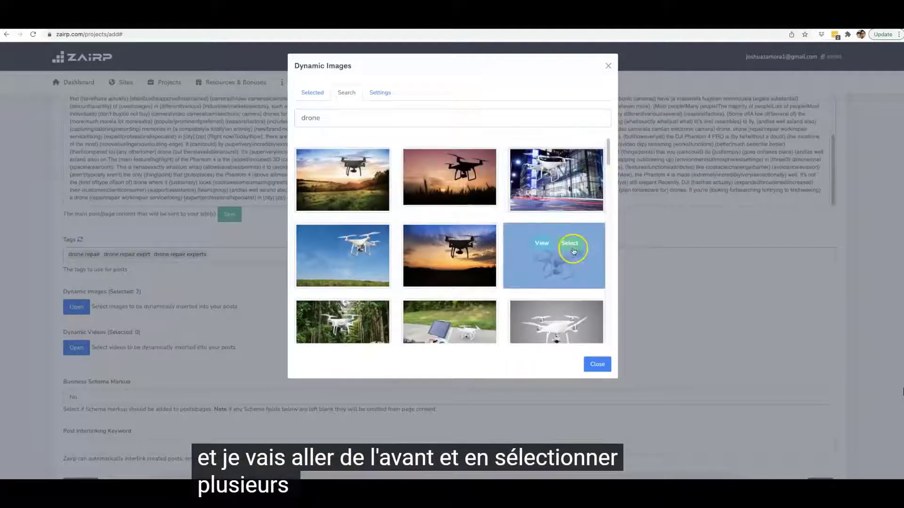
scroll(464, 256, "down", 2)
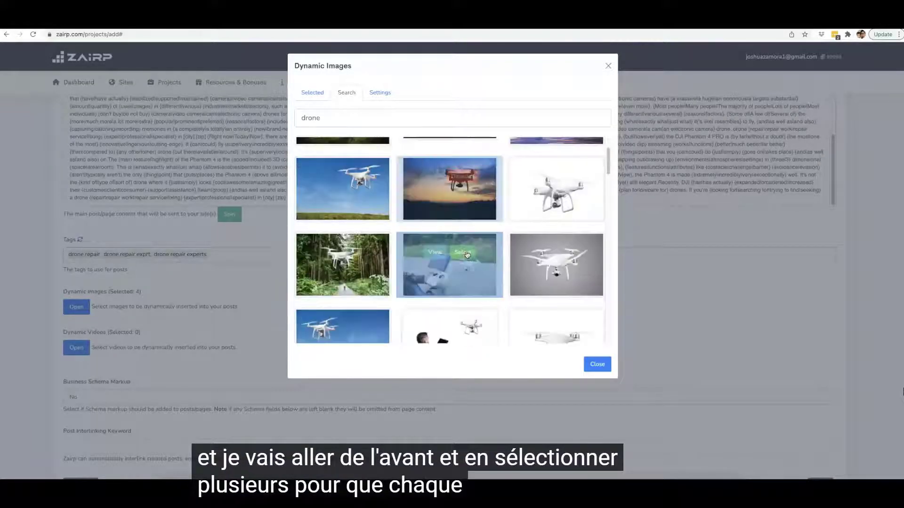
left_click(357, 252)
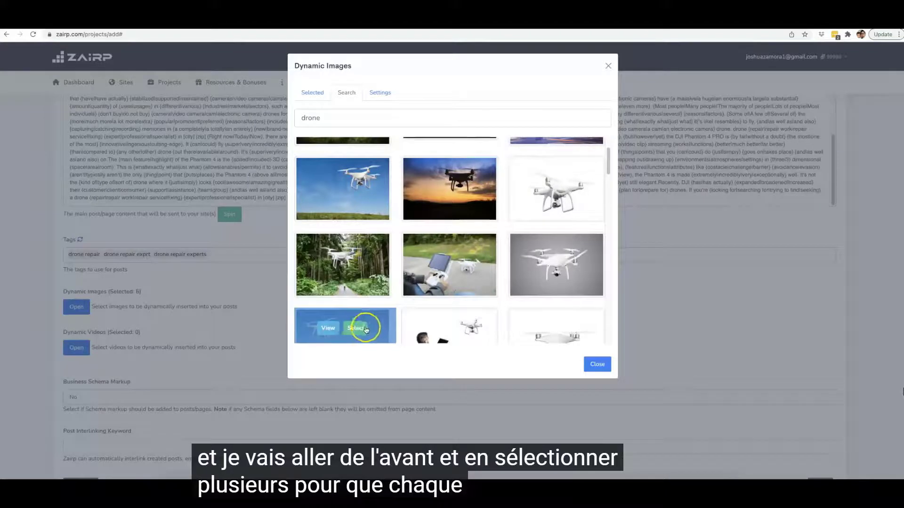
left_click(359, 324)
left_click(464, 327)
left_click(567, 330)
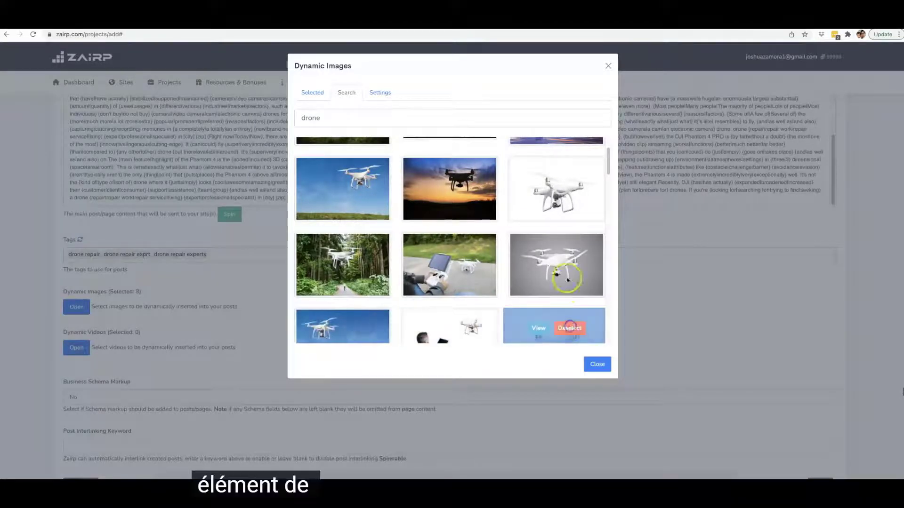
mouse_move(570, 265)
scroll(571, 257, "down", 5)
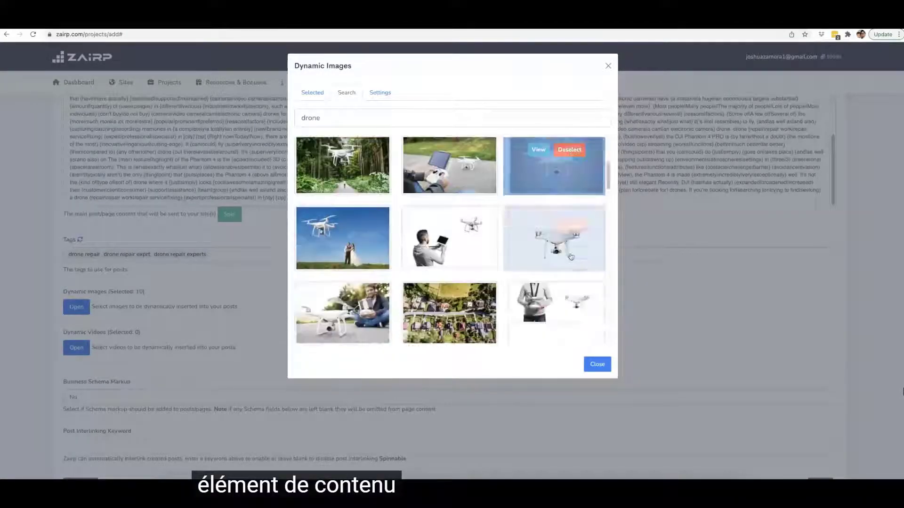
left_click(463, 206)
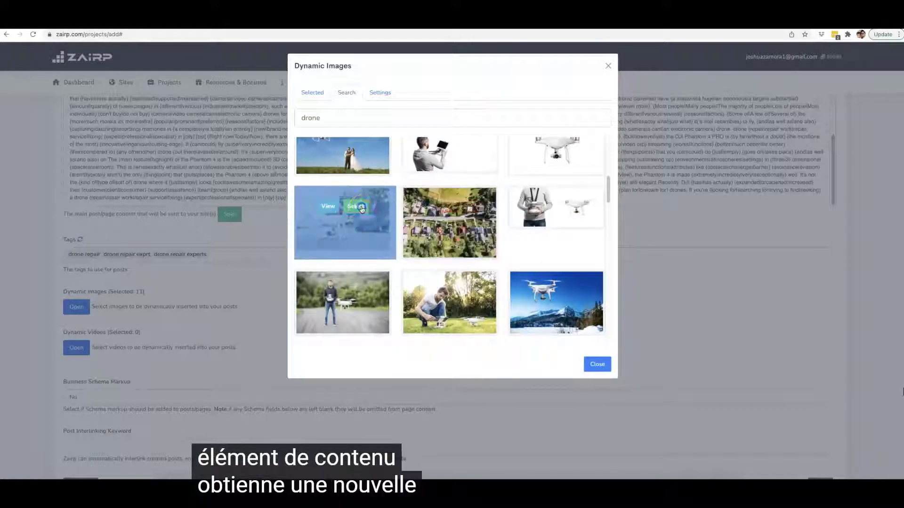
left_click(360, 290)
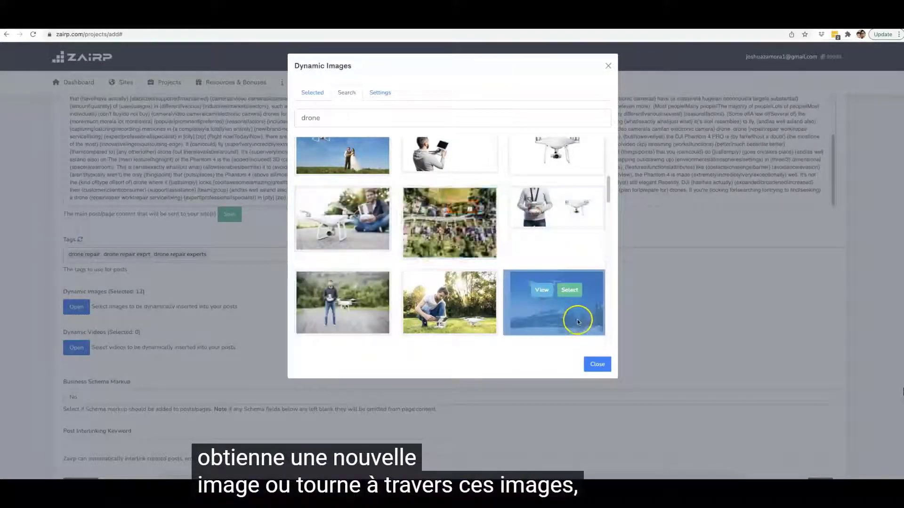
left_click(598, 366)
- Open the dynamic videos selection and search for "drone repair" videos
left_click(76, 348)
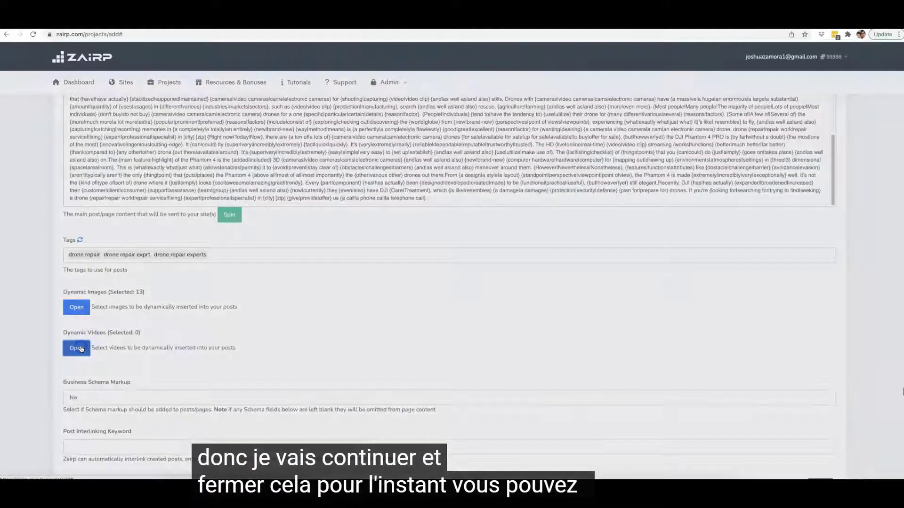
left_click(347, 92)
left_click(372, 118)
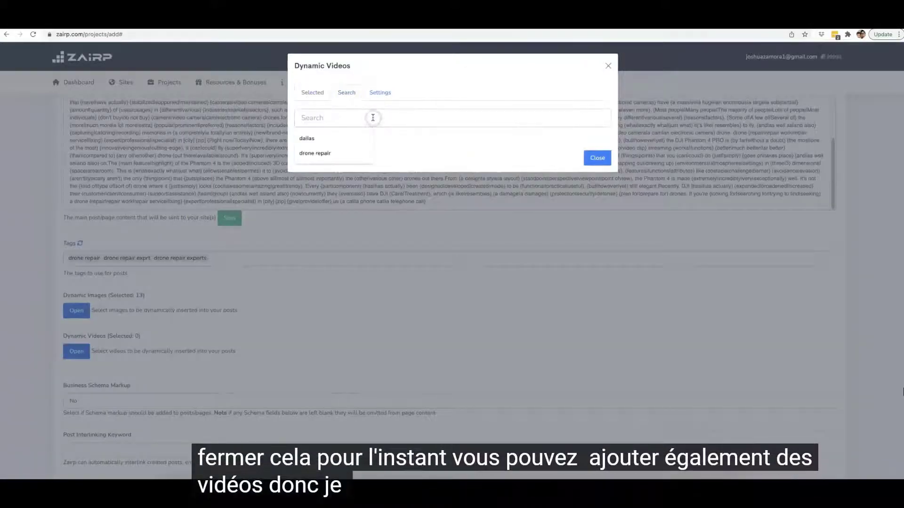
type("drone repair")
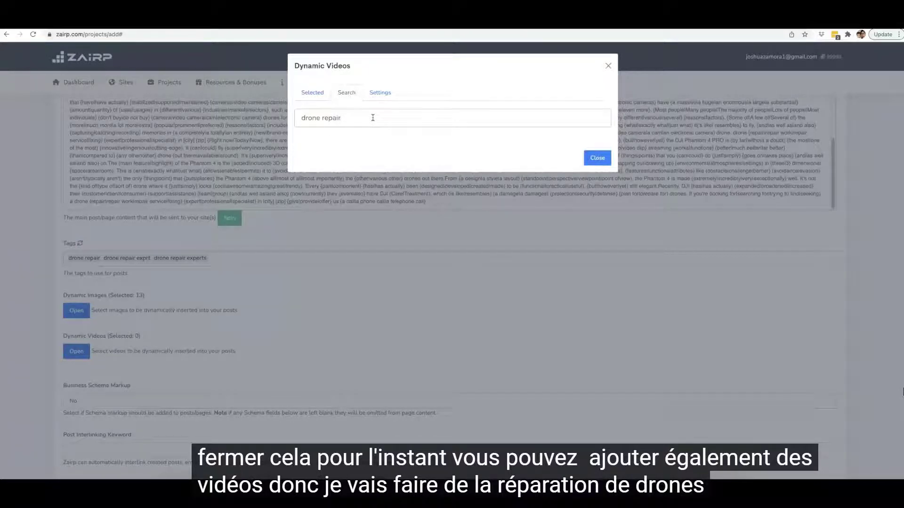
key("Return")
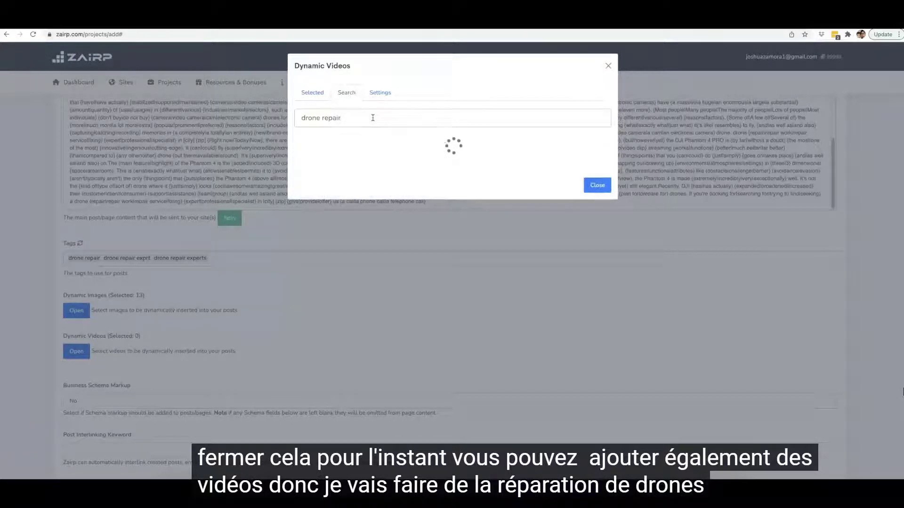
- Select 12 videos from the drone repair results, starting with the introduction to drone repair, and close the video selection
left_click(361, 173)
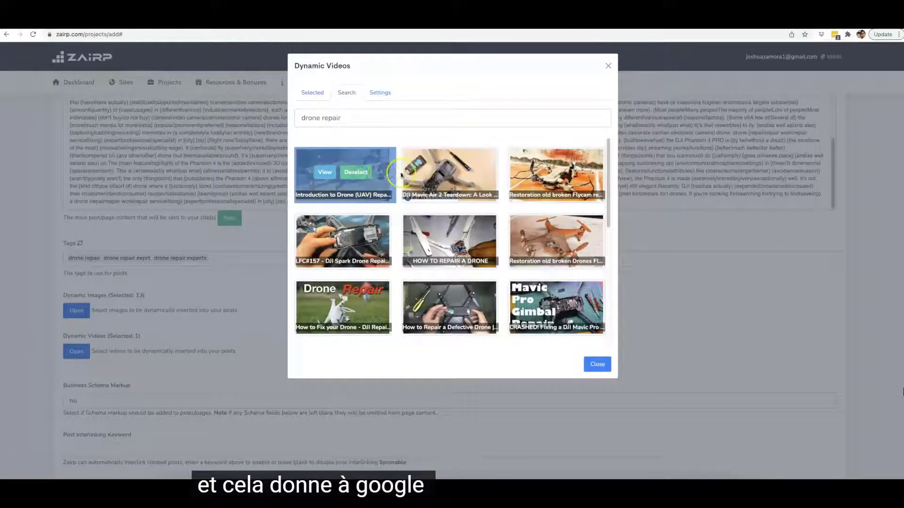
left_click(570, 172)
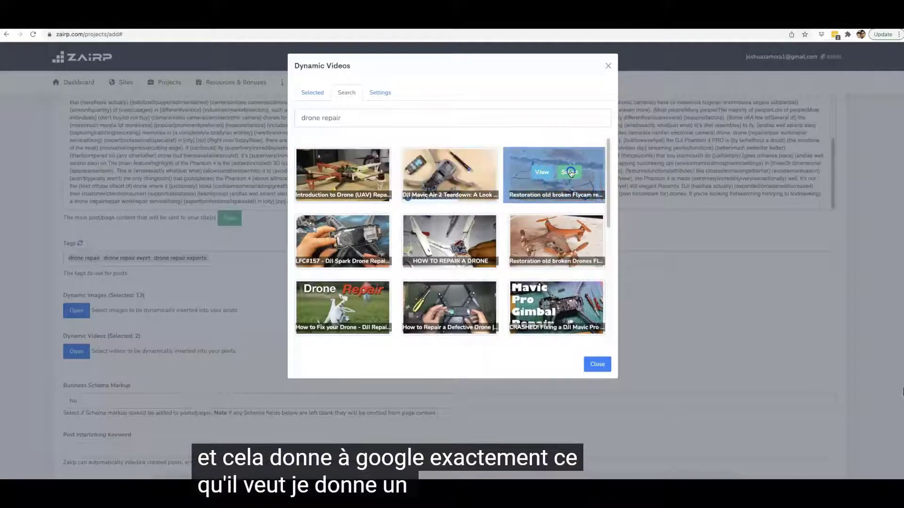
left_click(362, 240)
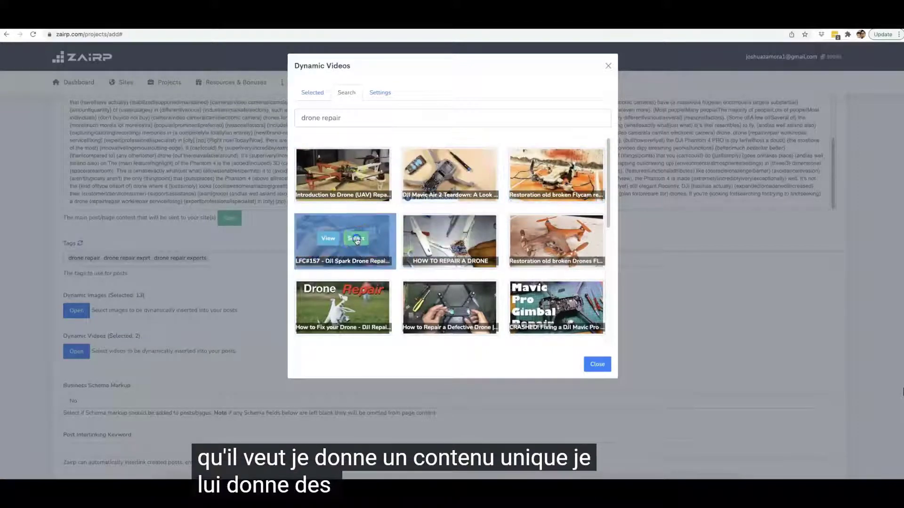
left_click(452, 239)
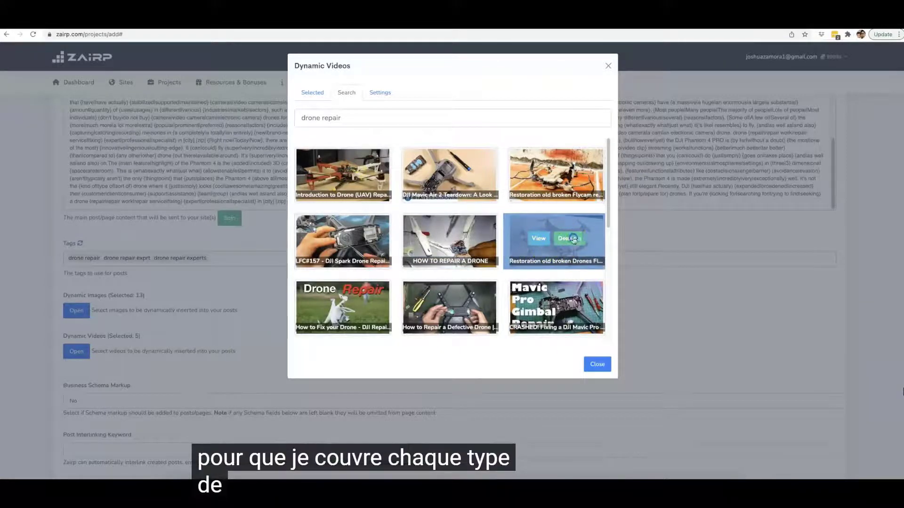
left_click(569, 238)
scroll(358, 296, "down", 1)
left_click(357, 292)
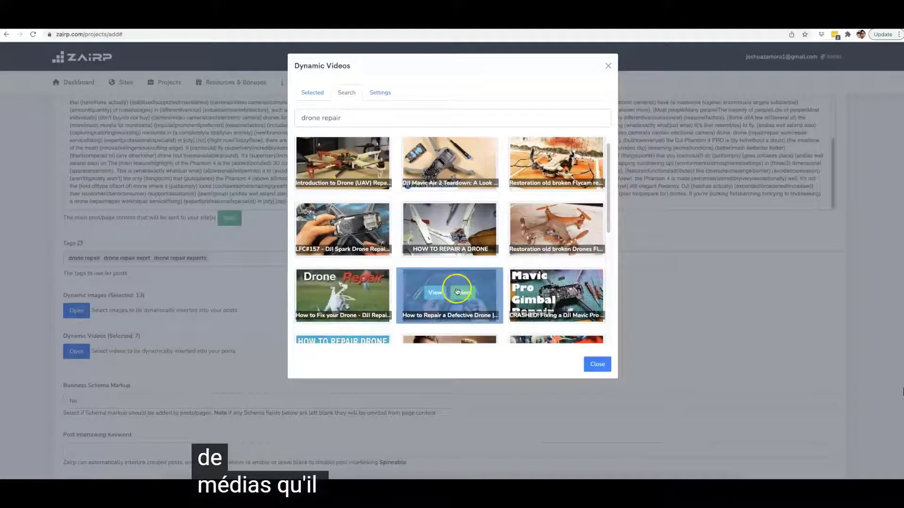
left_click(567, 293)
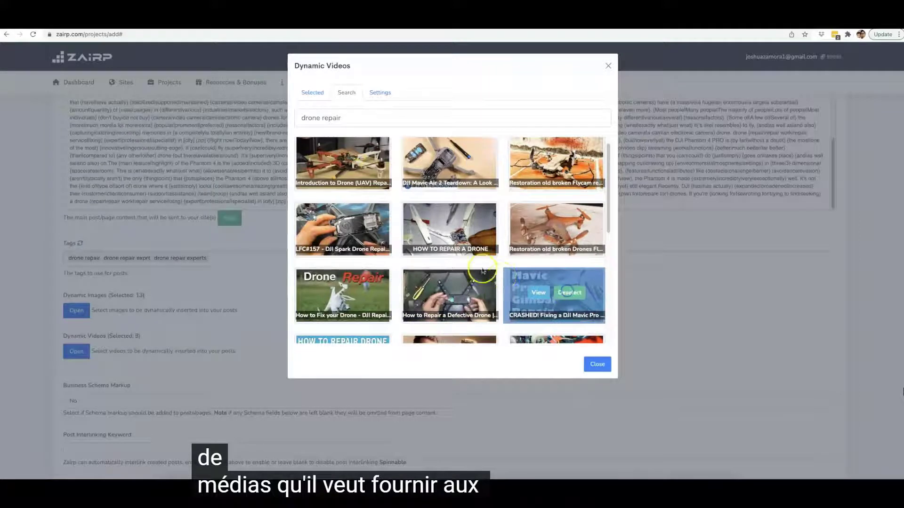
scroll(502, 279, "down", 3)
left_click(366, 267)
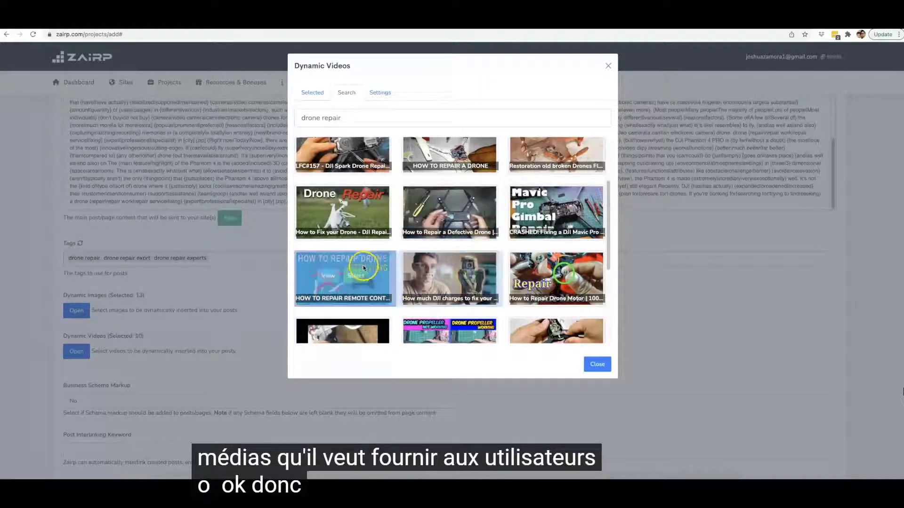
scroll(452, 254, "down", 2)
left_click(576, 217)
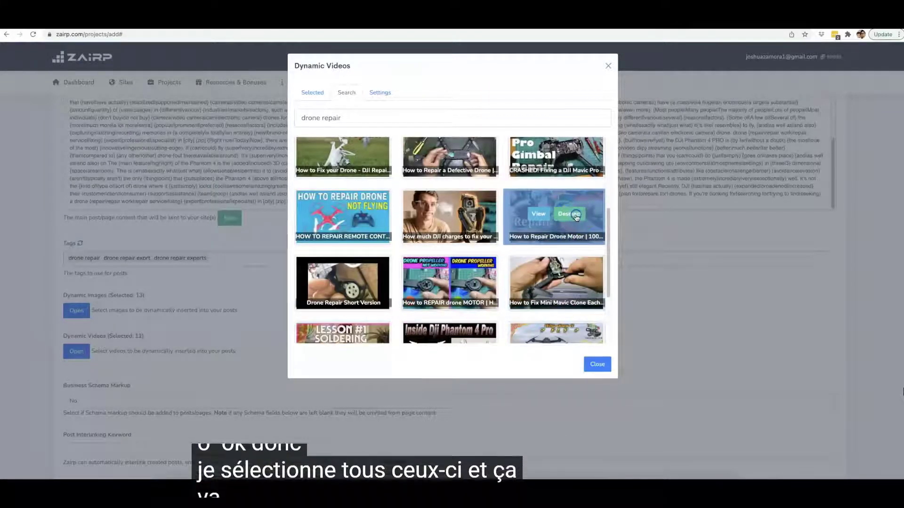
left_click(604, 365)
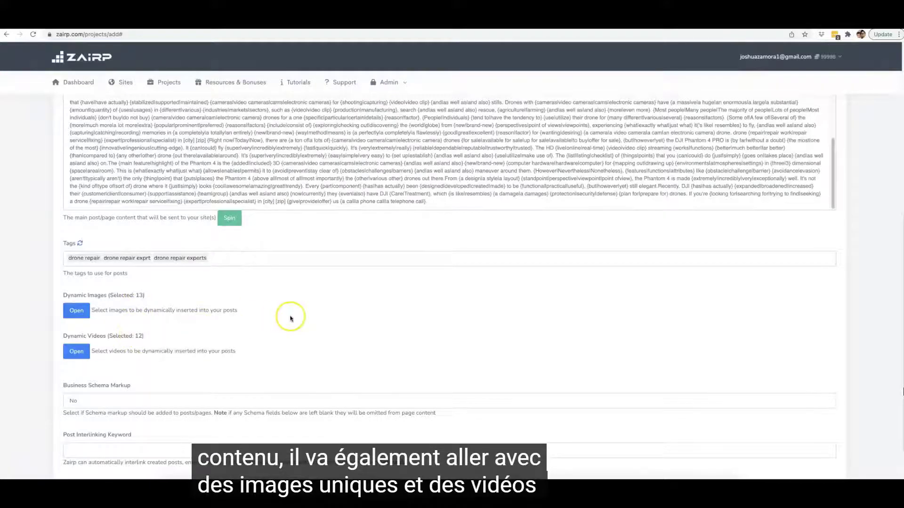
- Set Business Schema Markup to Yes and look through the business detail fields from name to country
scroll(264, 319, "down", 1)
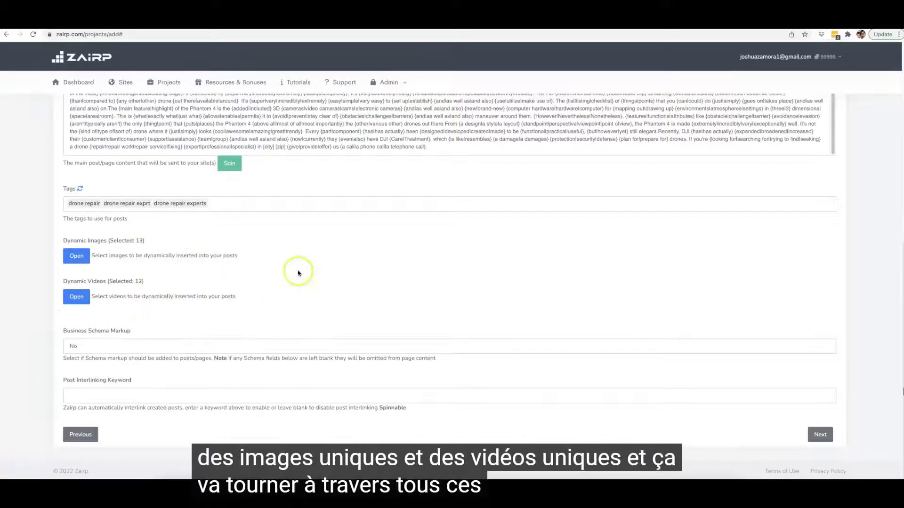
left_click(114, 345)
left_click(133, 337)
scroll(210, 323, "down", 3)
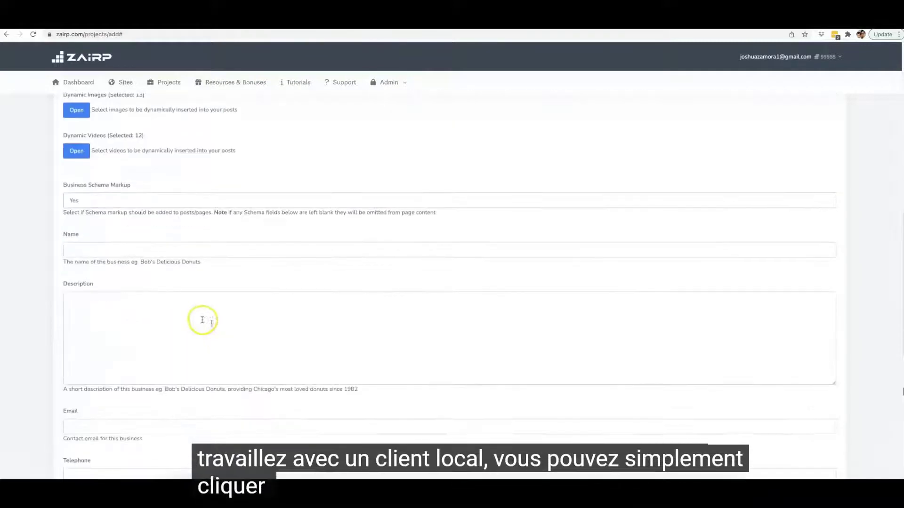
scroll(129, 248, "down", 1)
scroll(132, 250, "down", 7)
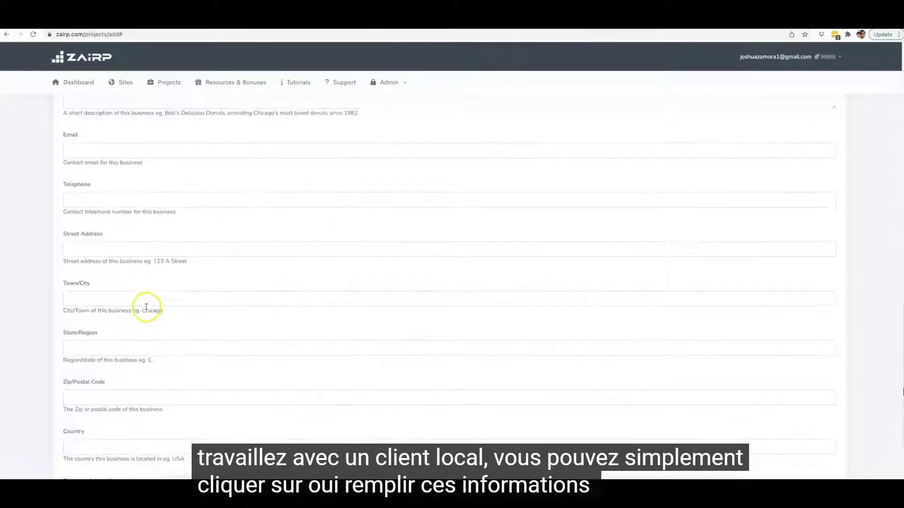
scroll(147, 309, "up", 2)
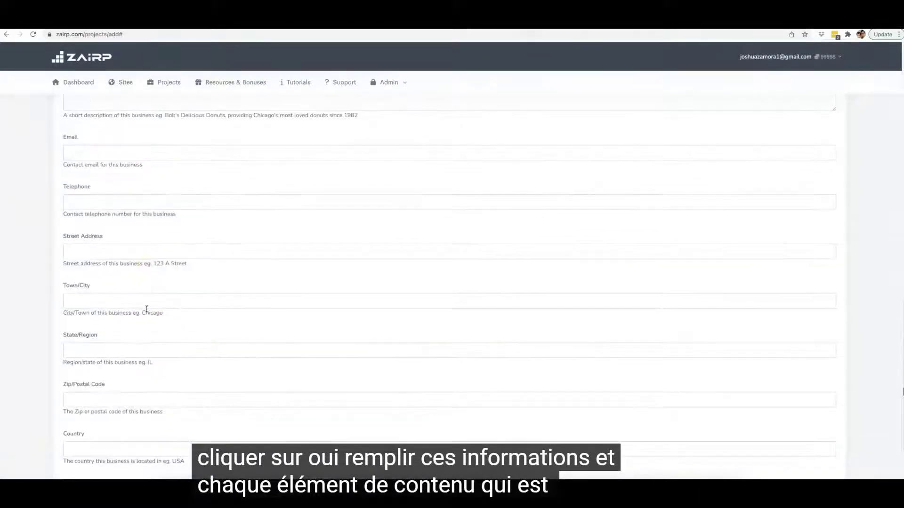
scroll(146, 309, "up", 5)
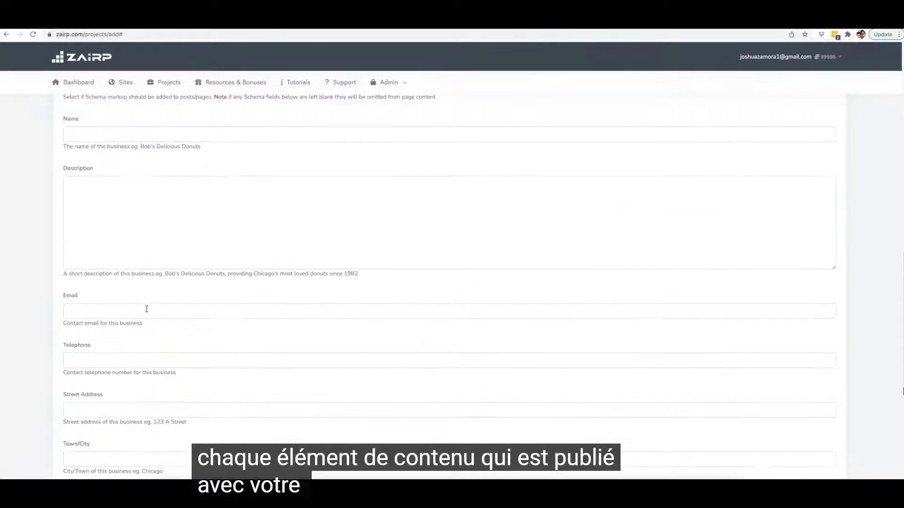
scroll(147, 309, "up", 3)
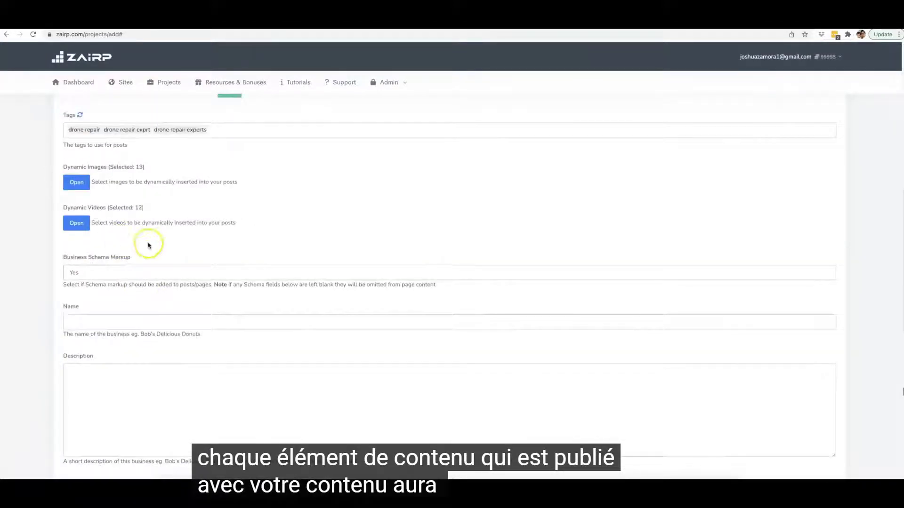
- Set Business Schema Markup to No and set the post interlinking keyword to "drone repair, drone, repair, specialist,"
left_click(109, 273)
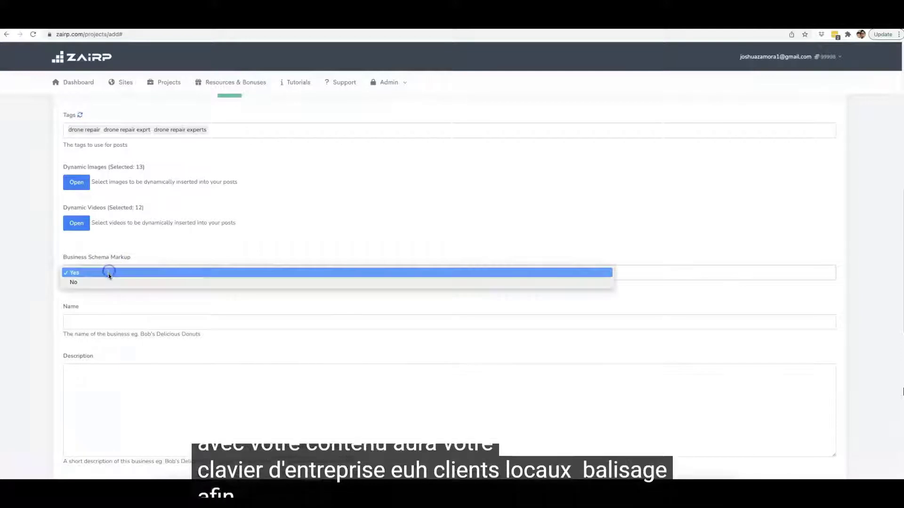
left_click(108, 282)
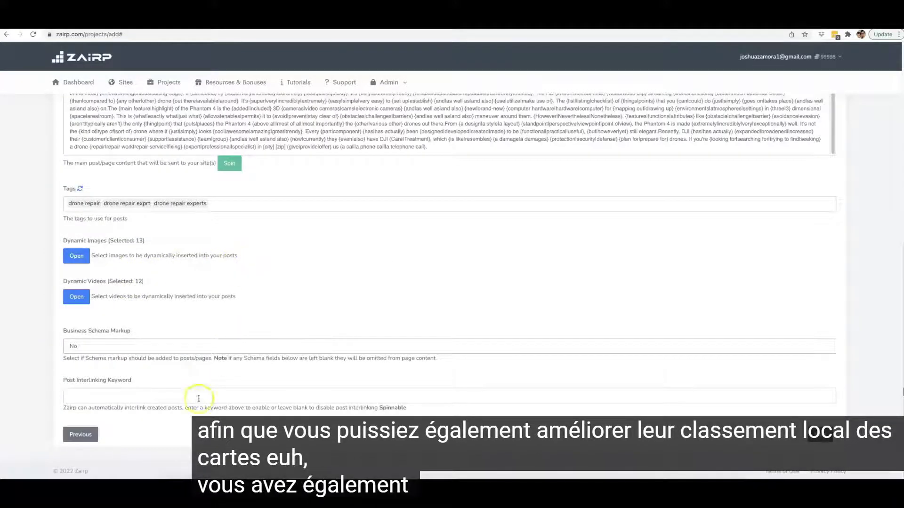
left_click(176, 402)
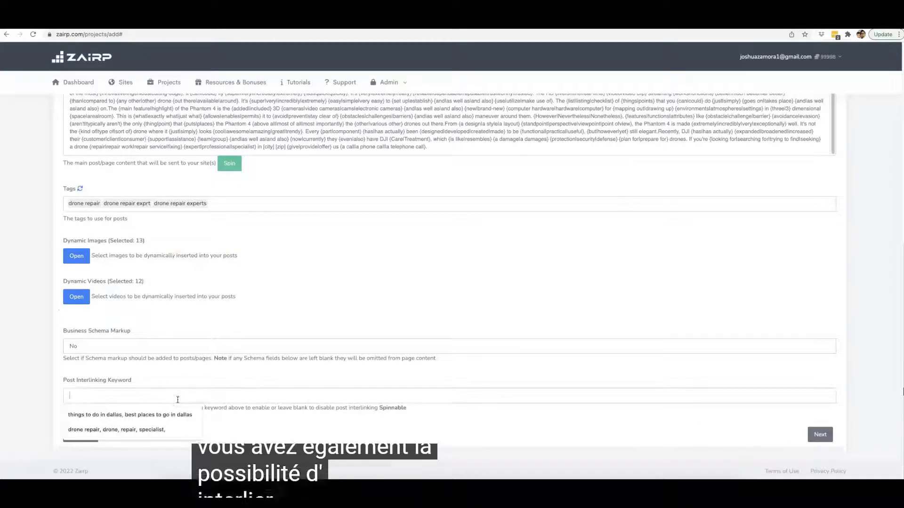
left_click(162, 429)
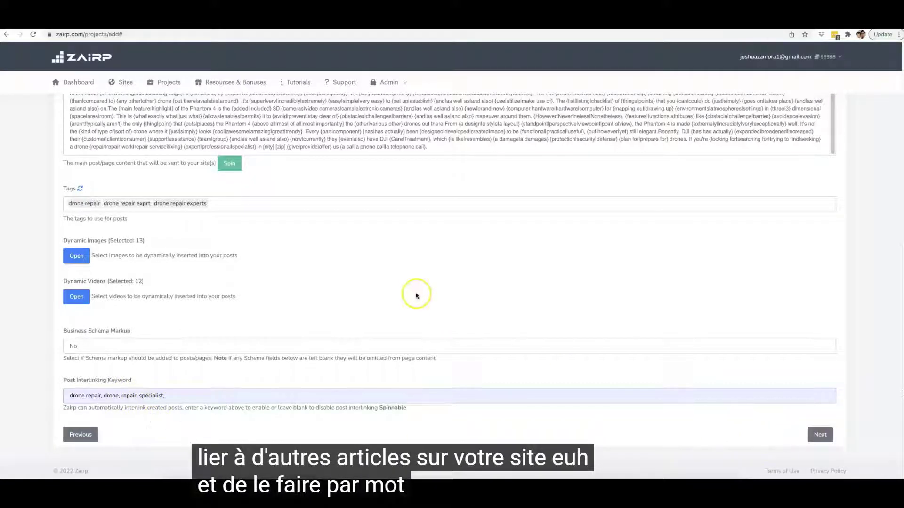
scroll(417, 295, "up", 8)
scroll(410, 192, "down", 8)
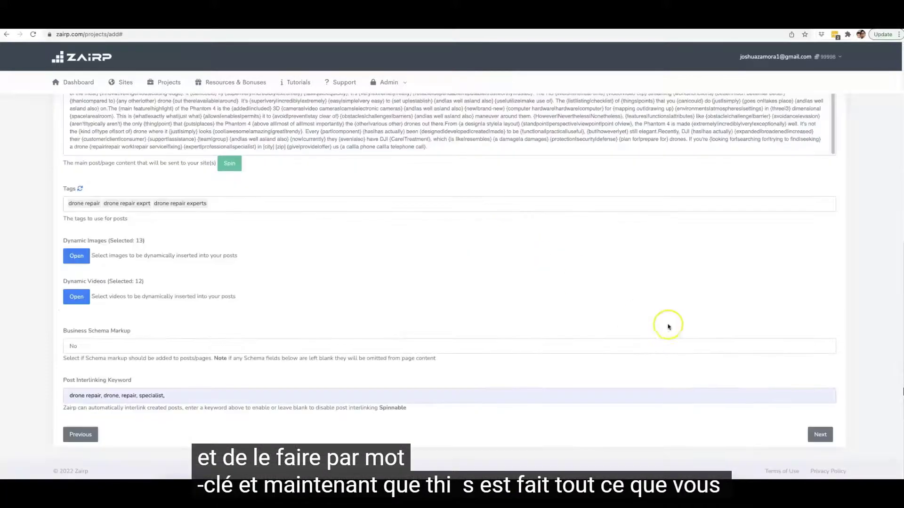
- Replace the post title with the shortcode title "[keyword] in [city] [zip]"
scroll(372, 270, "up", 6)
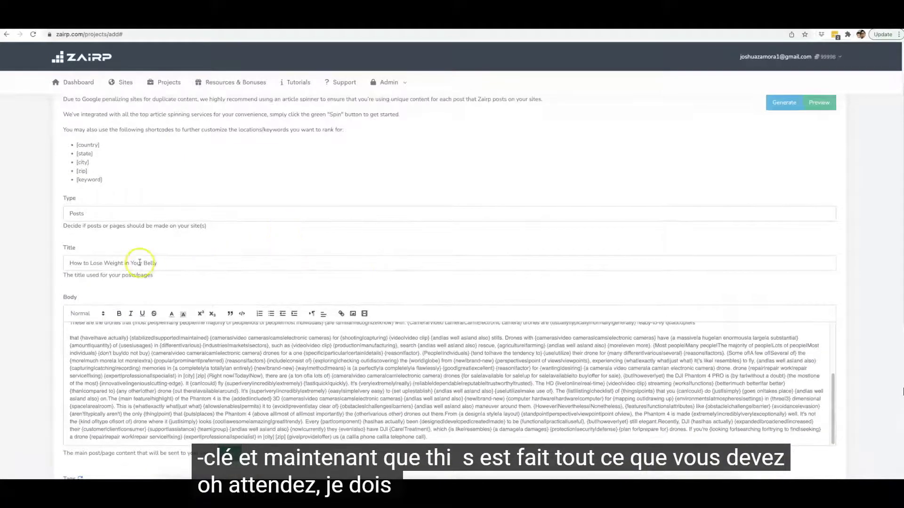
key("BackSpace")
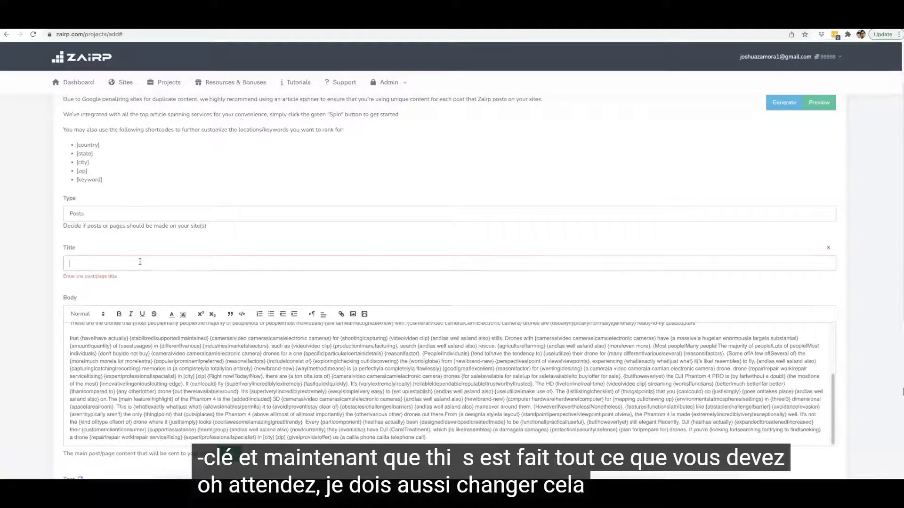
scroll(111, 173, "up", 1)
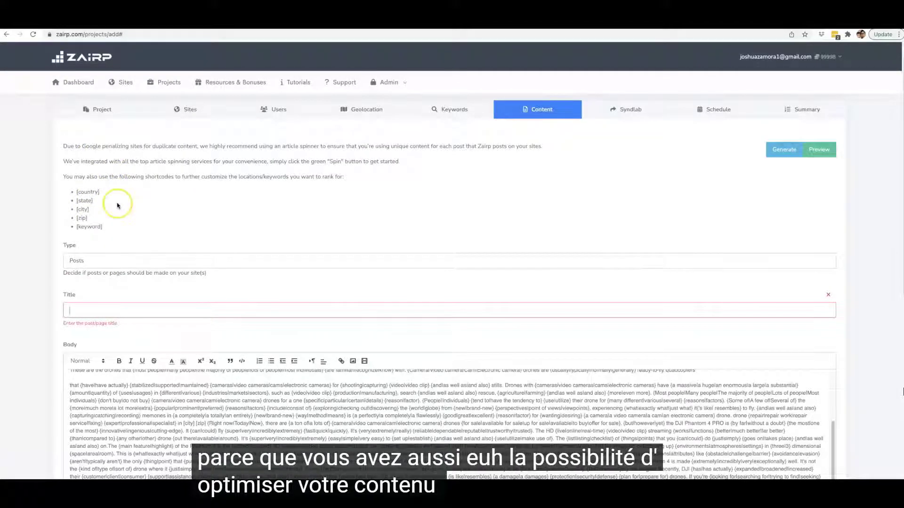
left_click(109, 311)
left_click_drag(103, 227, 75, 228)
key("ctrl+c")
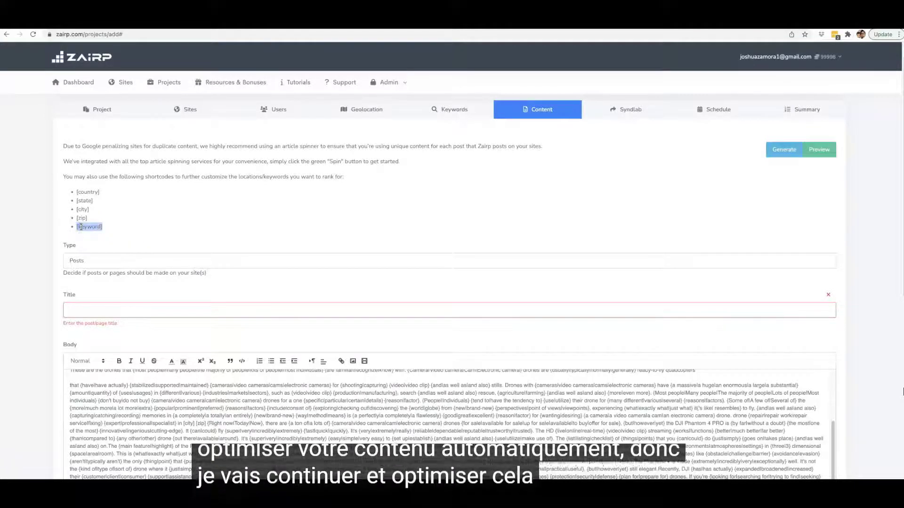
left_click(93, 308)
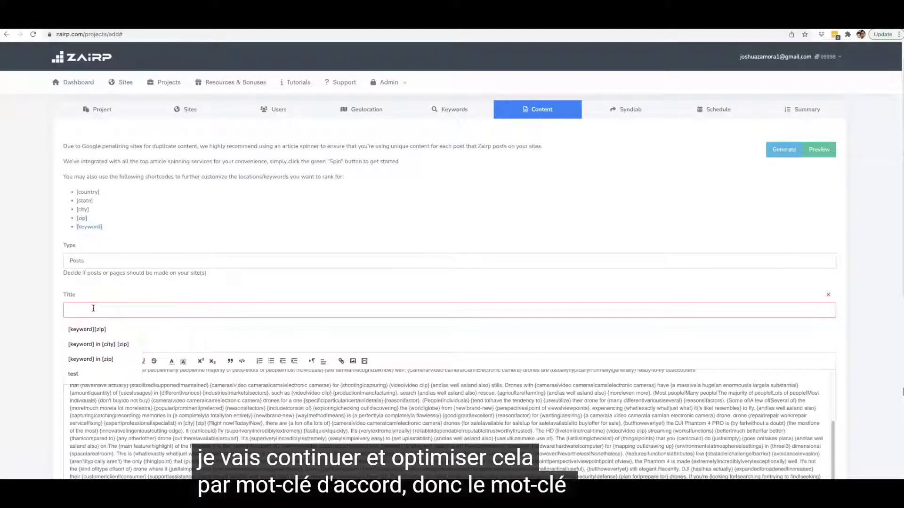
key("ctrl+v")
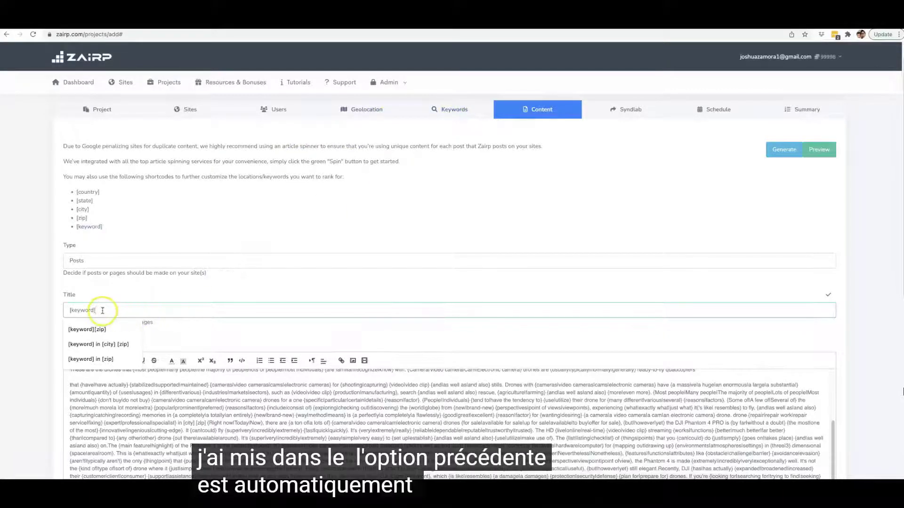
left_click(117, 346)
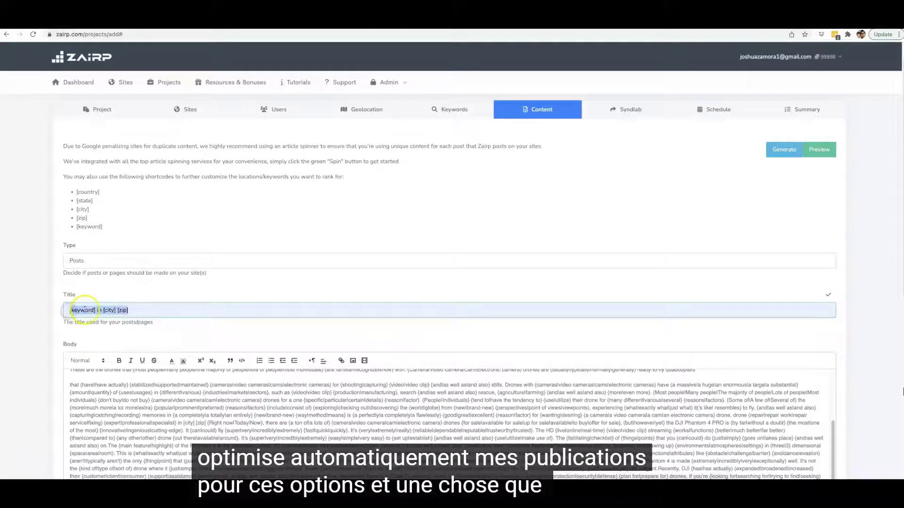
- Insert "[keyword] in [city] [zip]" at the end of the body text and at the end of its first paragraph
scroll(377, 264, "down", 4)
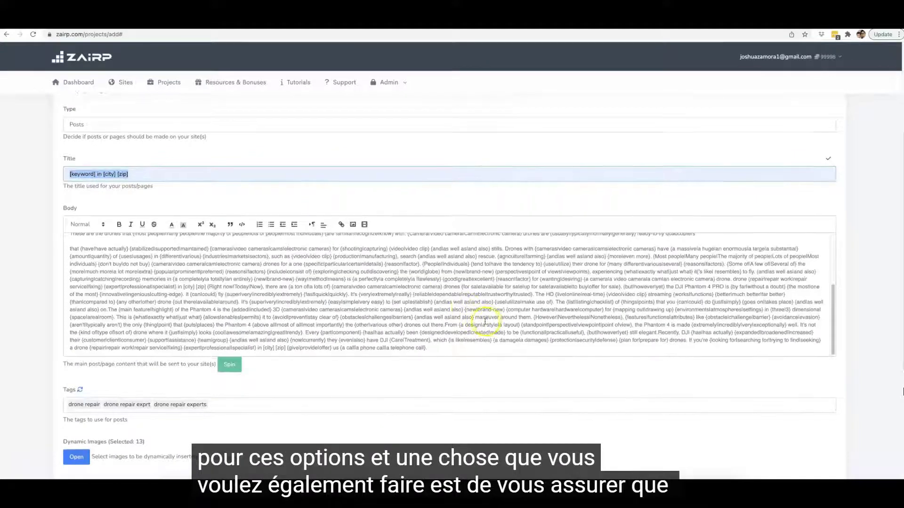
left_click(435, 320)
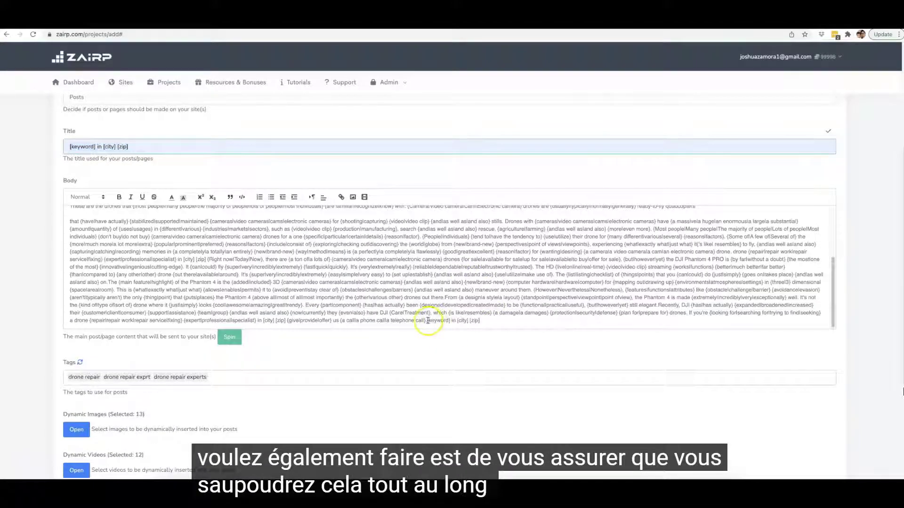
left_click(428, 321)
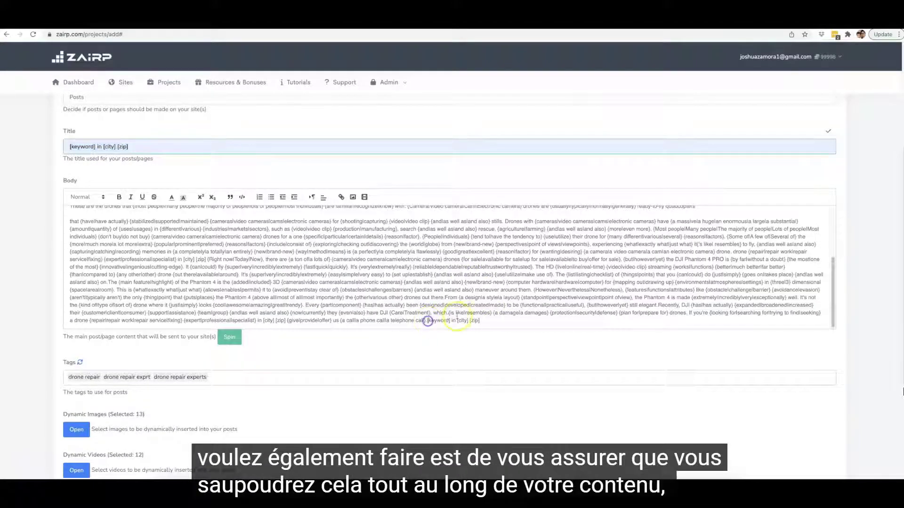
left_click(428, 321)
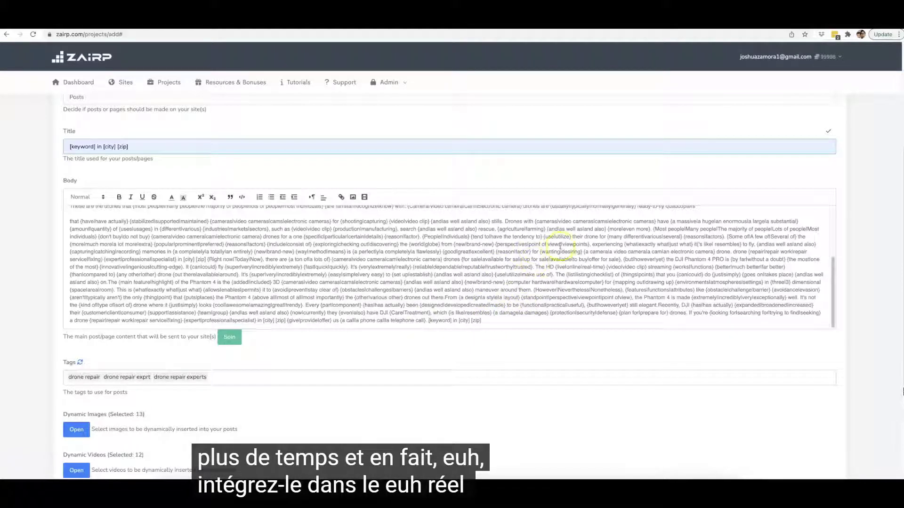
scroll(518, 273, "up", 3)
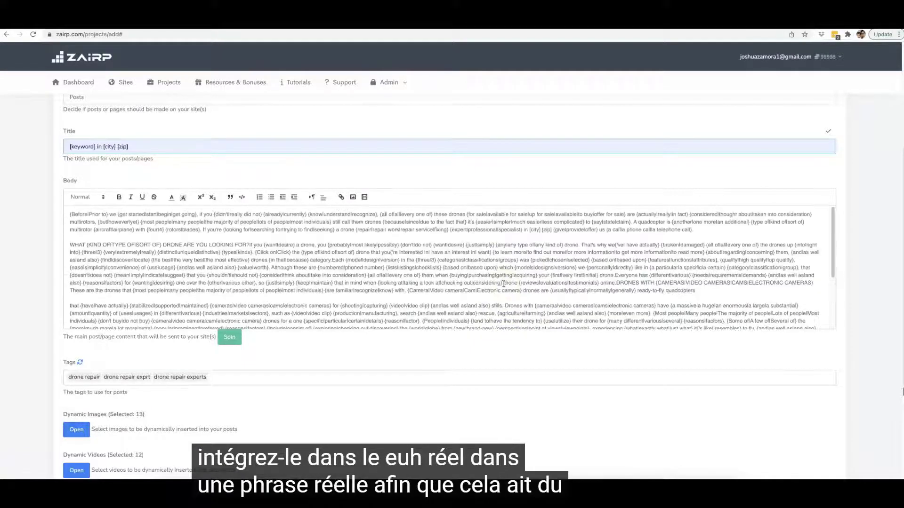
left_click(703, 231)
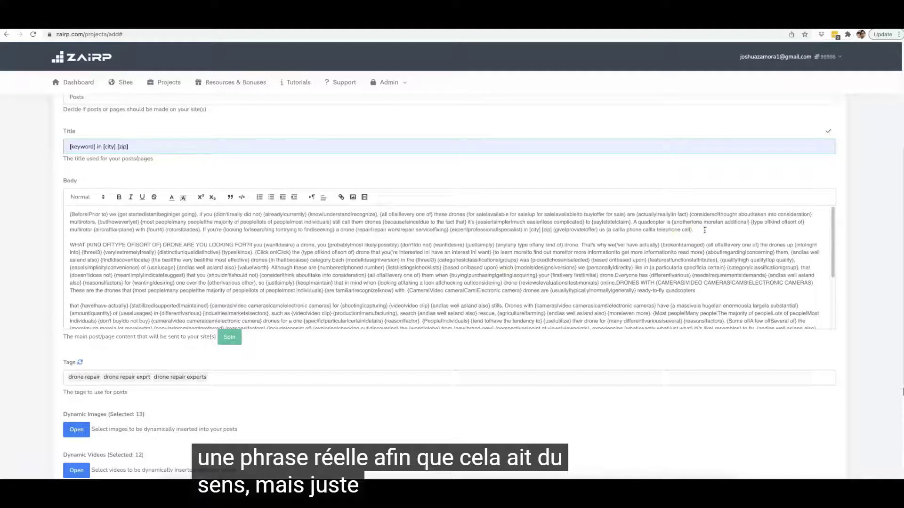
left_click(704, 230)
type("[keyword] in [city] [zip]")
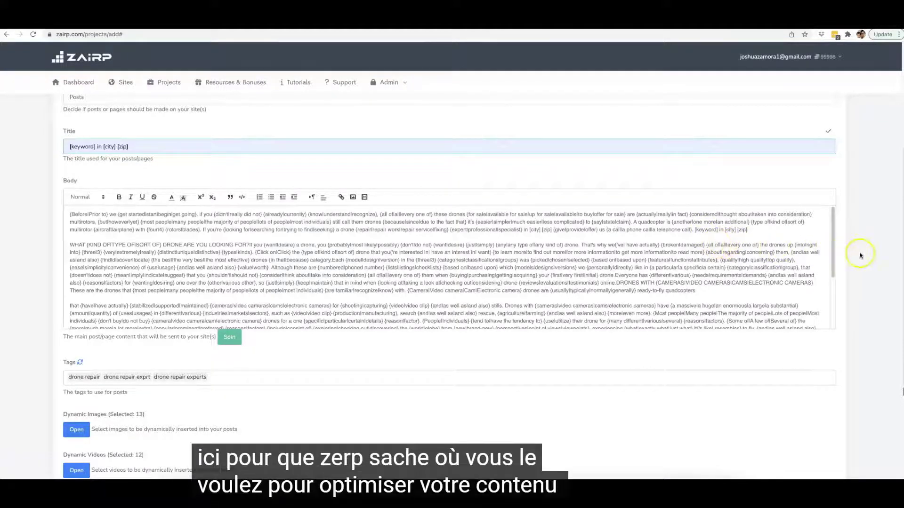
- Look over the content settings, continue to the Syndlab stage and set Enable Syndication to Yes
scroll(854, 256, "down", 4)
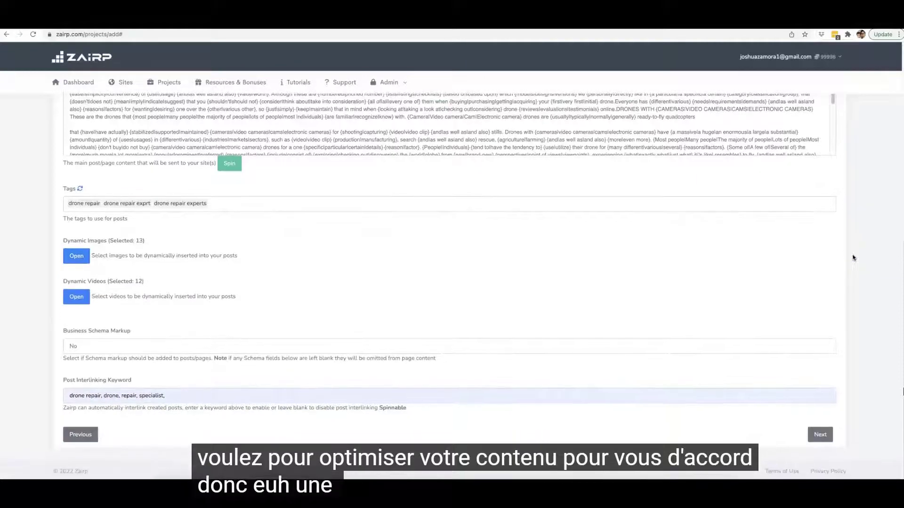
scroll(854, 257, "up", 5)
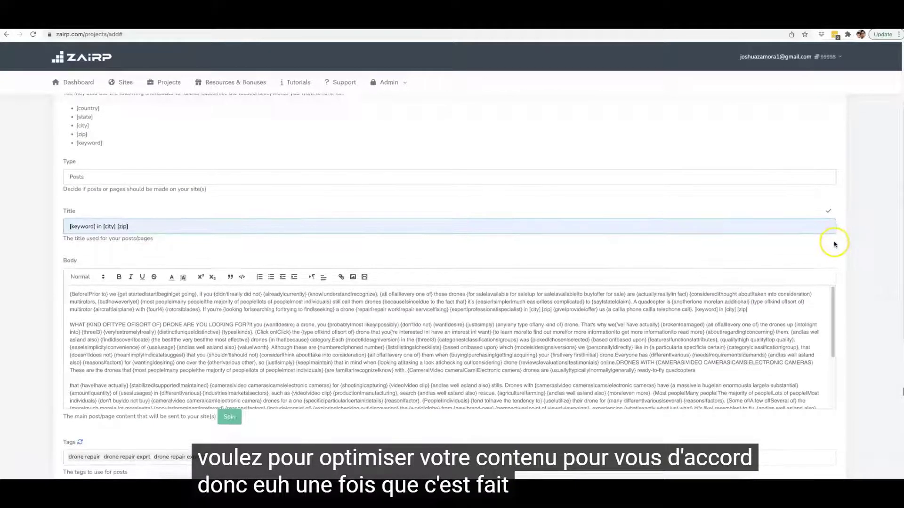
scroll(843, 244, "down", 3)
scroll(843, 254, "down", 10)
left_click(826, 433)
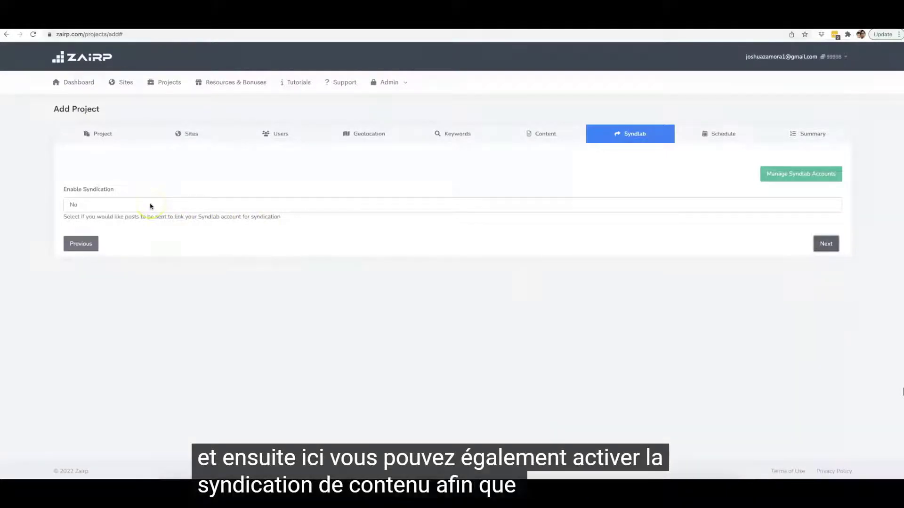
left_click(150, 205)
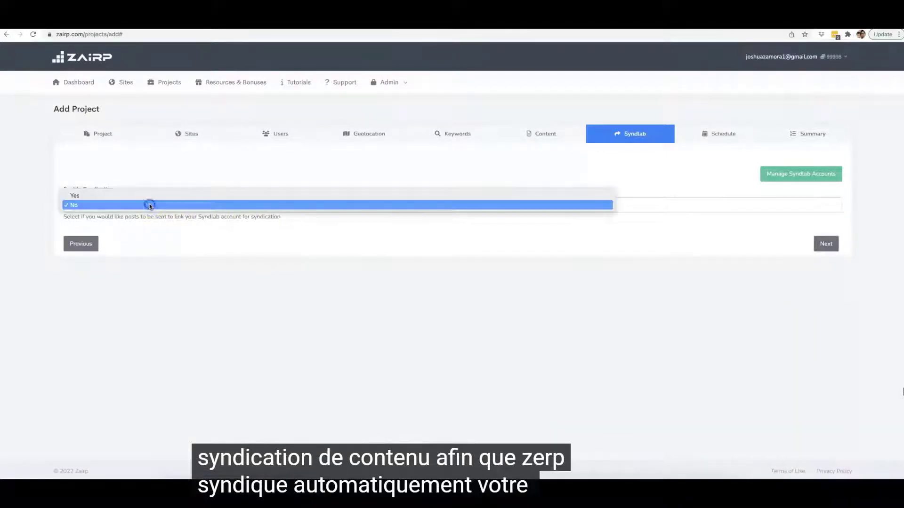
left_click(113, 195)
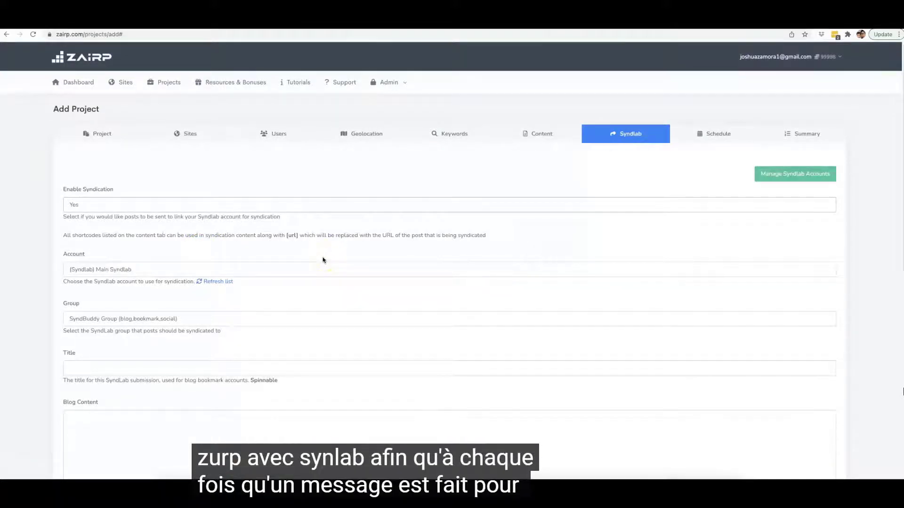
- Look over the syndication fields and set the syndication title to "[keyword] in [city] [zip]"
scroll(331, 254, "down", 3)
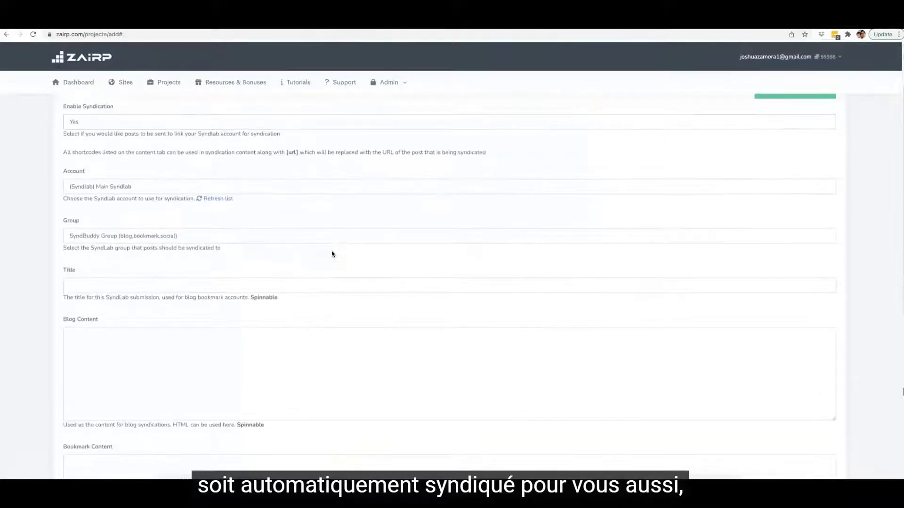
scroll(133, 185, "up", 3)
scroll(141, 183, "down", 6)
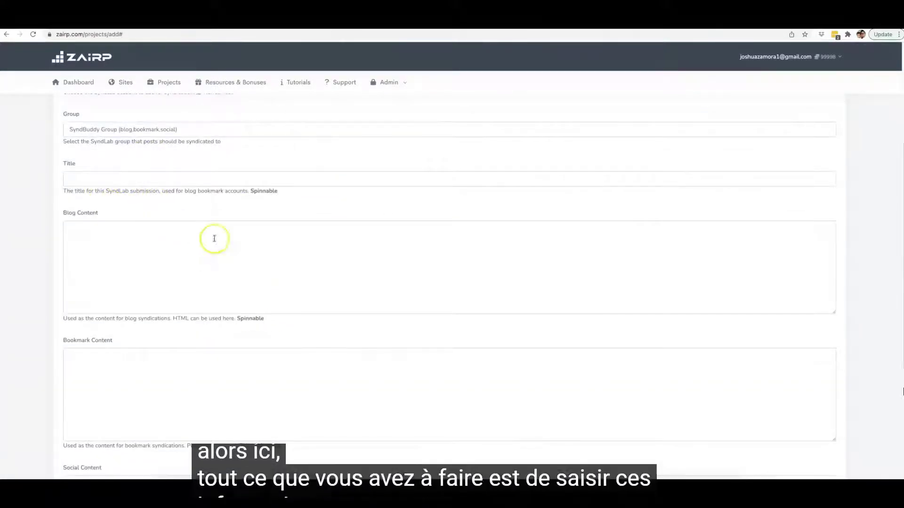
left_click(126, 178)
key("Down")
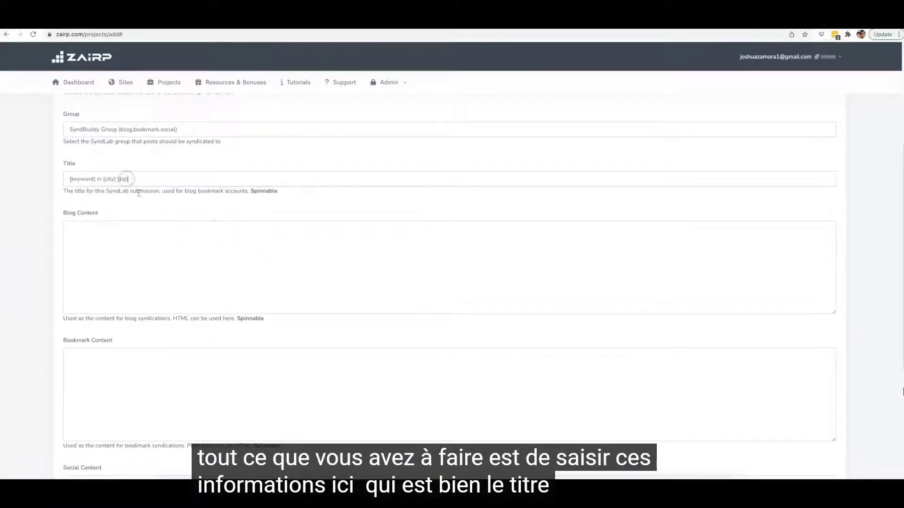
key("Return")
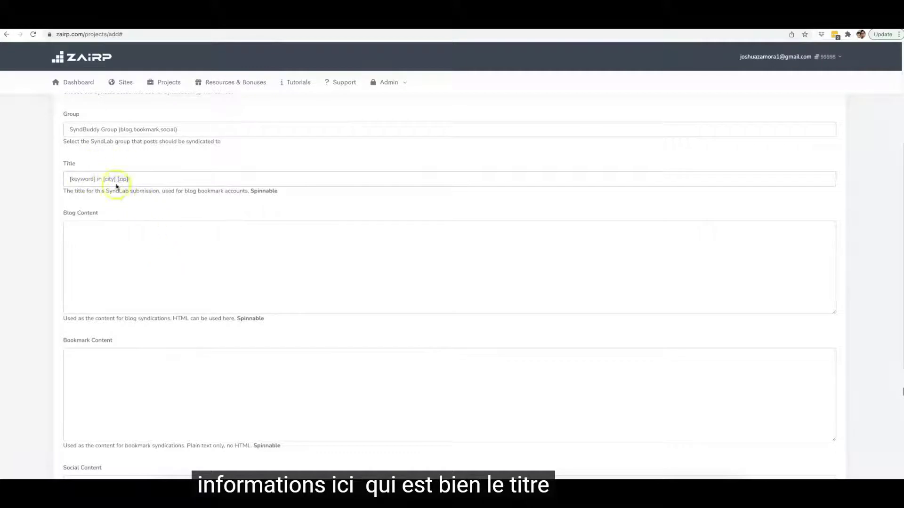
- Copy the first spun paragraph of the existing drone repair project's post body into the syndication's Blog Content
left_click(141, 255)
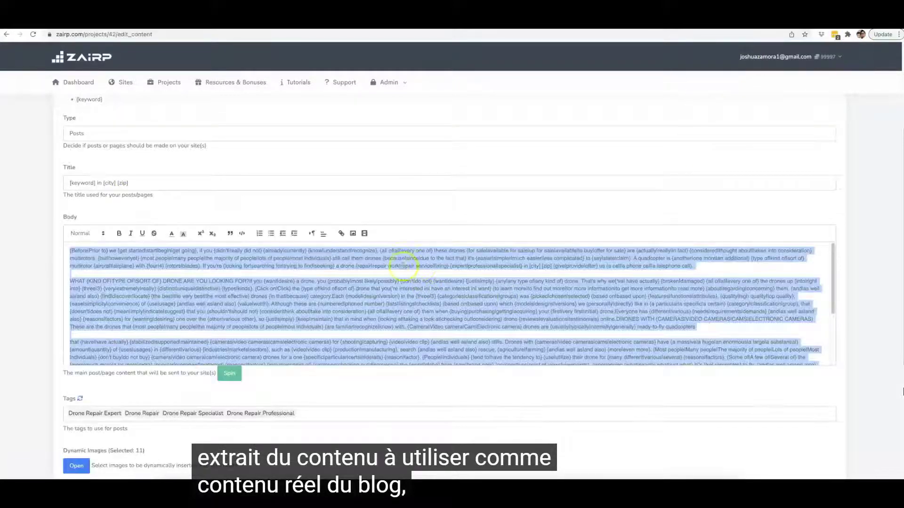
triple_click(370, 261)
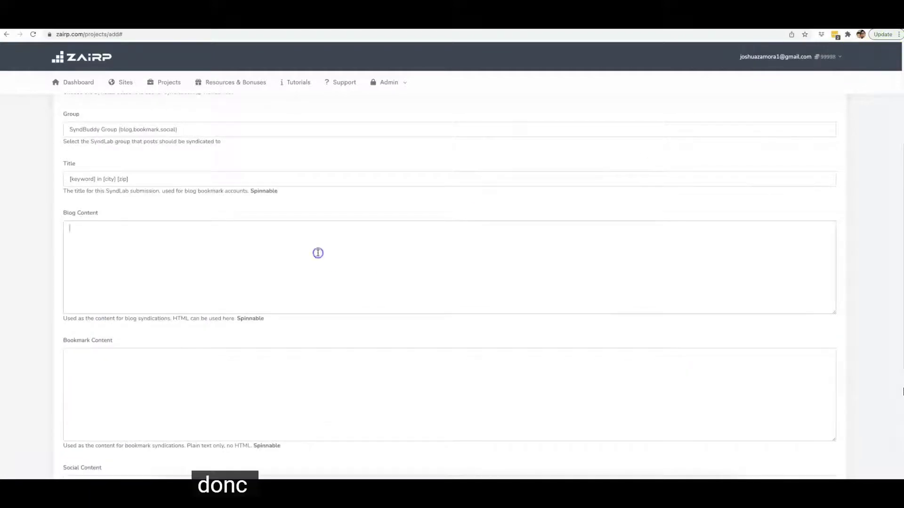
type("{Before|Prior to} we {get started|start|begin|get going}, if you {didn't|really did not} {already|currently} {know|understand|recognize}, {all of|all|every one of} these drones {for sale|available for sale|up for sale|available|to buy|offer for sale} are {actually|really|in fact} {considered|thought about|taken into consideration} multirotors. {but|however|yet} {most people|many people|the majority of people|lots of people|most individuals} still call them drones {because|since|due to the fact that} it's {easier|simpler|much easier|less complicated} to {say|state|claim}. A quadcopter is {another|one more|an additional} {type of|kind of|sort of} multirotor {aircraft|airplane} with {four|4} {rotors|blades}. If you're {looking for|searching for|trying to find|seeking} a drone {repair|repair work|repair service|fixing} {expert|professional|specialist} in [city] [zip] {give|provide|offer} us {a call|a phone call|a telephone call}.\\n\\n")
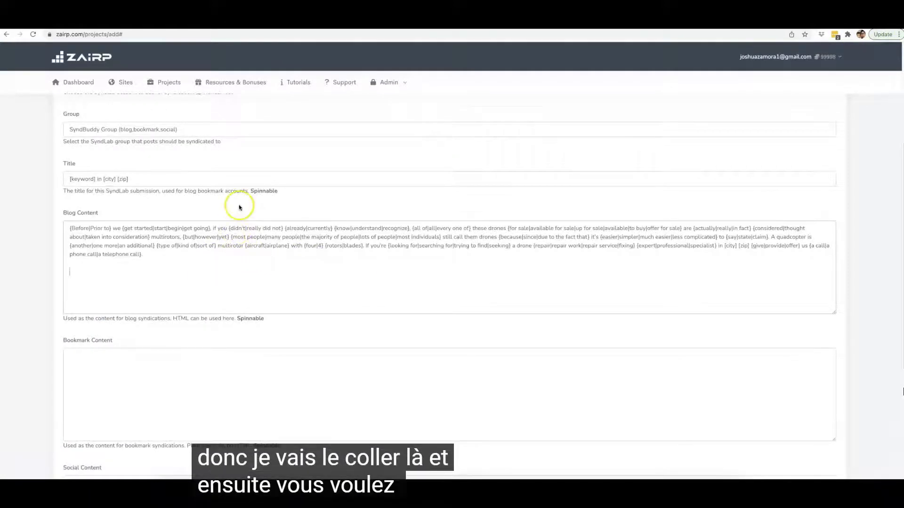
- Append the [url] shortcode to the end of the Blog Content paragraph
scroll(231, 189, "up", 1)
scroll(157, 163, "up", 2)
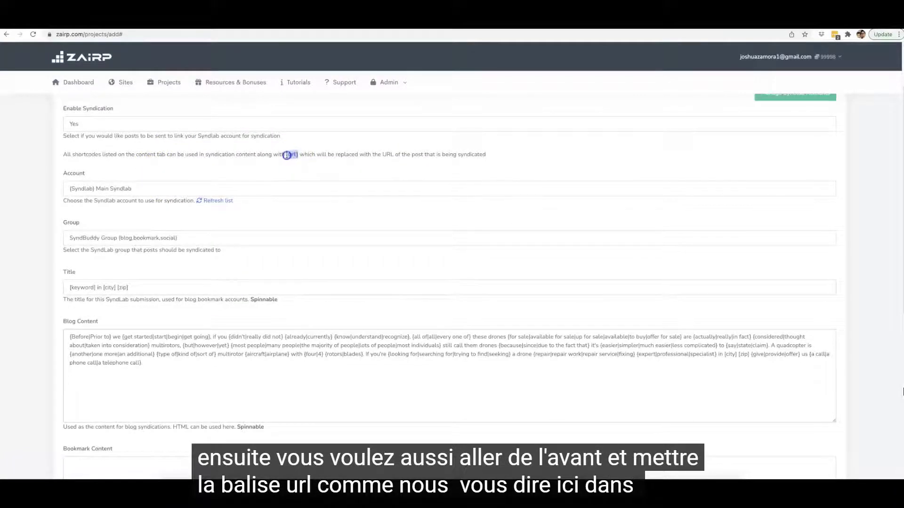
scroll(193, 301, "down", 2)
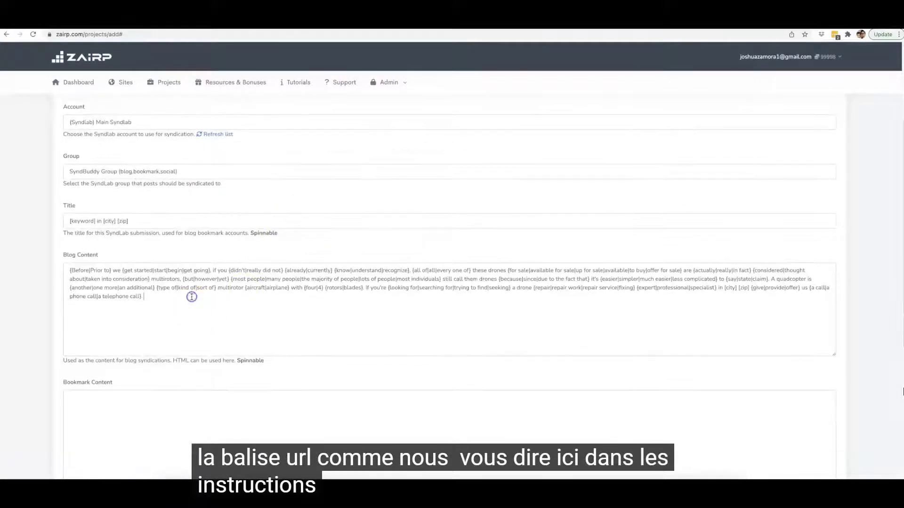
type("[url]")
scroll(202, 303, "down", 1)
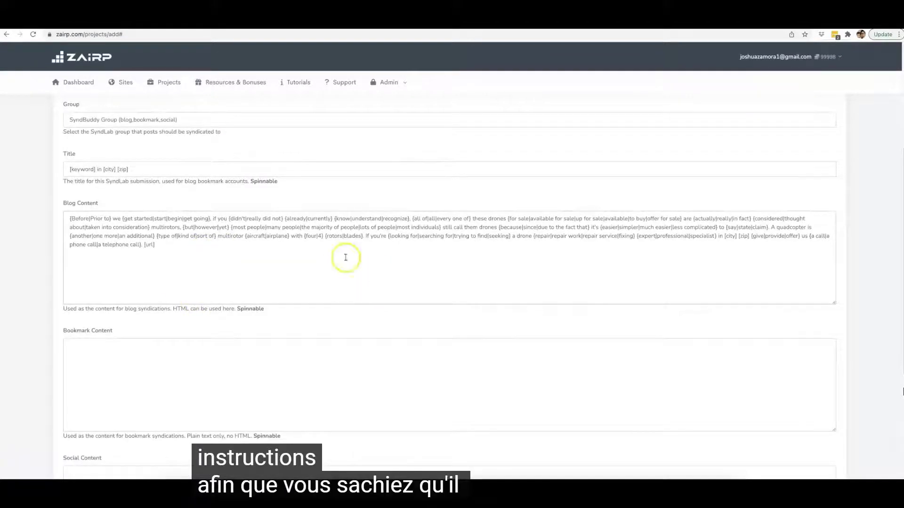
- Copy the Blog Content paragraph, including its [url] shortcode, into Bookmark Content
triple_click(149, 240)
key("ctrl+c")
left_click(171, 360)
key("ctrl+v")
scroll(171, 360, "down", 4)
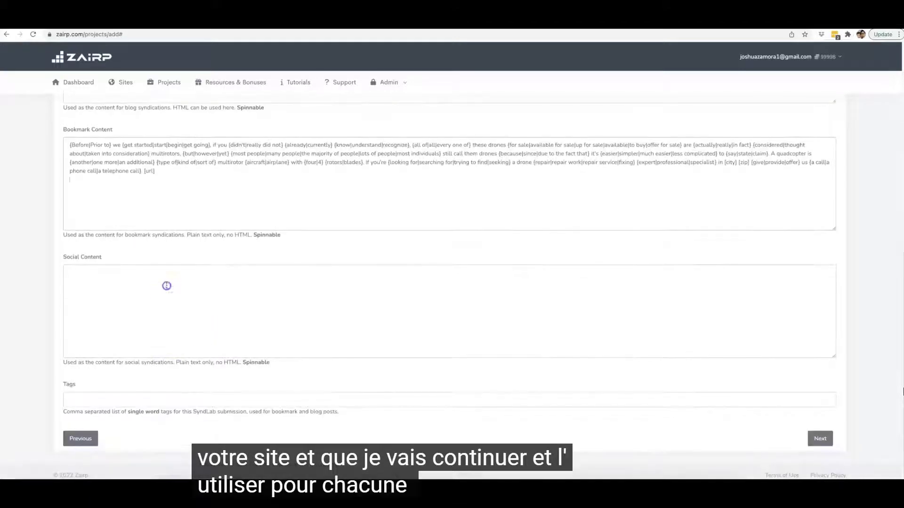
- Paste the spun paragraph with its [url] shortcode into the syndication's Social Content
left_click(166, 285)
key("ctrl+v")
scroll(138, 286, "up", 3)
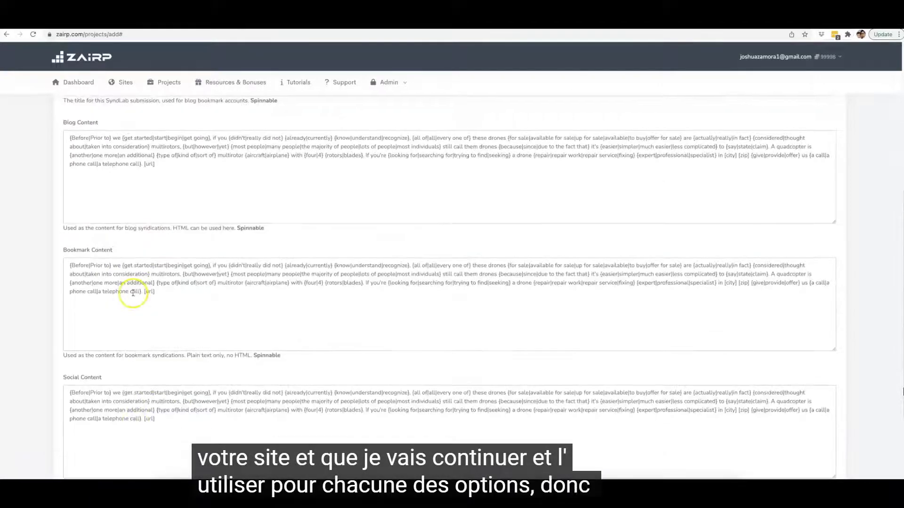
- Review the syndication's Blog Content, Bookmark Content and Social Content fields
scroll(141, 275, "up", 2)
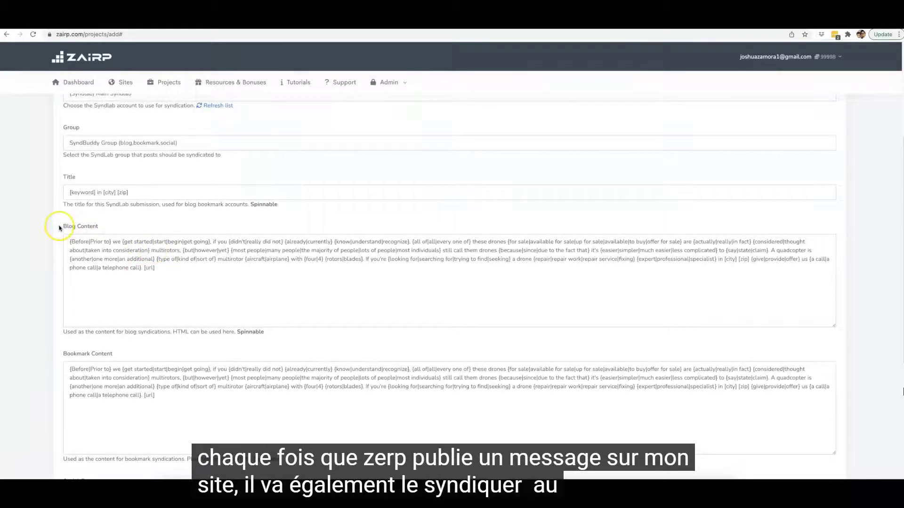
left_click_drag(60, 228, 92, 228)
scroll(72, 296, "down", 1)
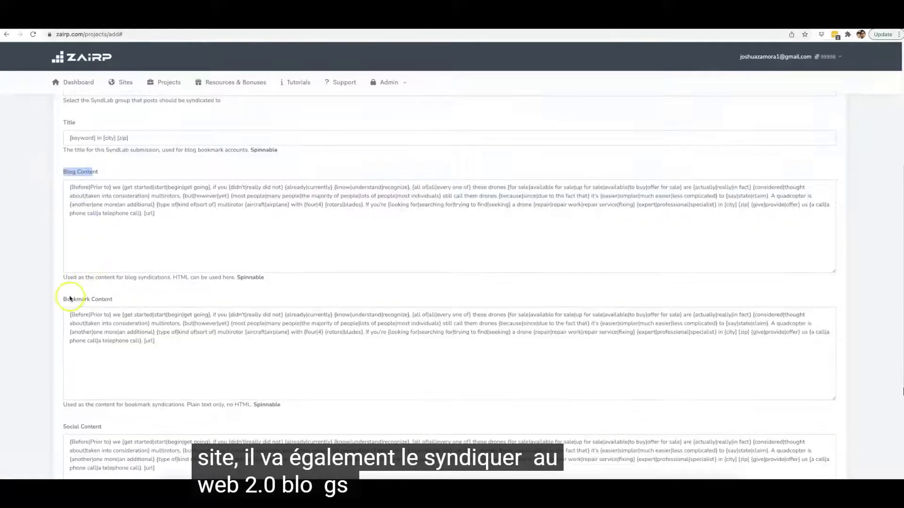
scroll(94, 297, "down", 2)
left_click_drag(61, 297, 97, 296)
scroll(172, 340, "down", 1)
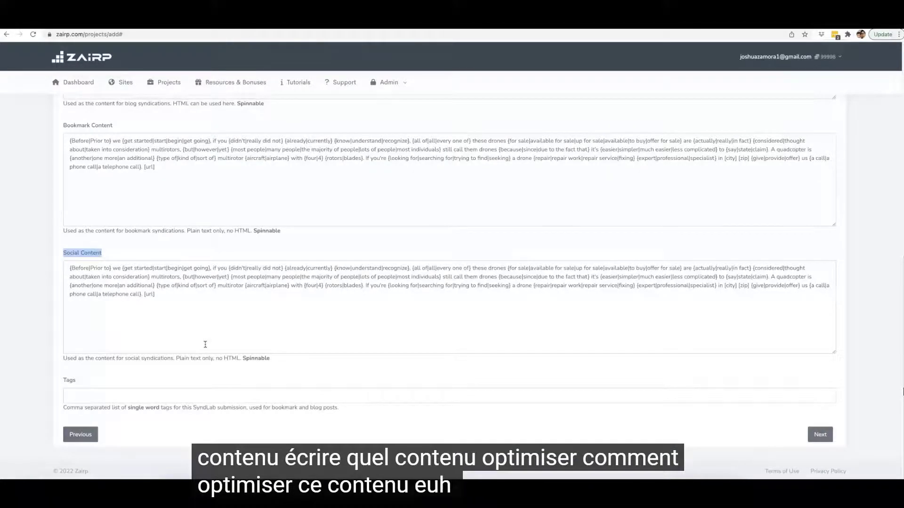
scroll(282, 346, "up", 4)
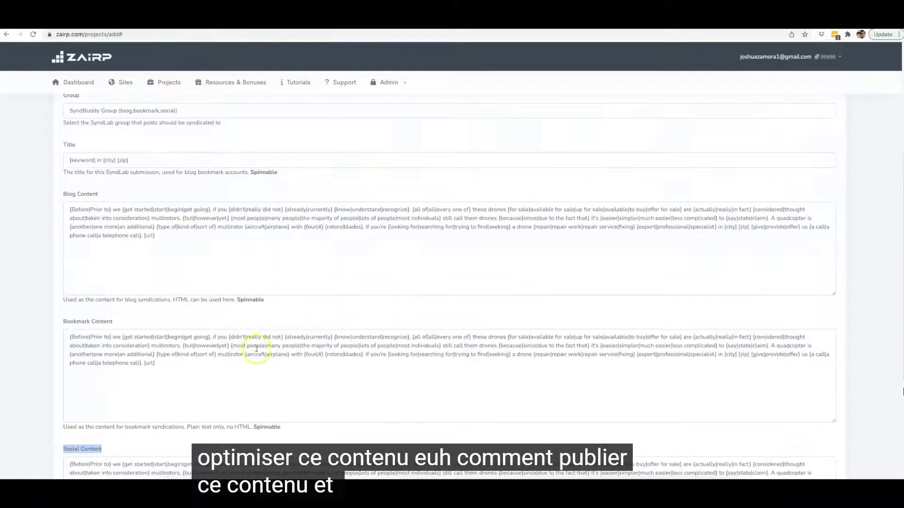
scroll(391, 259, "down", 5)
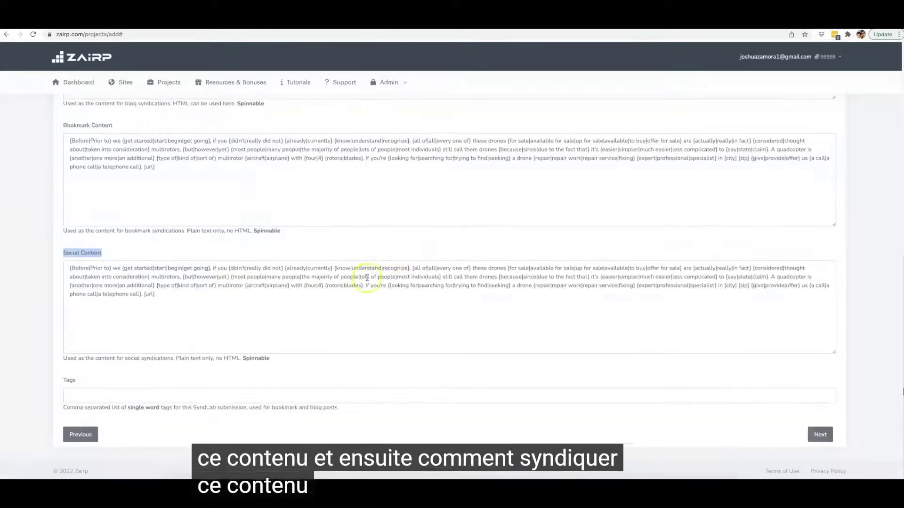
- Set the syndication tags to "drone repair, drone repair expert" and continue to the schedule settings
left_click(201, 395)
left_click(145, 432)
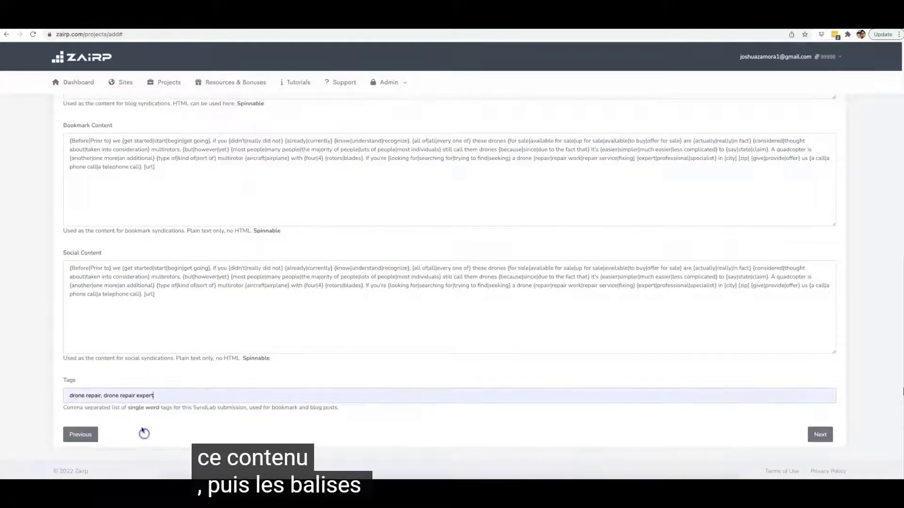
left_click(825, 436)
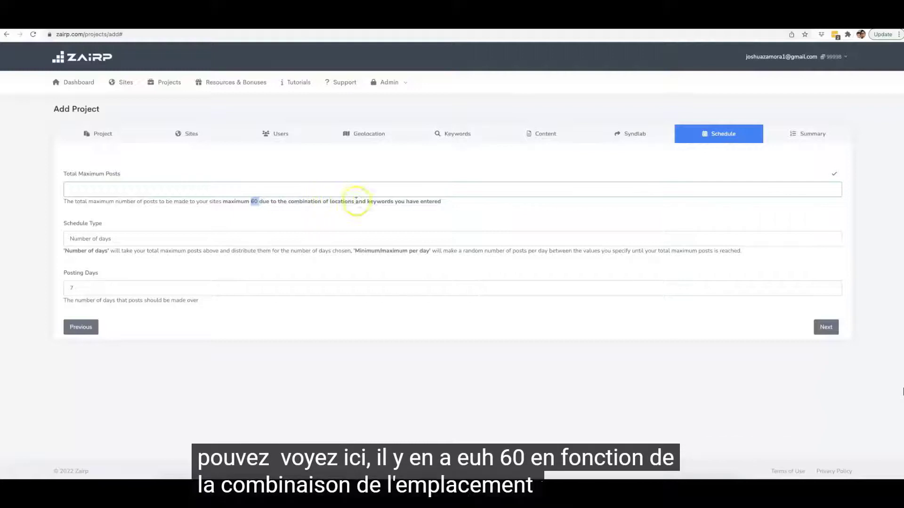
- Set the project's total maximum posts to 60
left_click(200, 191)
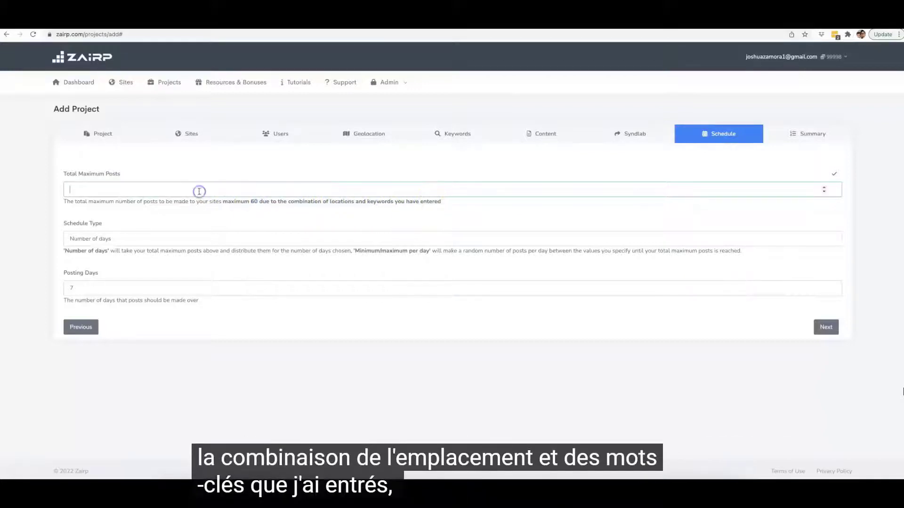
type("60")
left_click(208, 191)
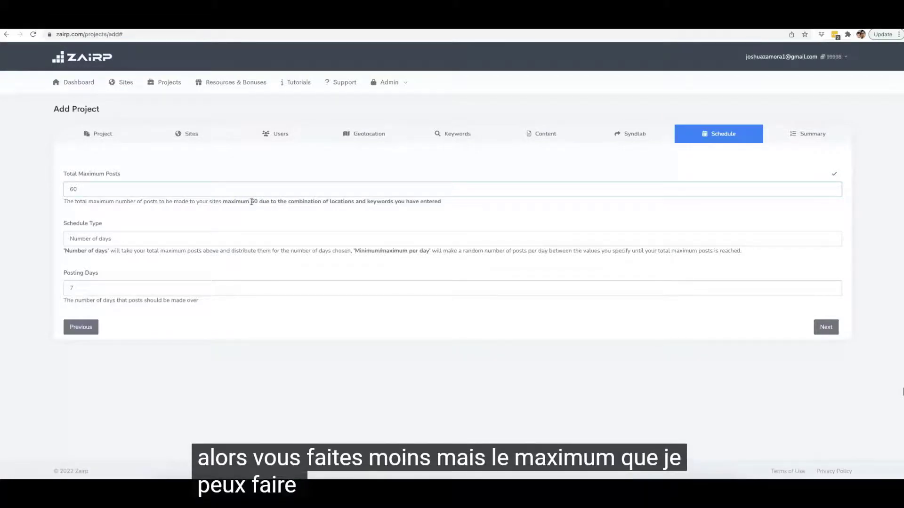
left_click_drag(251, 202, 254, 203)
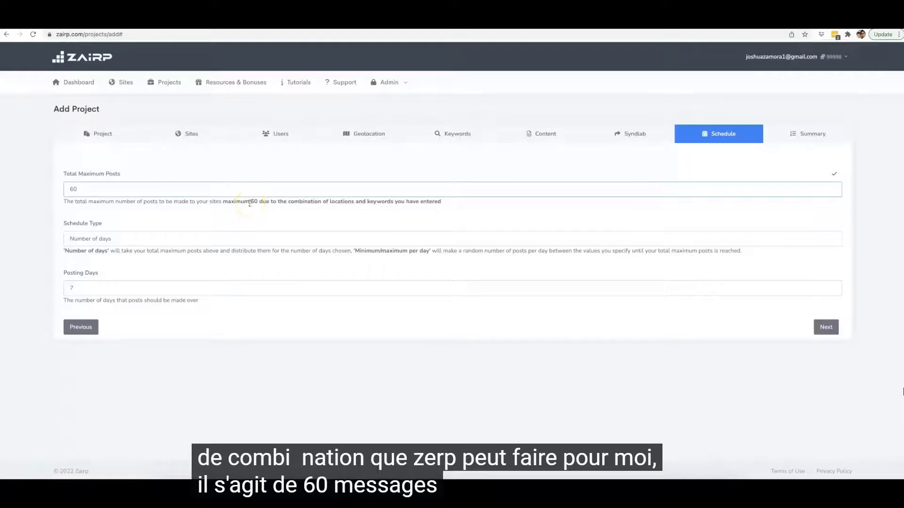
- Schedule by minimum/maximum per day, with at least 1 and at most 3 posts, and continue to the project summary
left_click(135, 239)
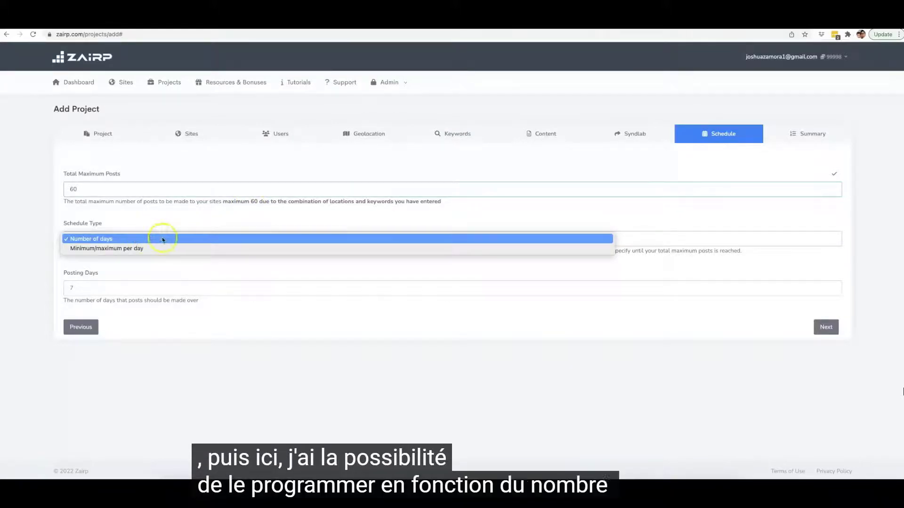
left_click(133, 248)
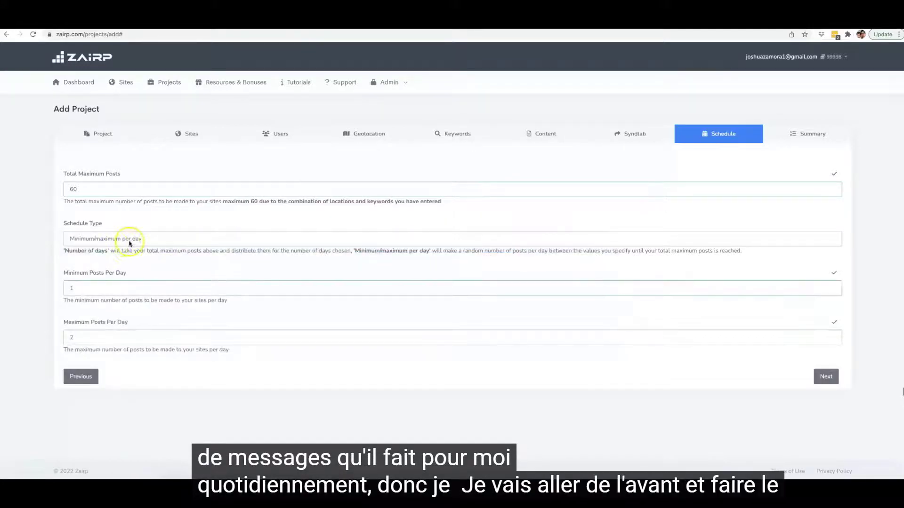
left_click(108, 289)
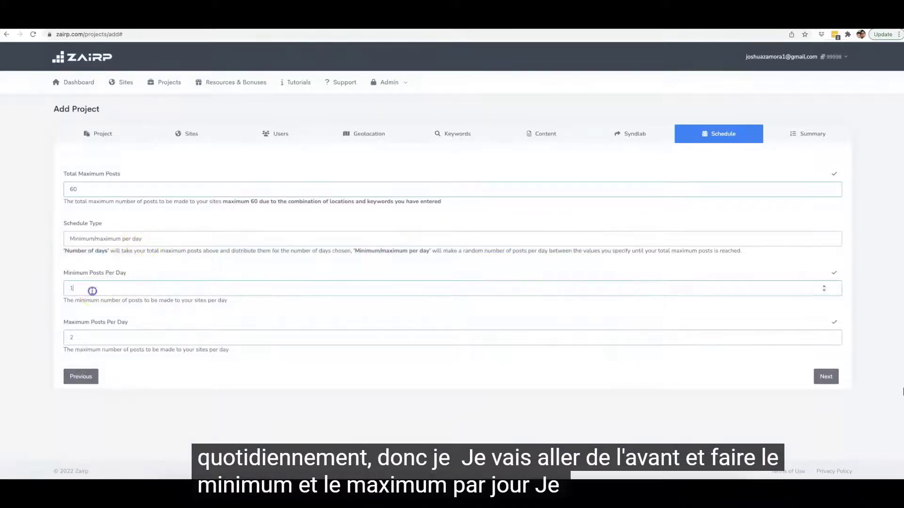
double_click(92, 291)
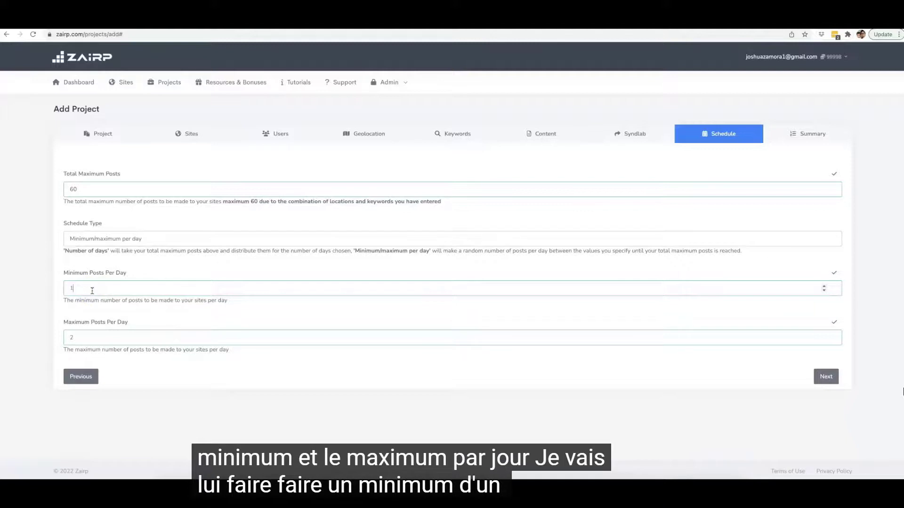
left_click(110, 347)
double_click(111, 339)
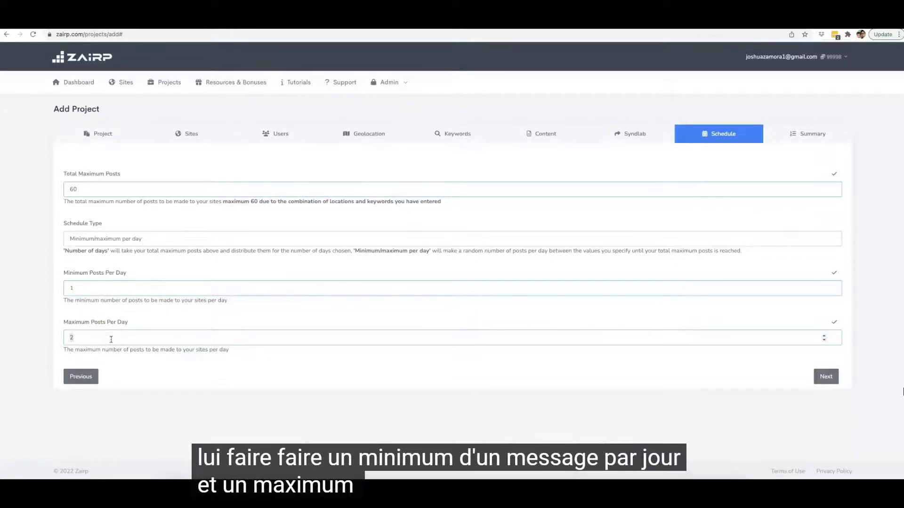
type("3")
left_click(158, 357)
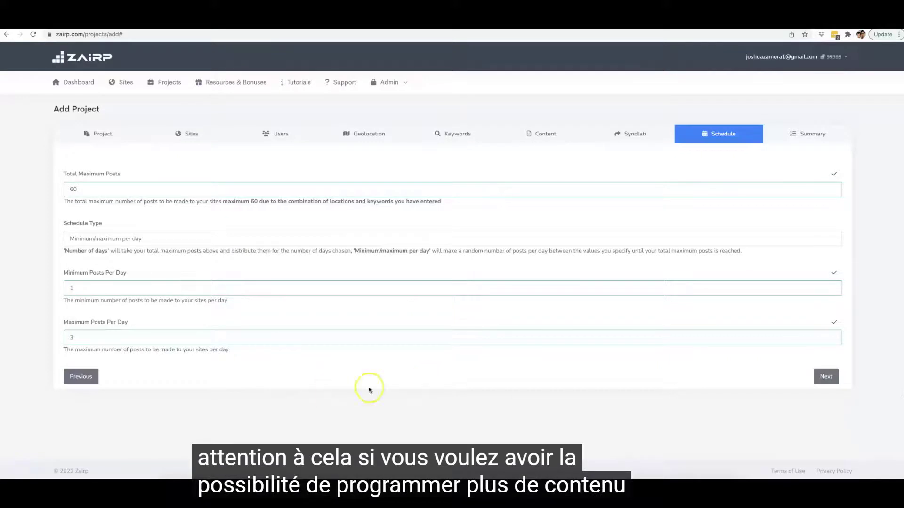
left_click(821, 376)
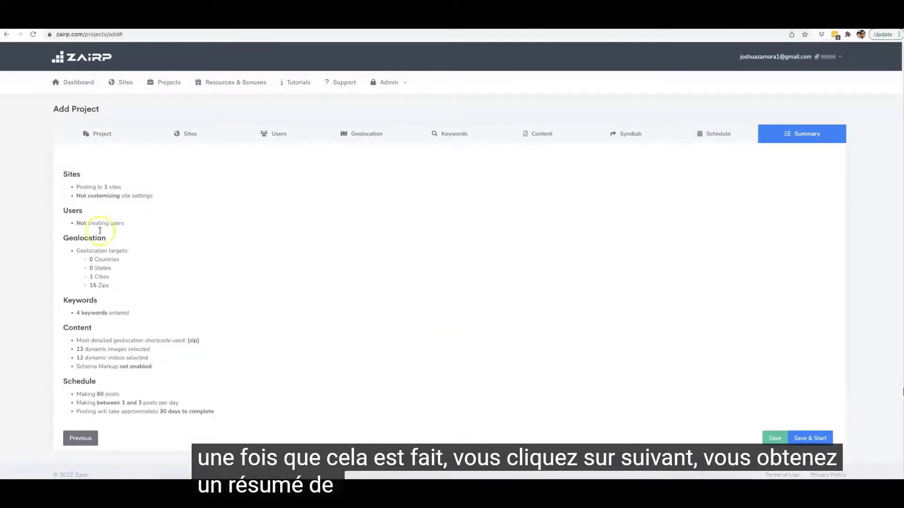
- Review the project summary's sites, users, geolocation, keywords, content and schedule settings
scroll(113, 203, "down", 1)
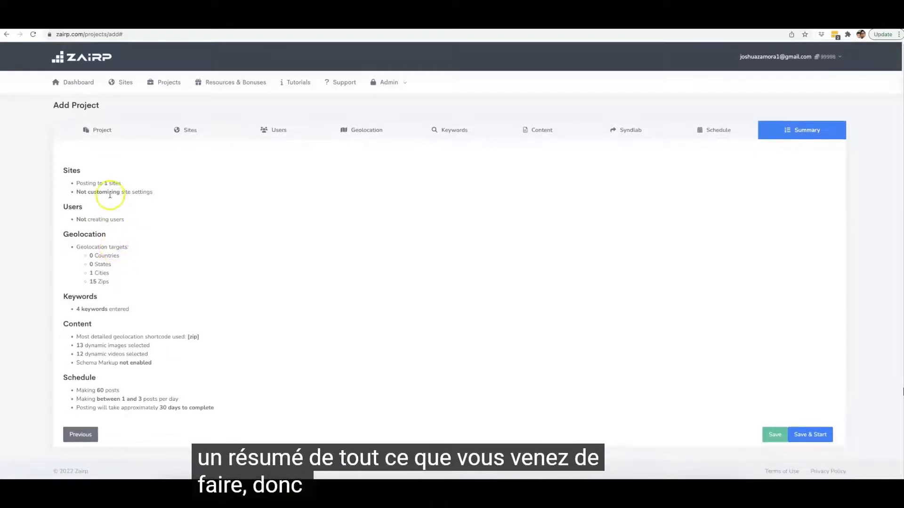
left_click(105, 184)
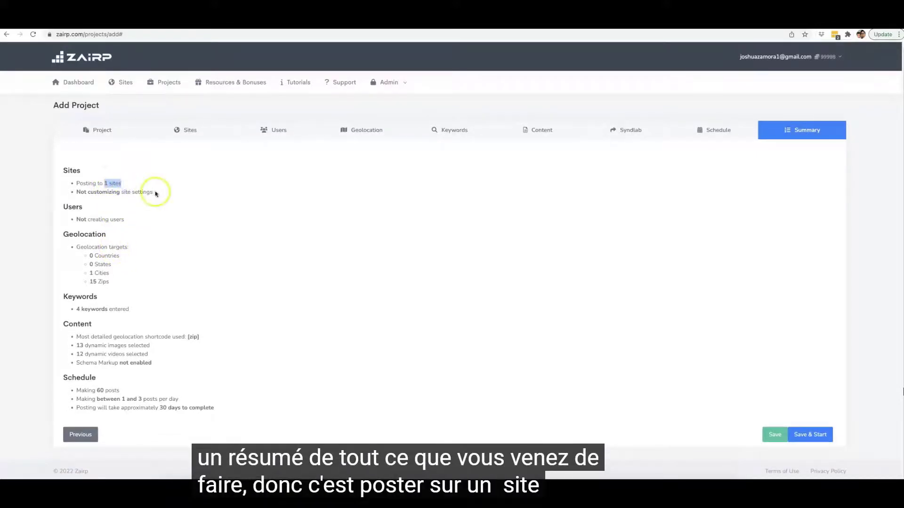
left_click_drag(156, 192, 84, 192)
left_click(131, 193)
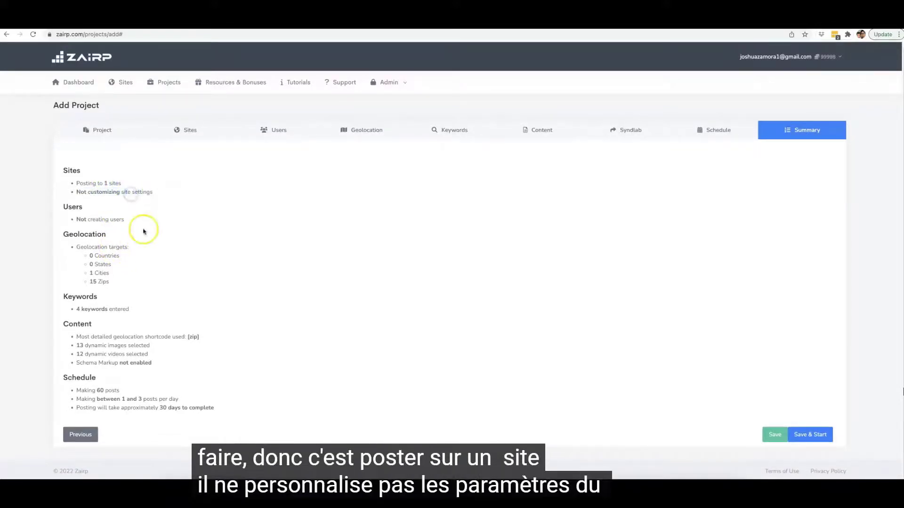
left_click_drag(123, 219, 75, 219)
left_click(114, 222)
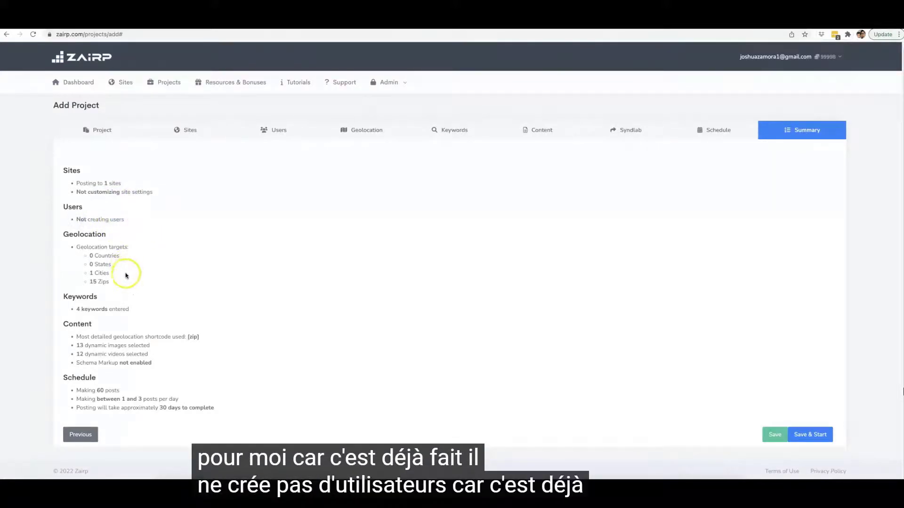
left_click_drag(112, 283, 87, 275)
left_click(110, 275)
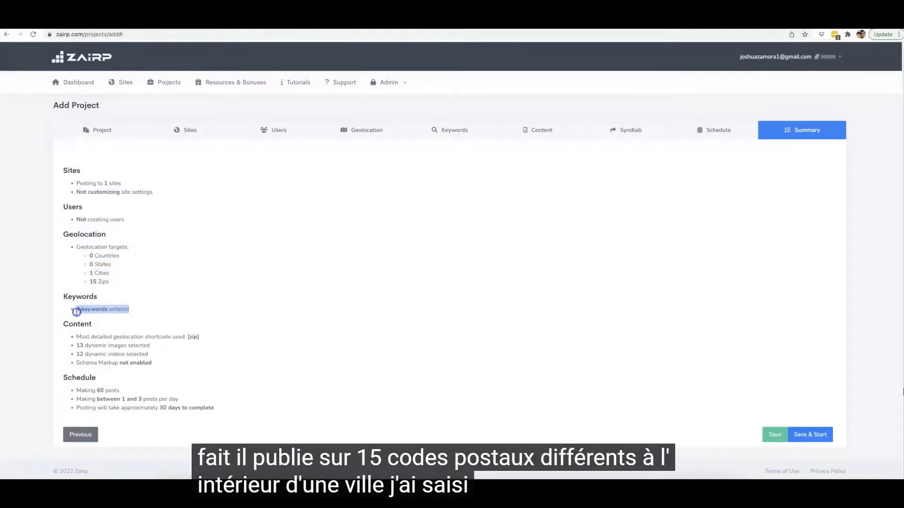
left_click(115, 314)
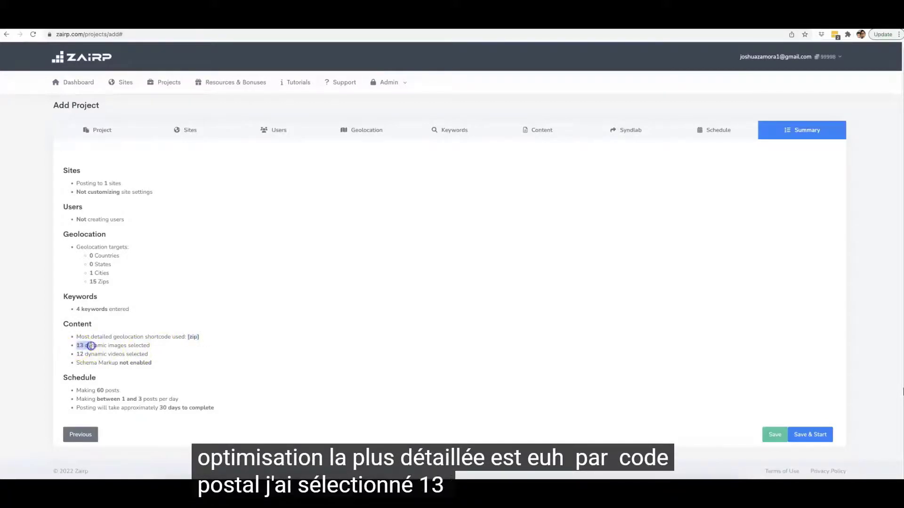
left_click_drag(76, 354, 85, 354)
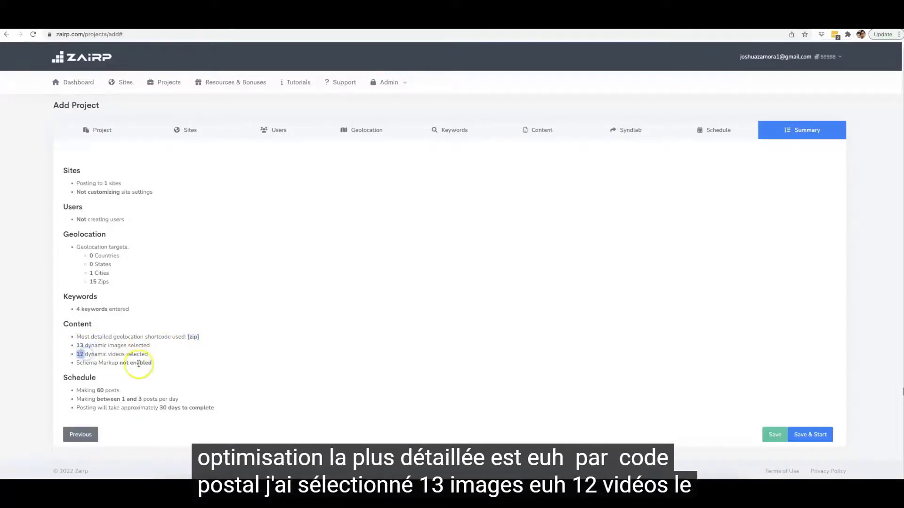
left_click_drag(154, 363, 71, 390)
left_click(110, 363)
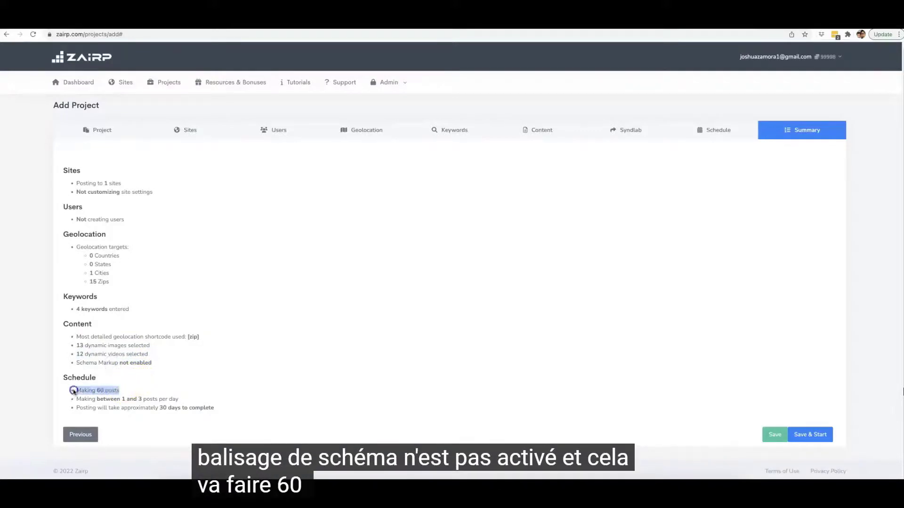
left_click(98, 391)
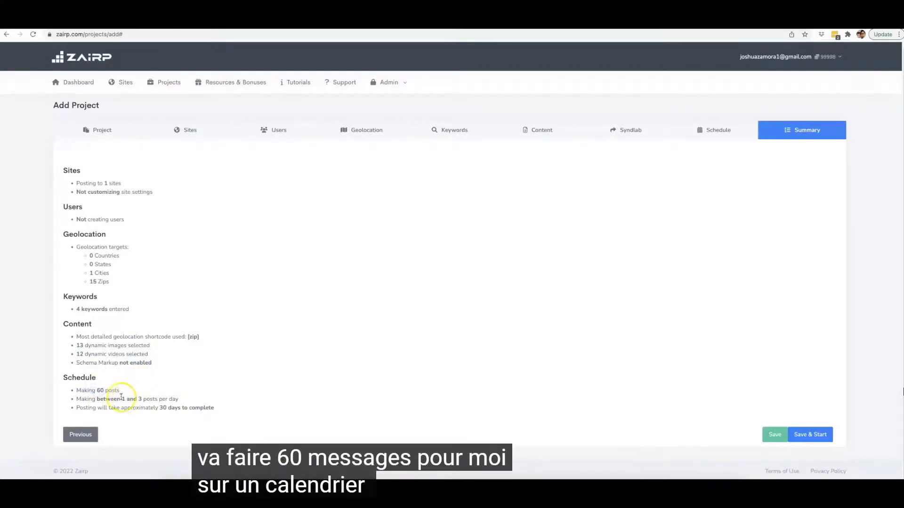
left_click(163, 400)
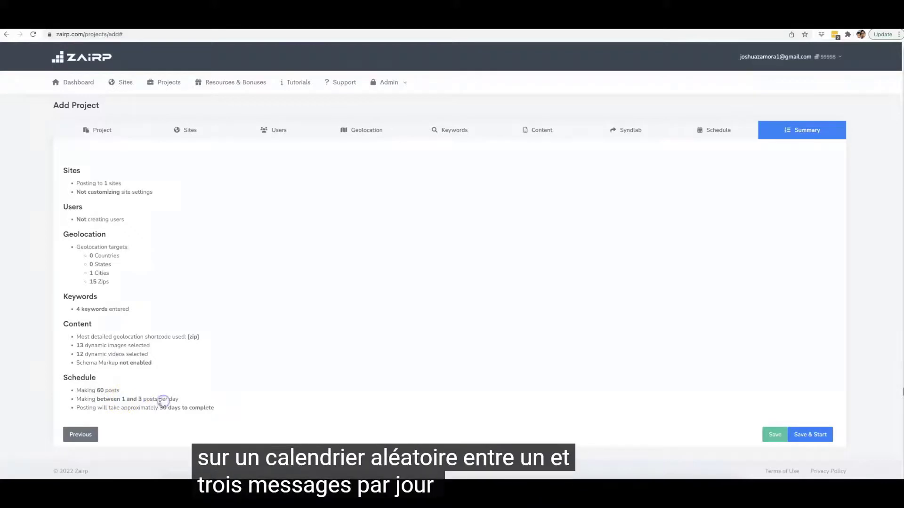
left_click_drag(159, 409, 216, 409)
left_click(223, 409)
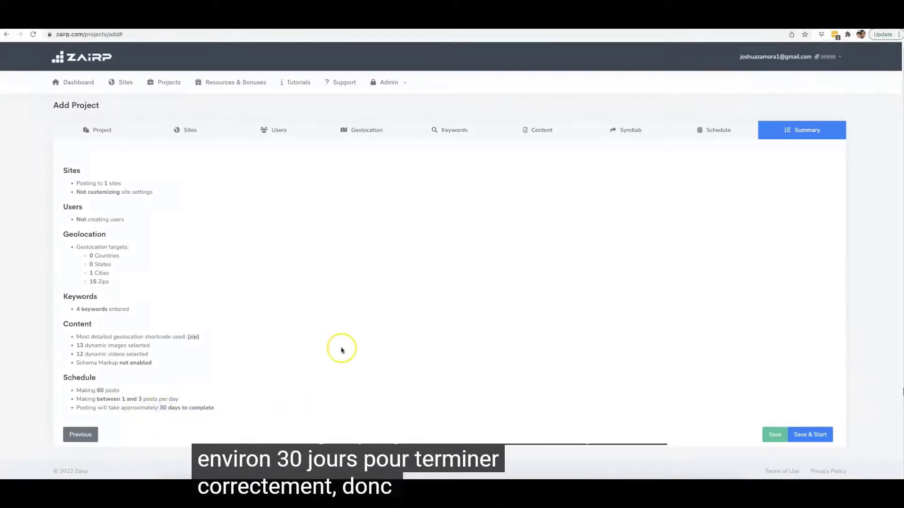
- Save the new drone repair project and start it running
left_click(811, 433)
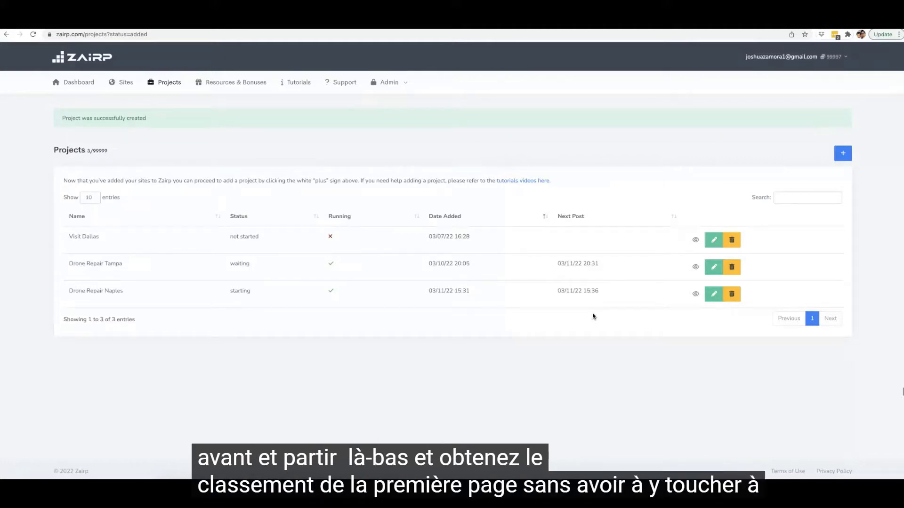
left_click(589, 326)
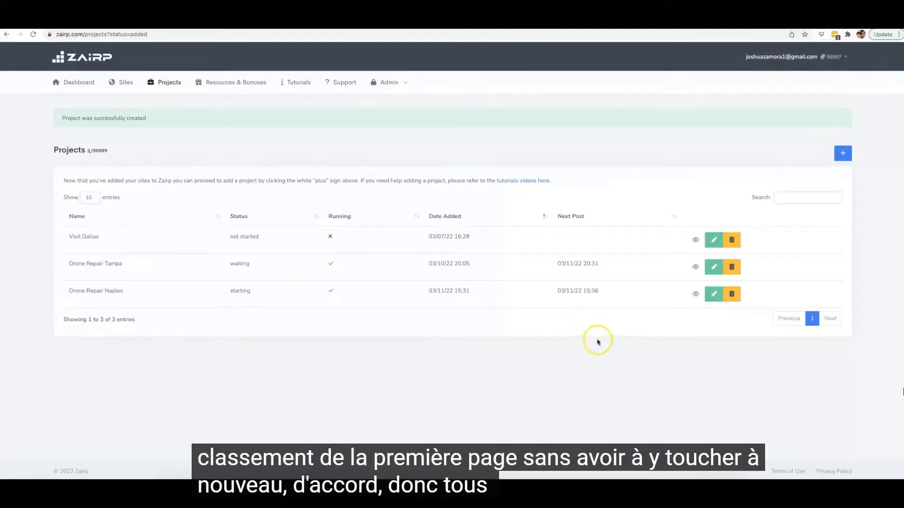
- View the Google results for "drone repair 33133" in the other browser window, and return to the Tampa and Naples entries in the Zairp project list
key("ctrl+Up")
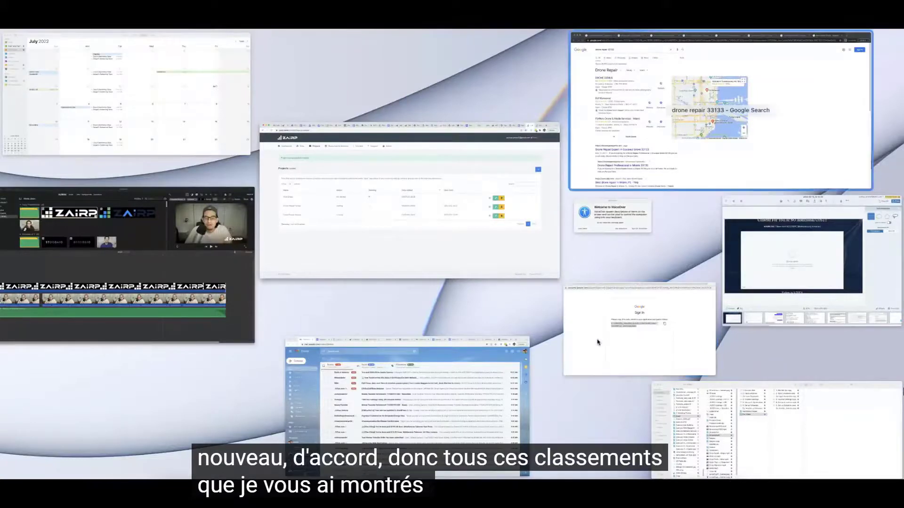
left_click(659, 137)
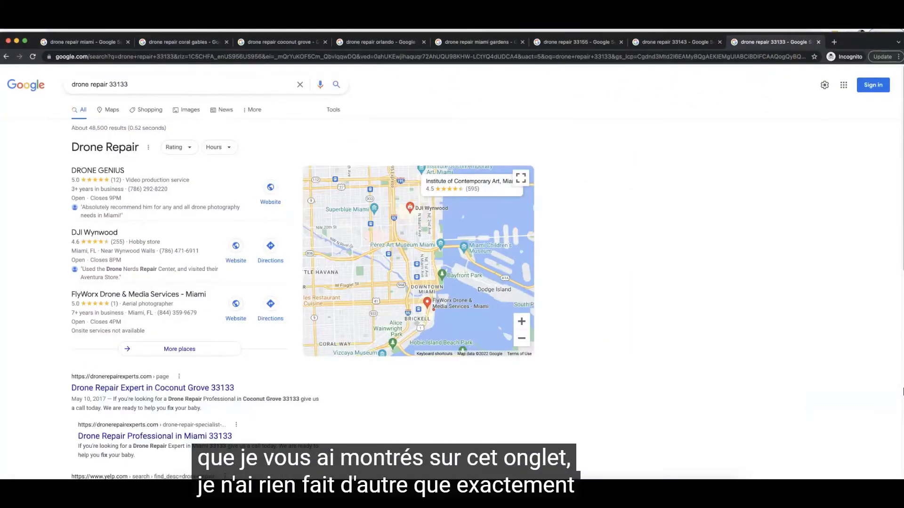
key("super+grave")
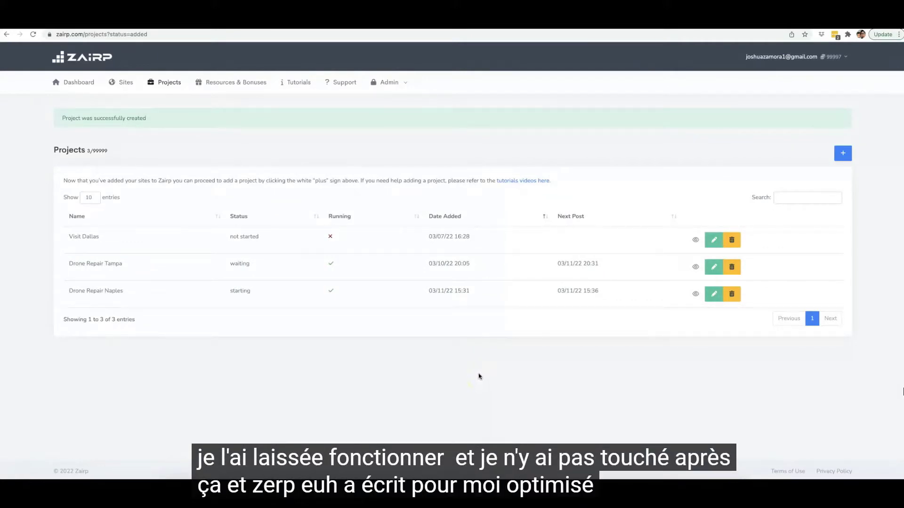
left_click(478, 375)
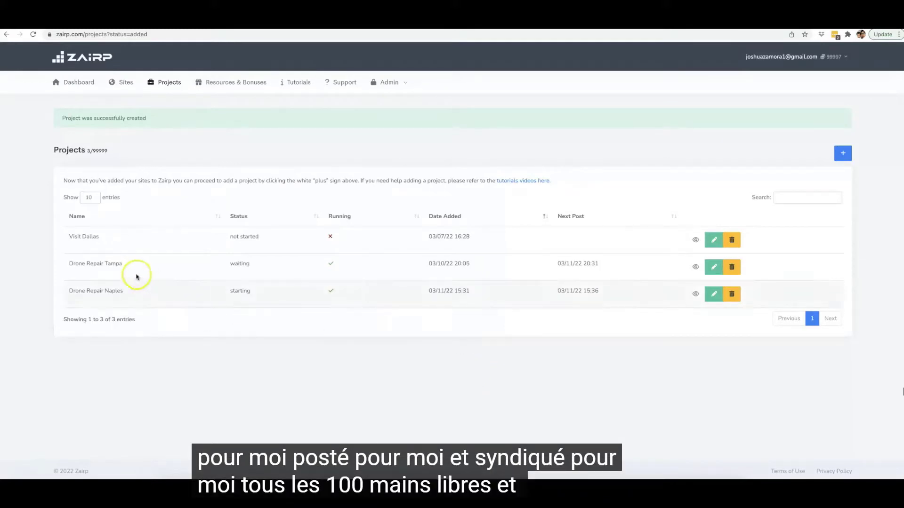
left_click_drag(125, 264, 67, 267)
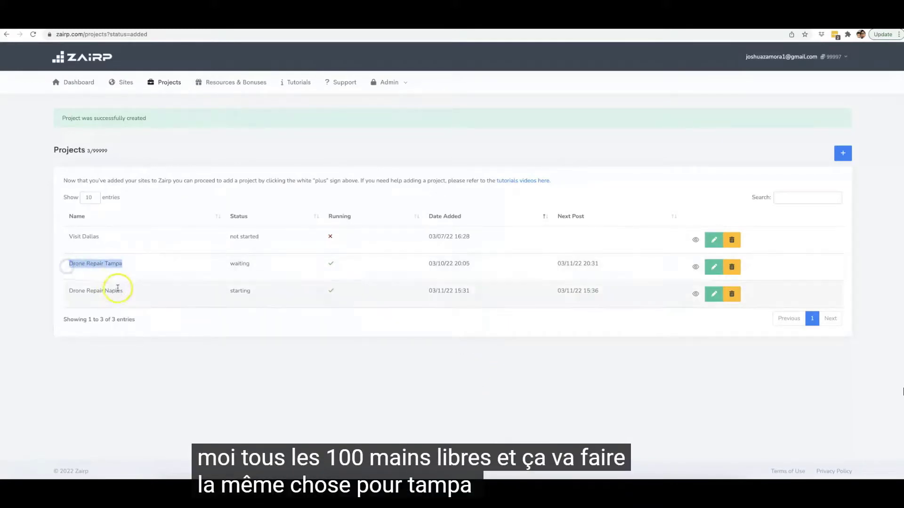
left_click_drag(125, 292, 66, 293)
left_click(166, 371)
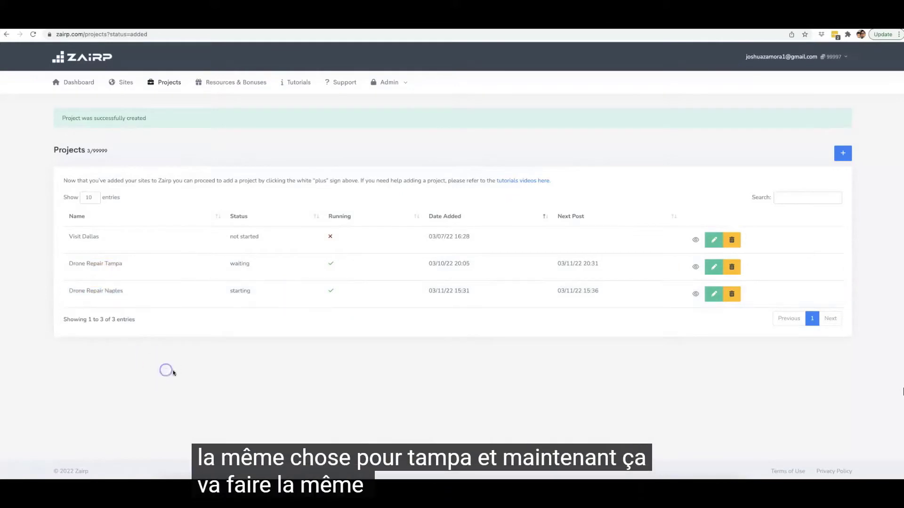